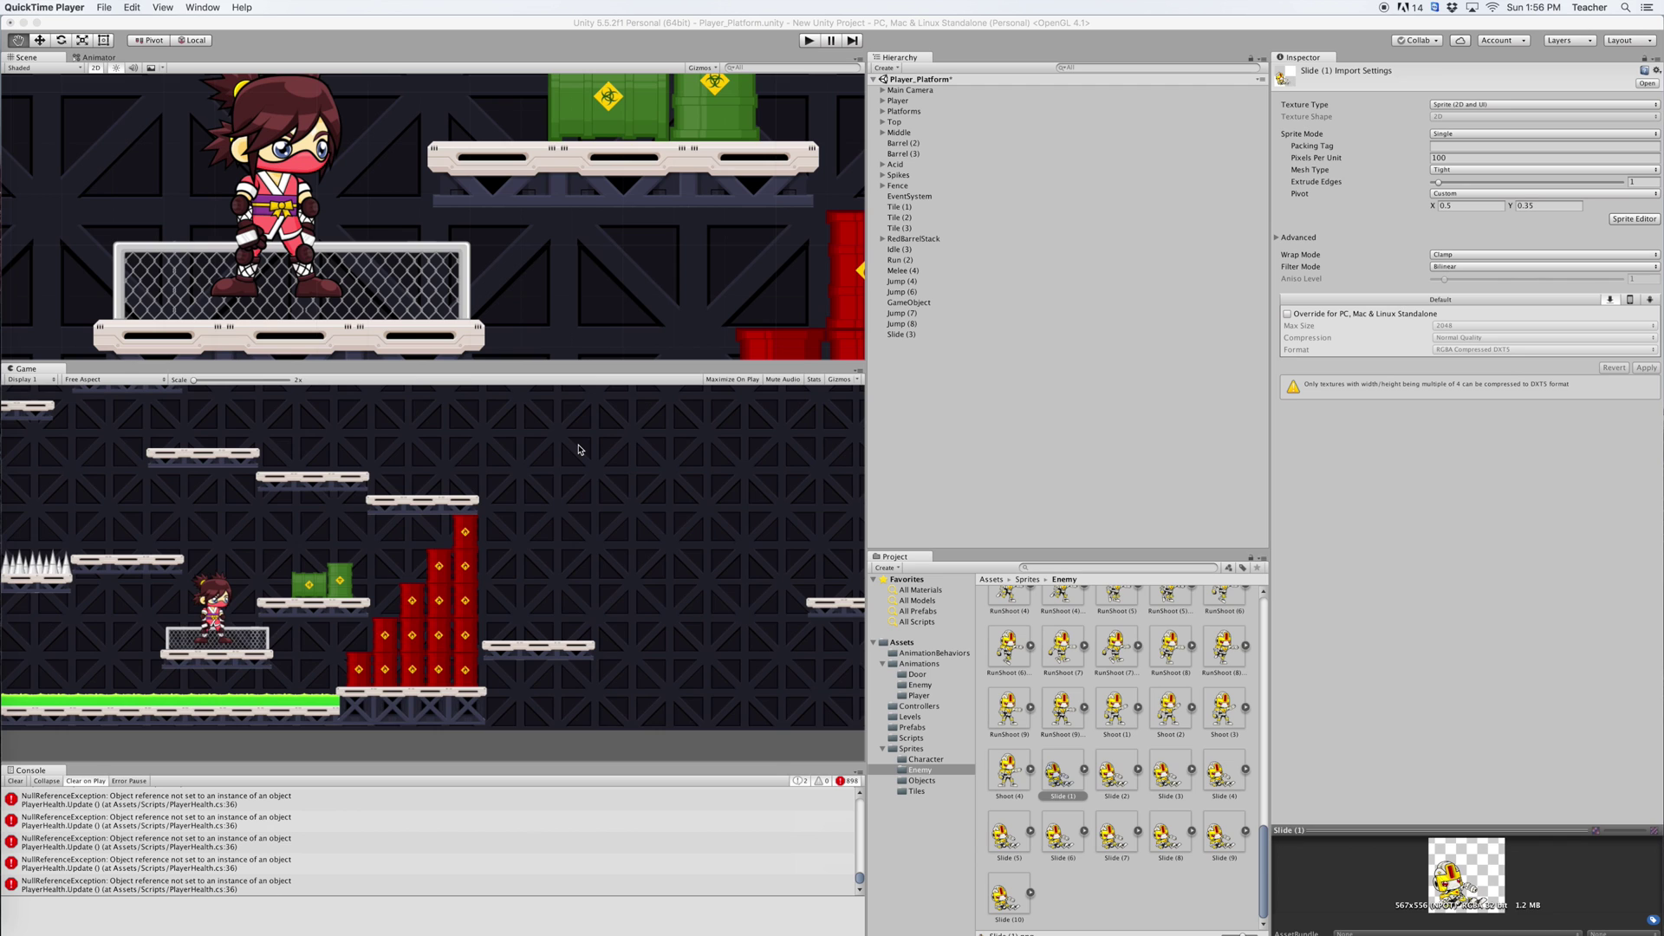
Play-test the robot jumping, attacking, walking and sliding along the fence, then stop the run
left_click(808, 41)
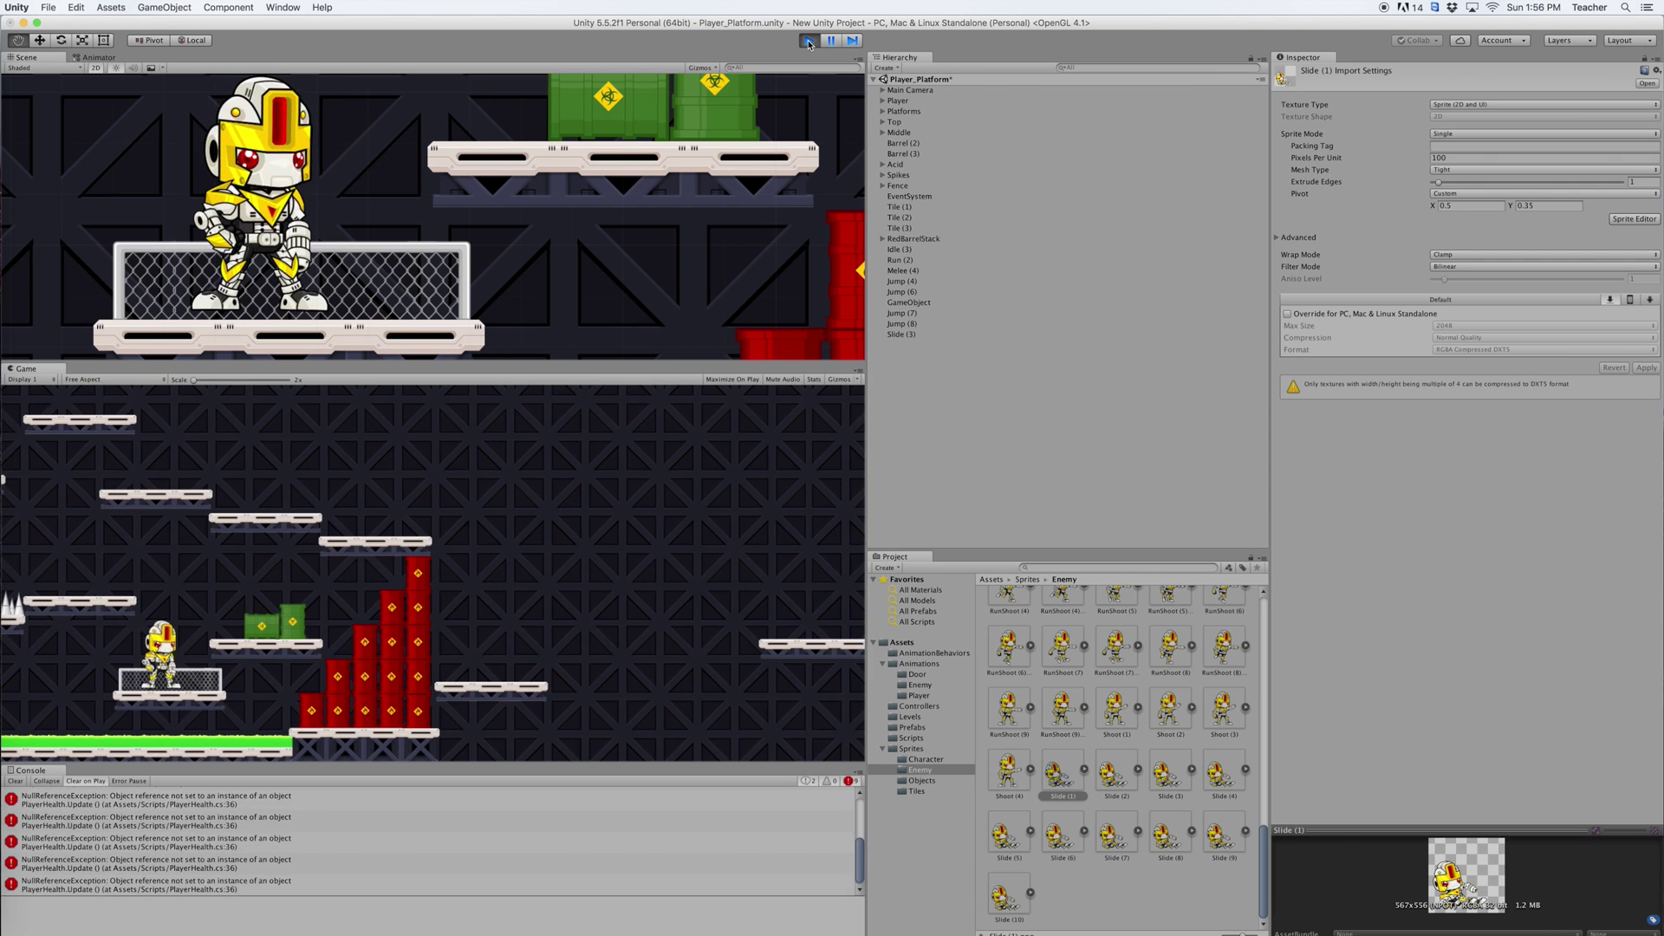
key("space")
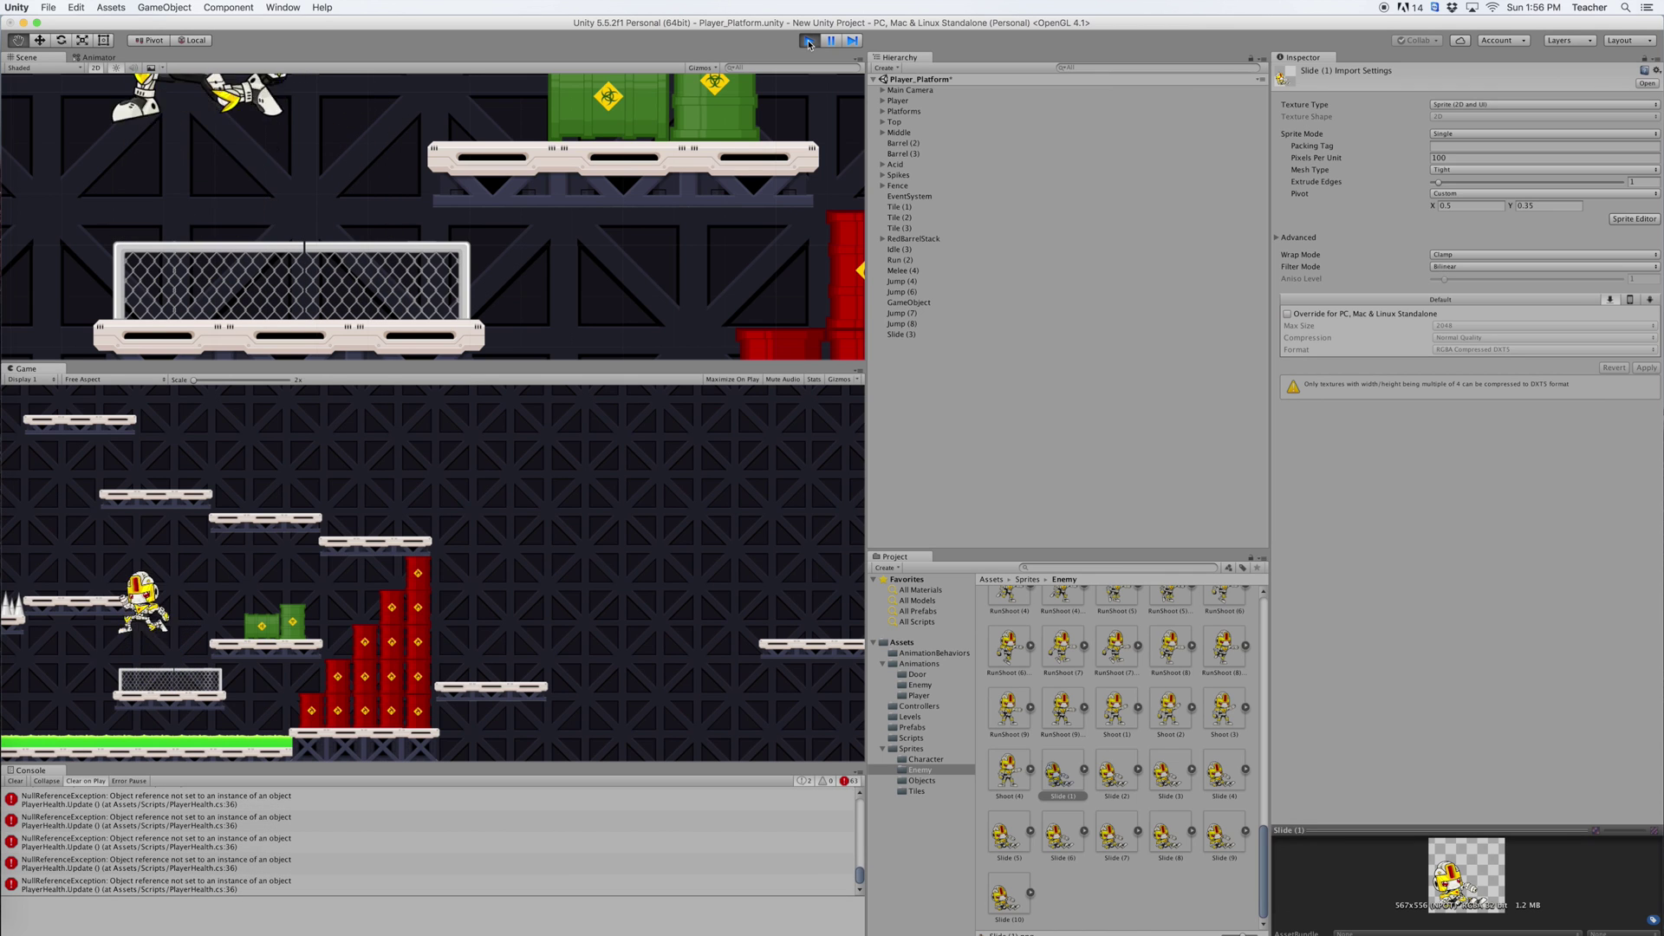
key("Right")
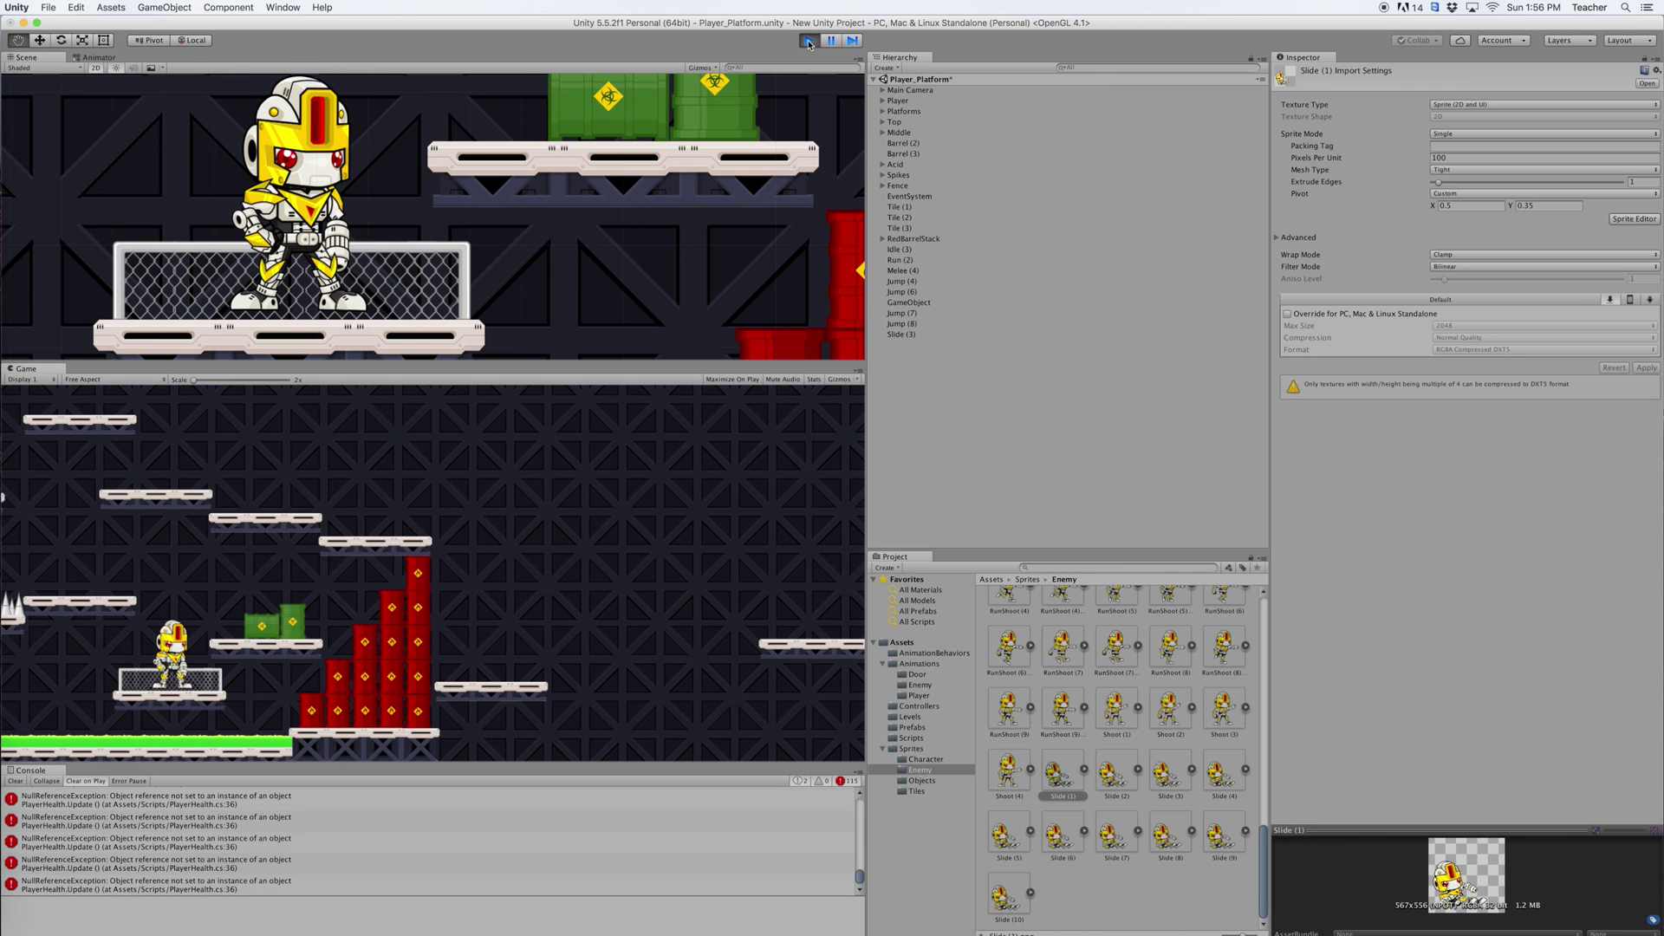
key("ctrl")
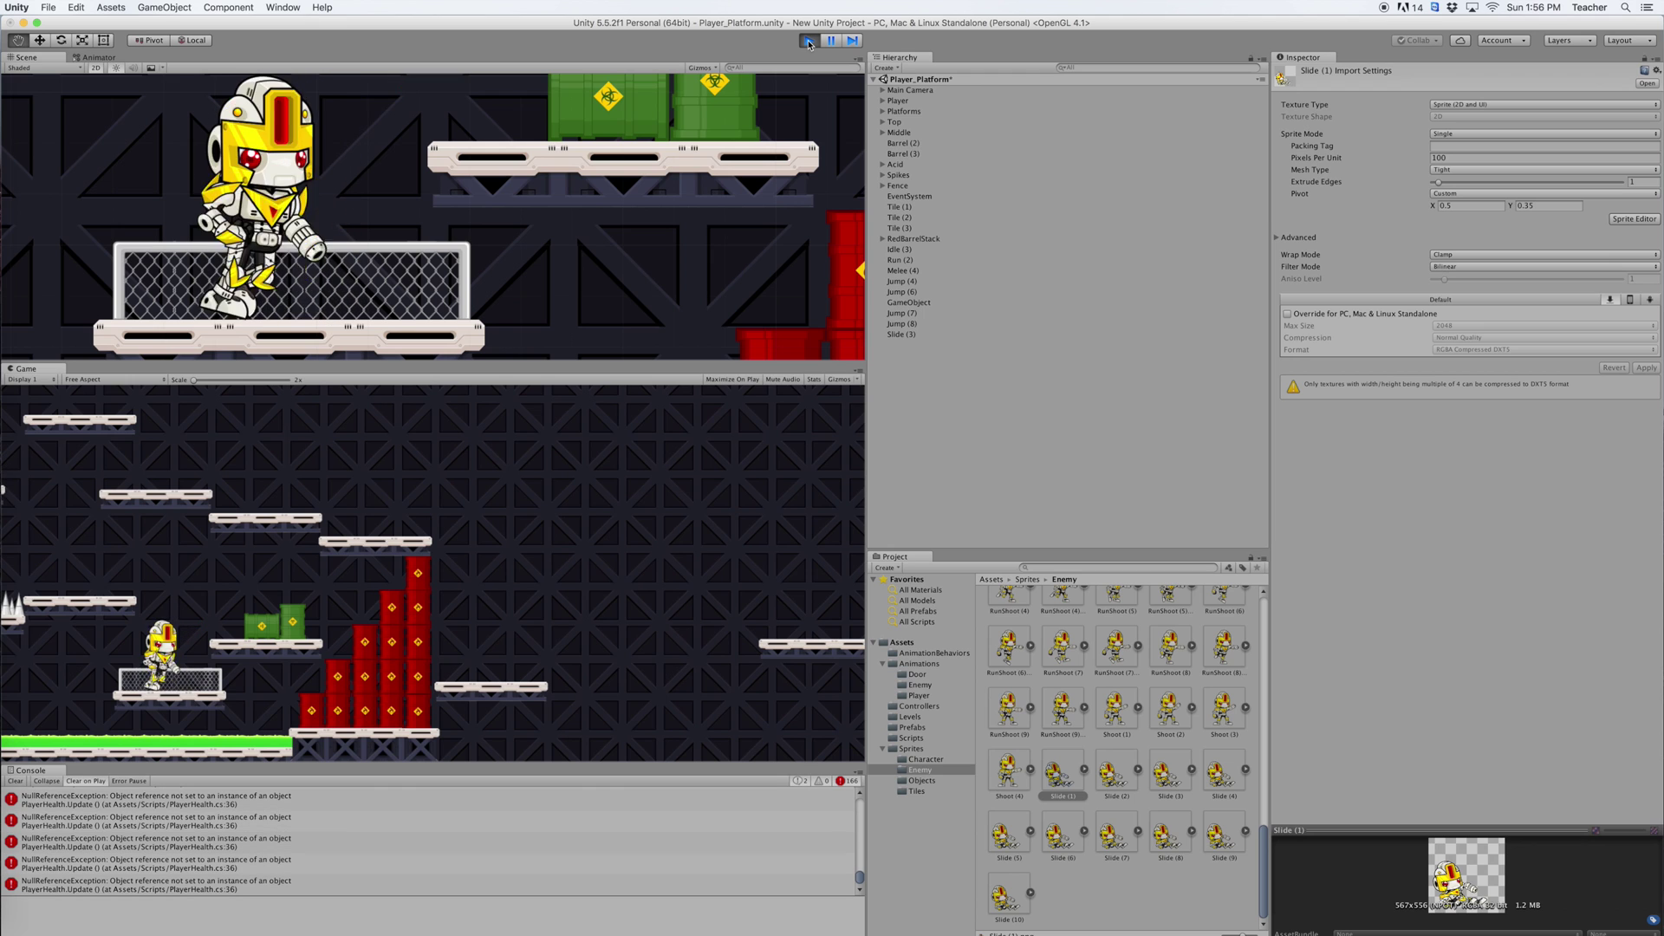
key("Left")
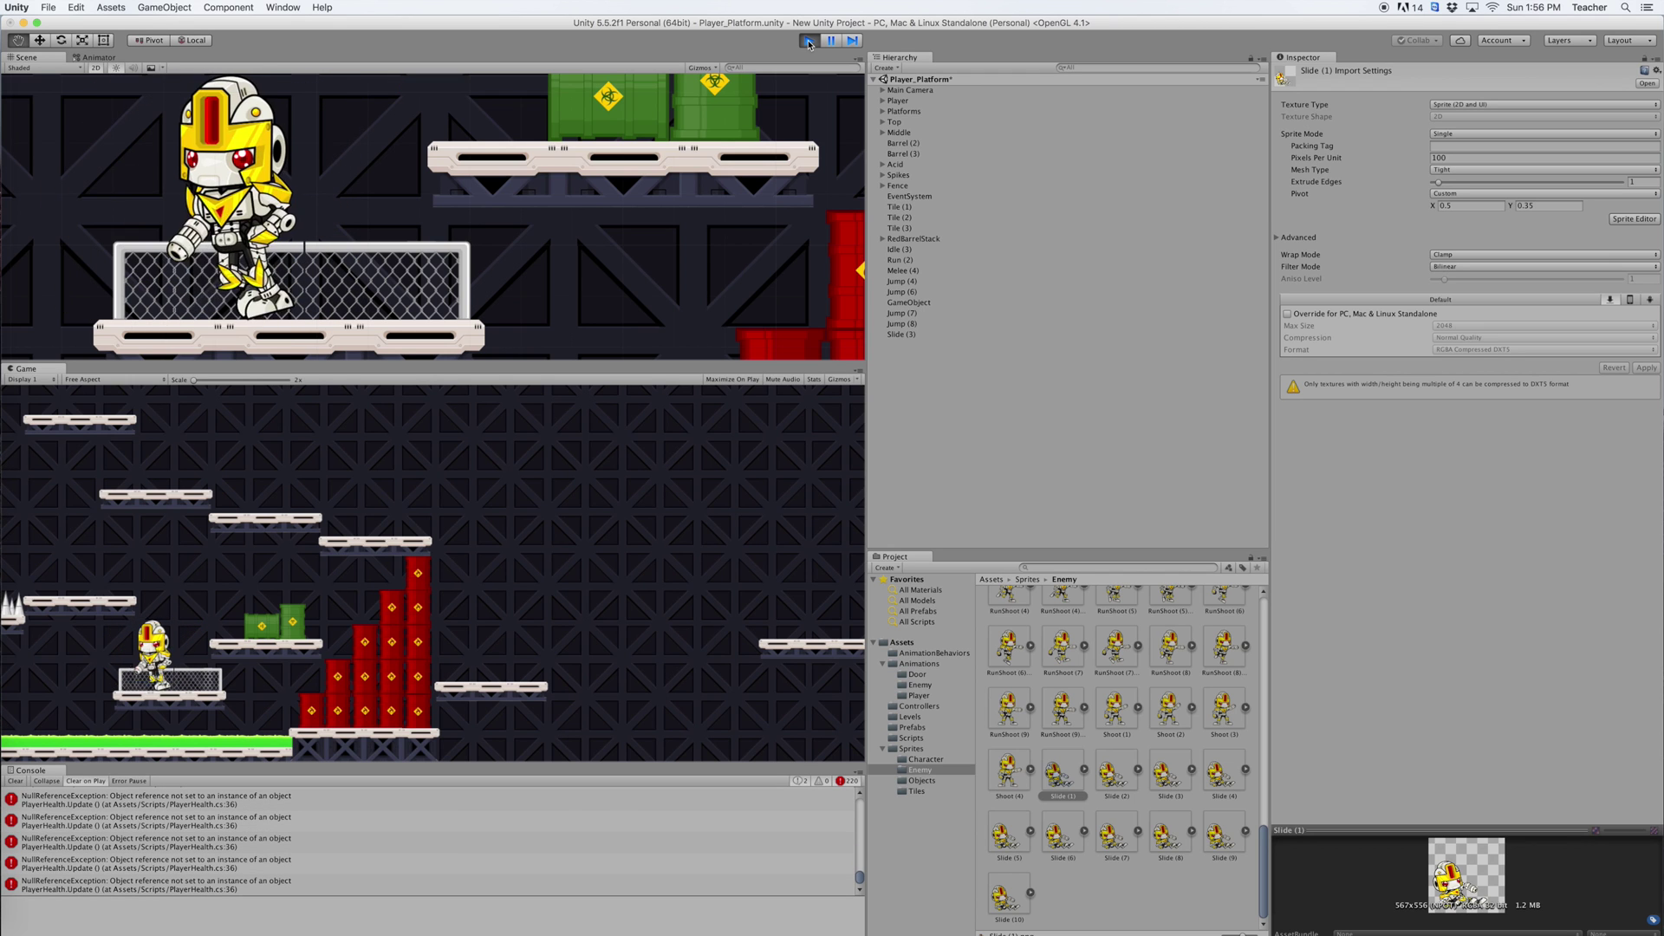
key("Right")
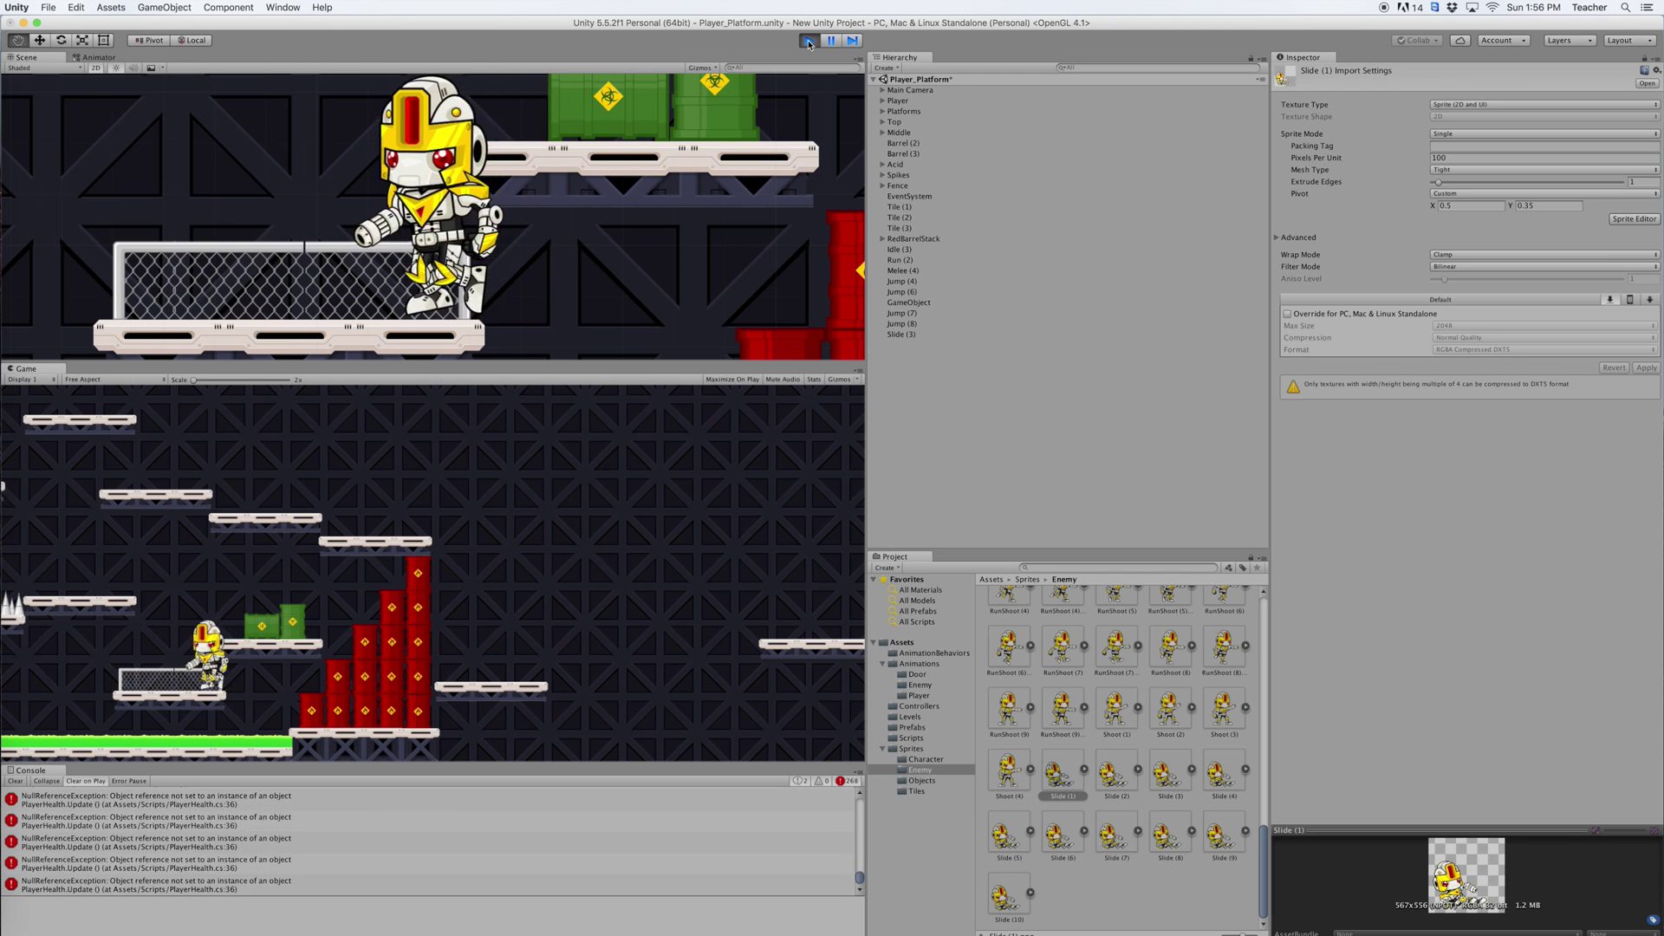
key("Left")
key("Right")
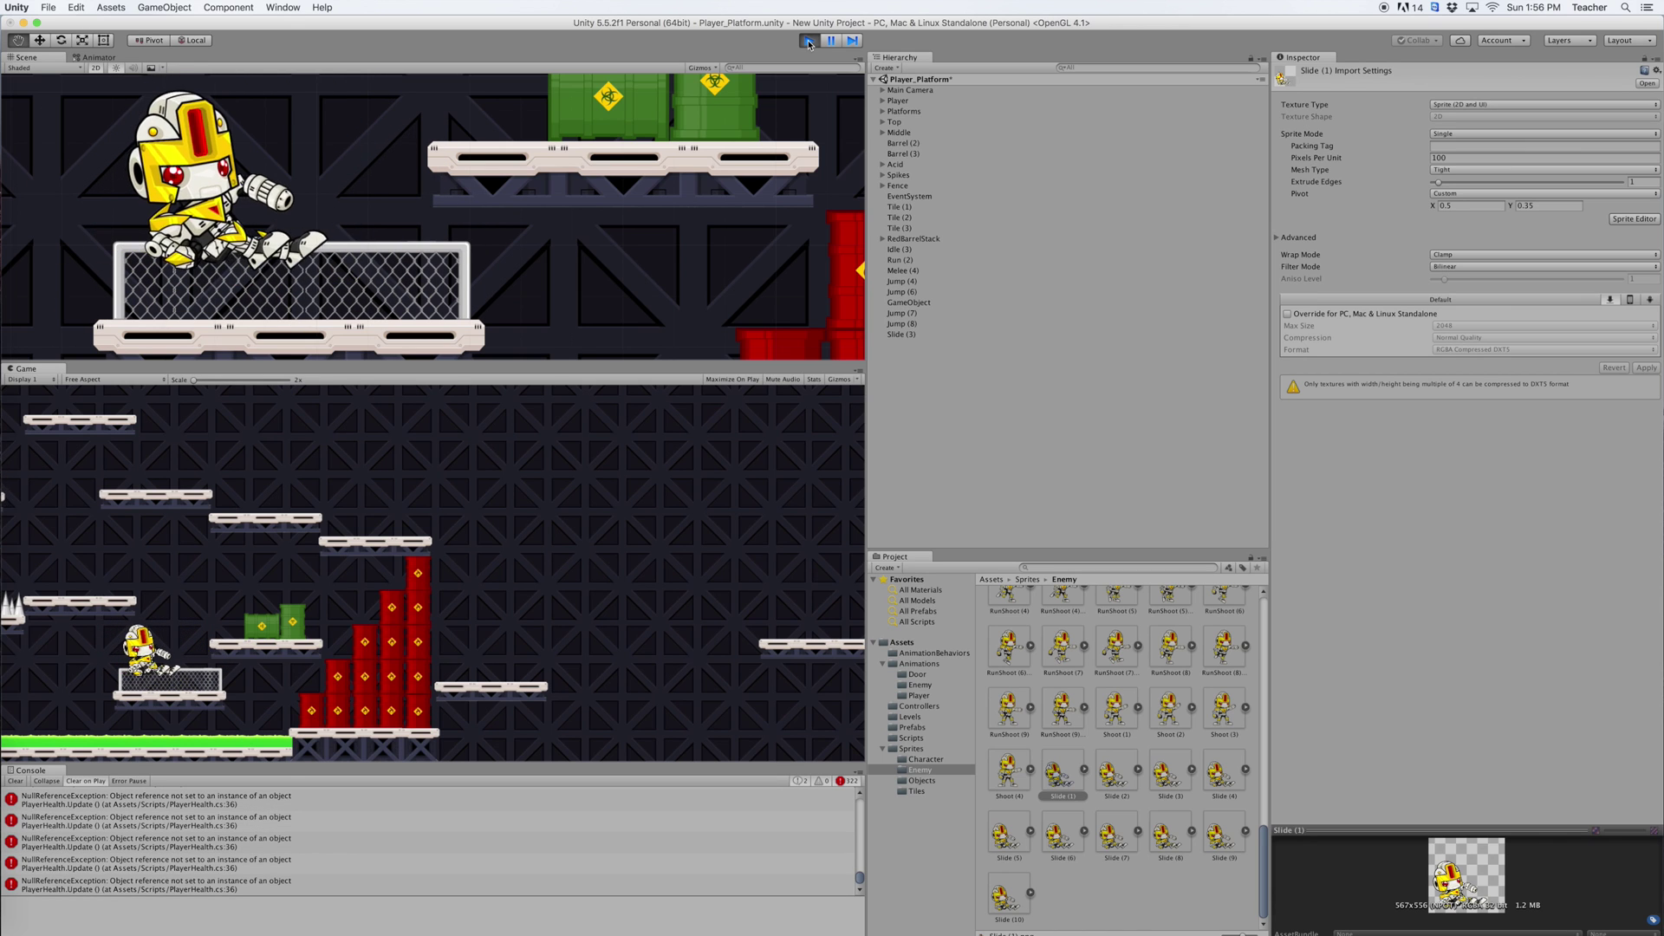
key("Left")
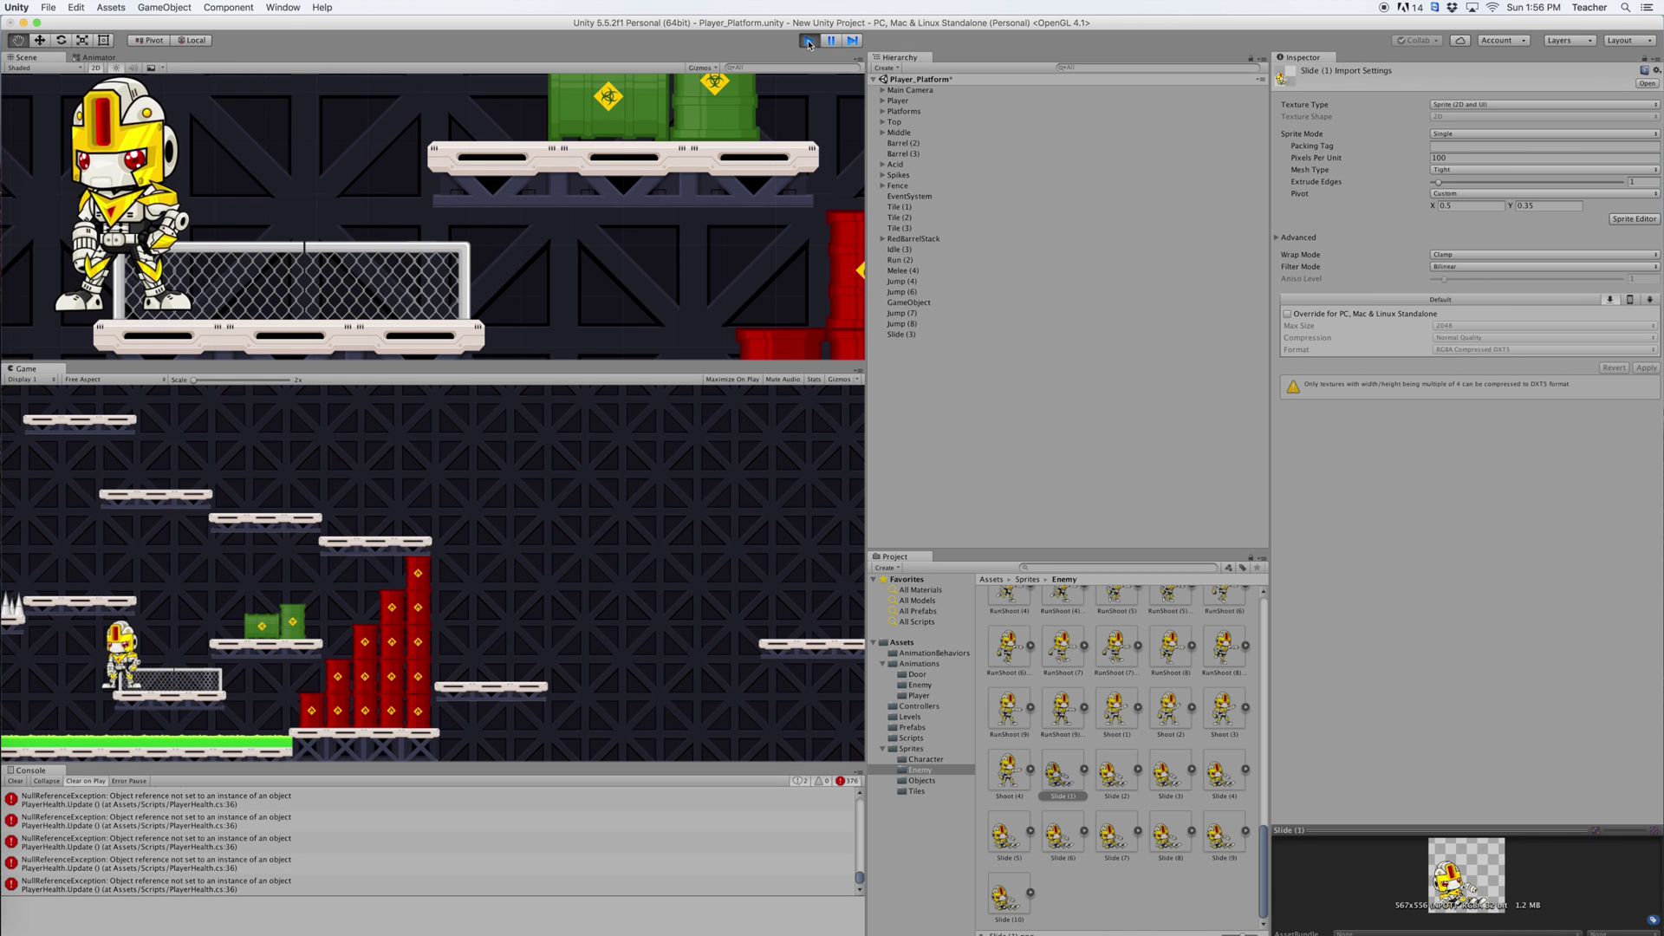
key("Right")
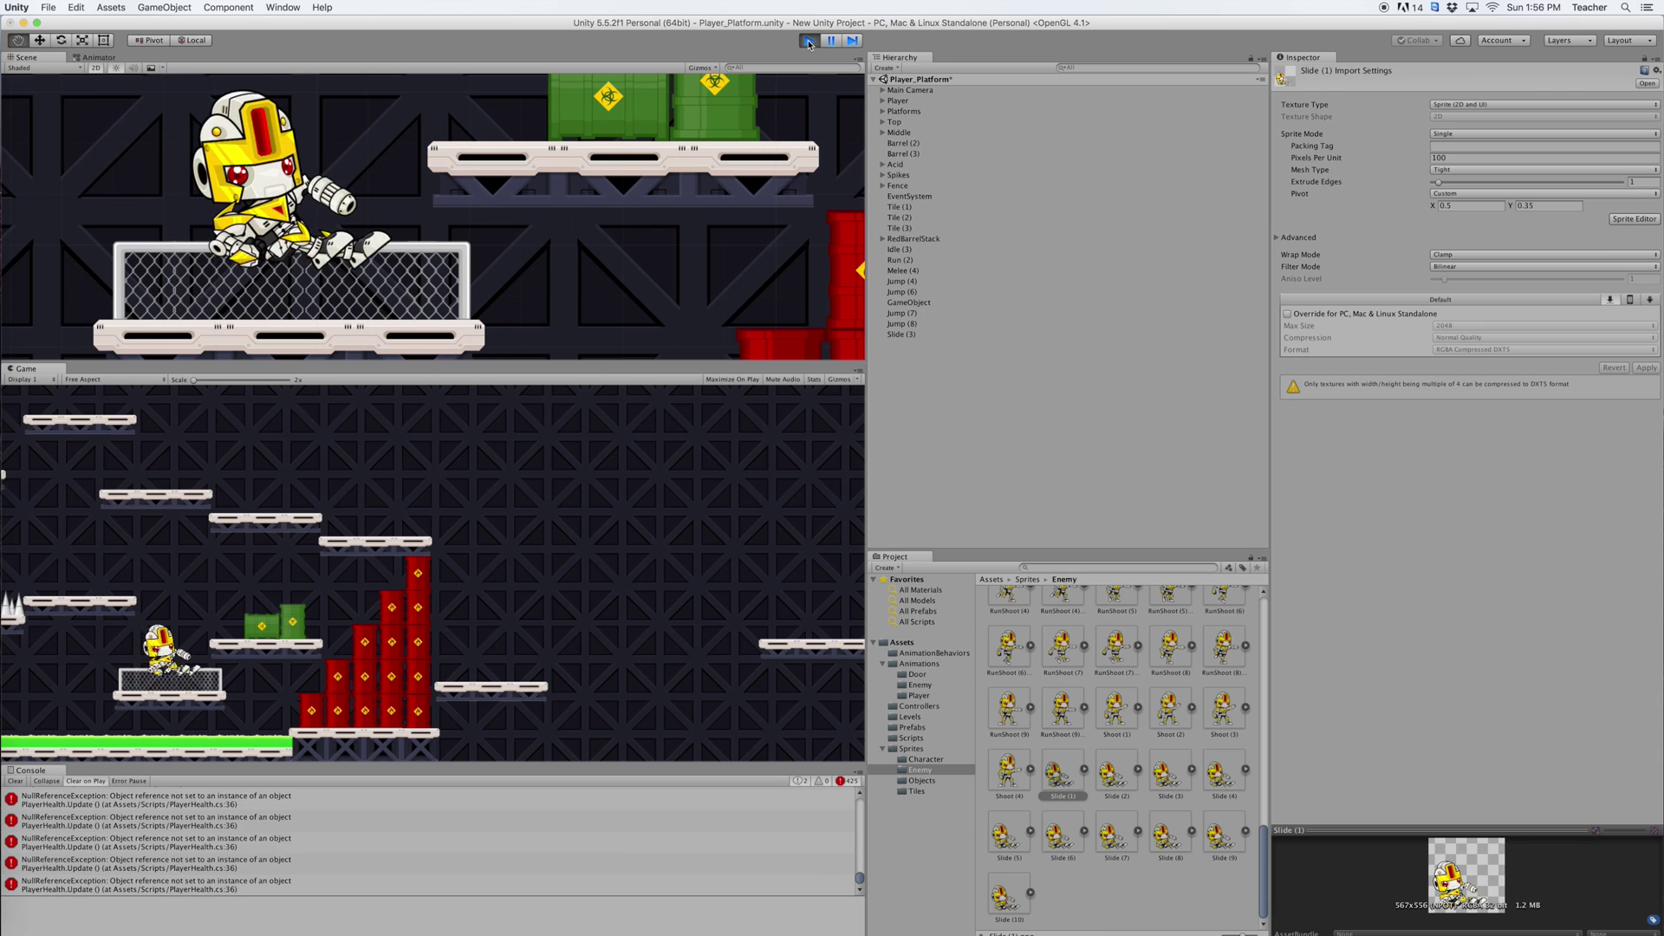
key("Left")
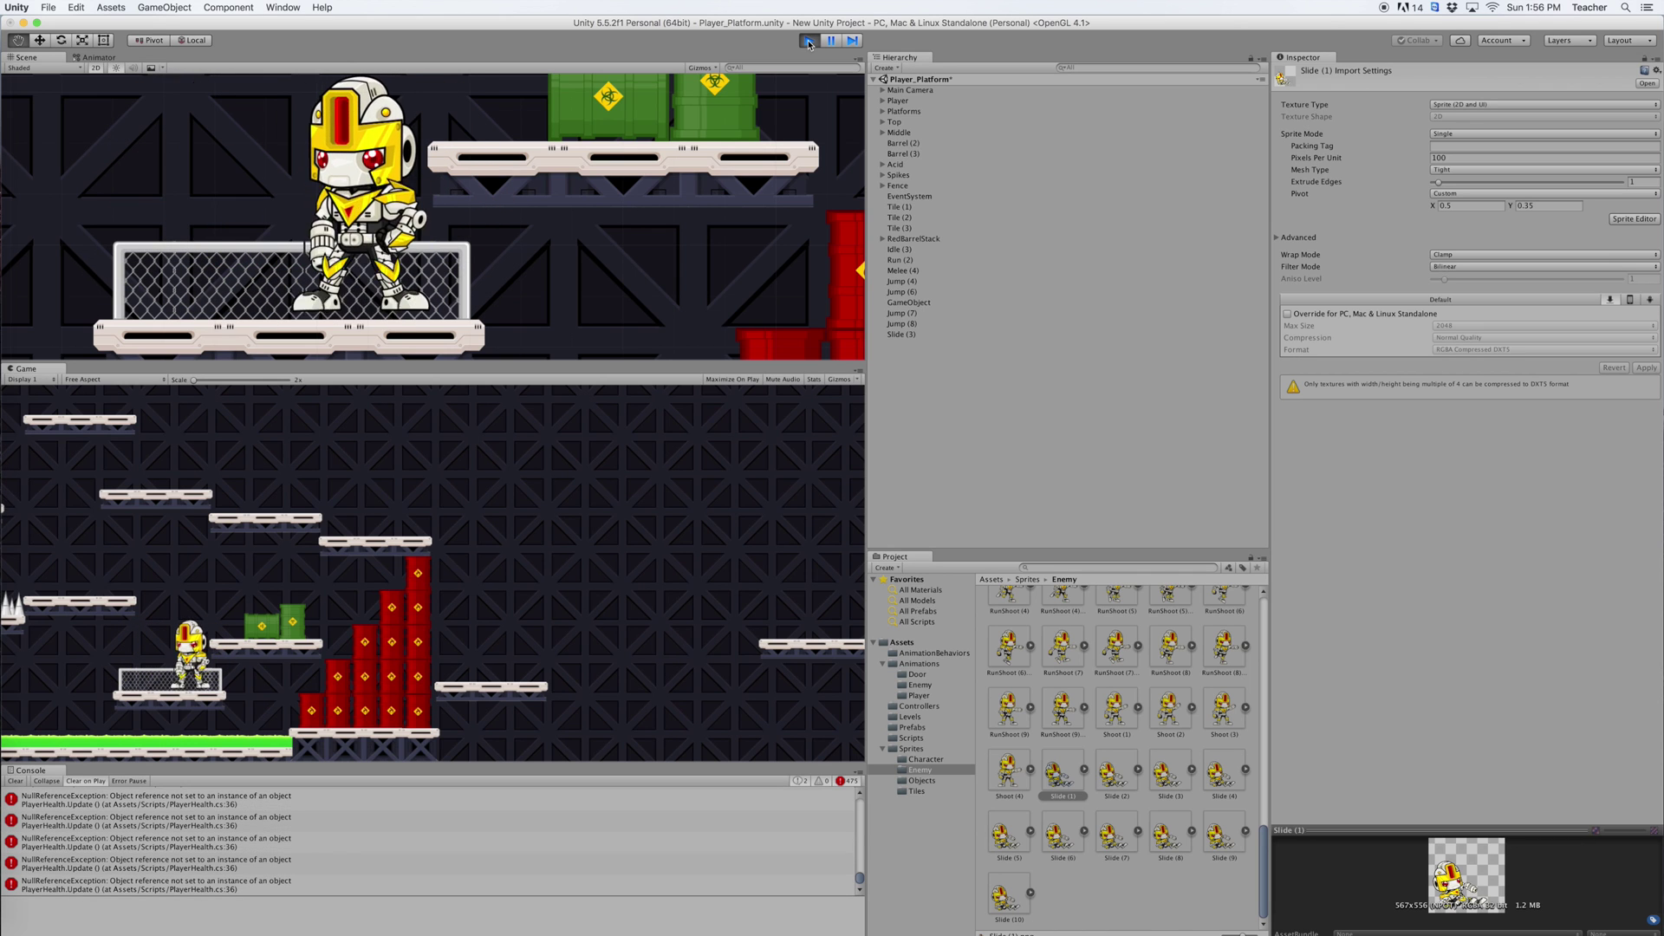
key("space")
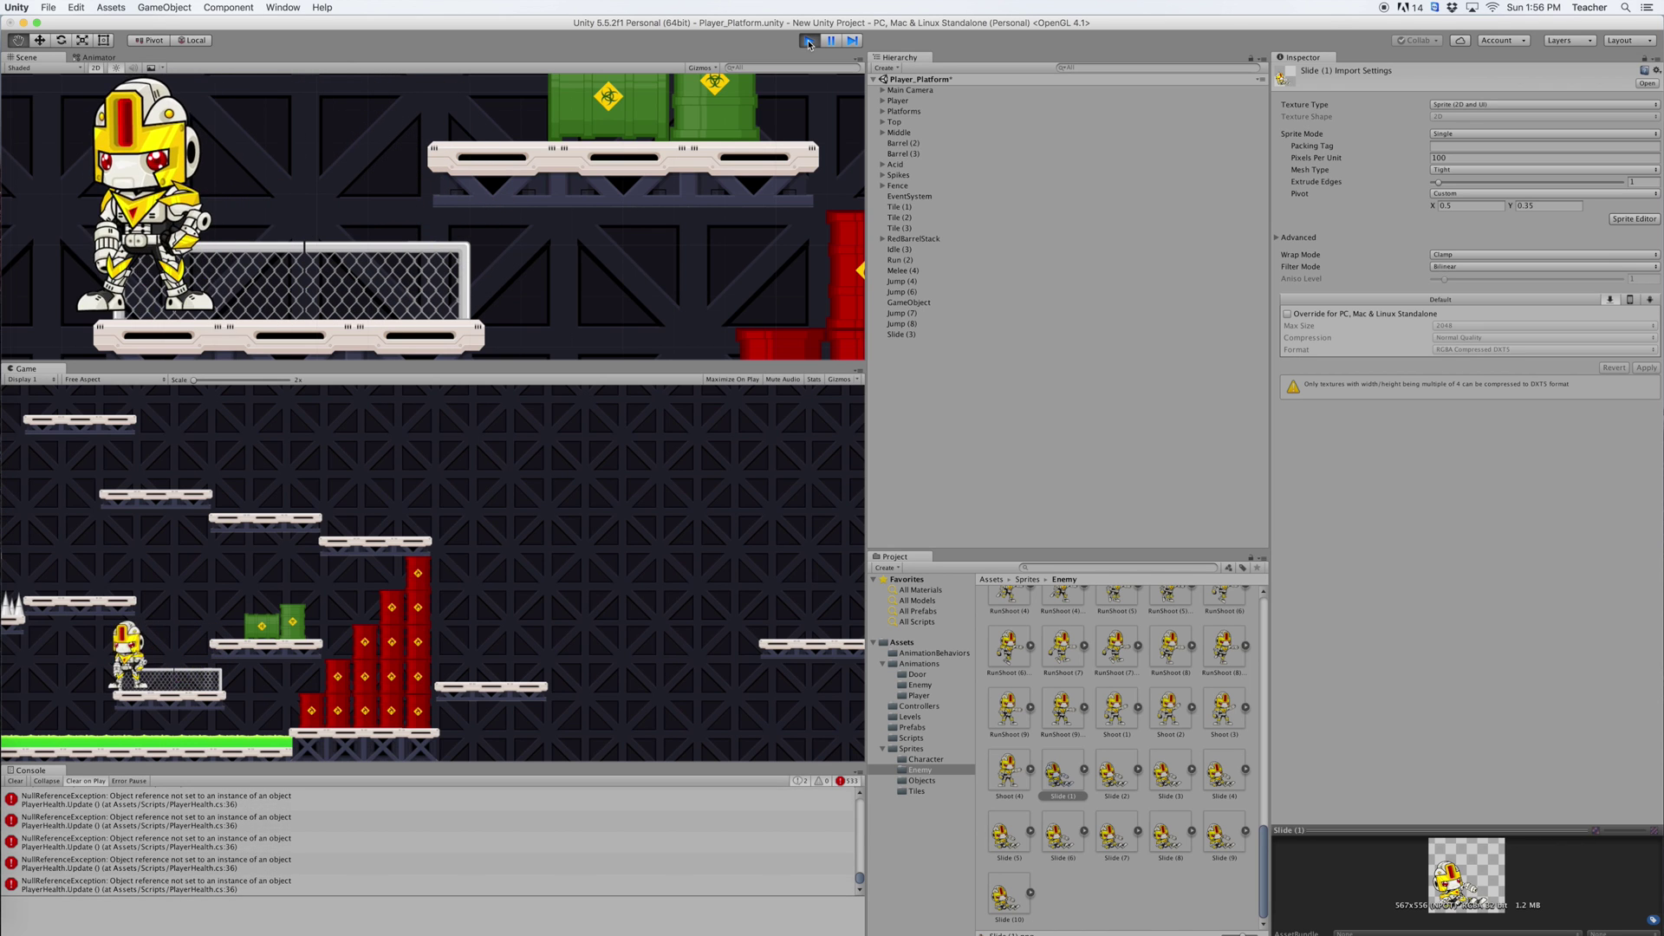
key("space")
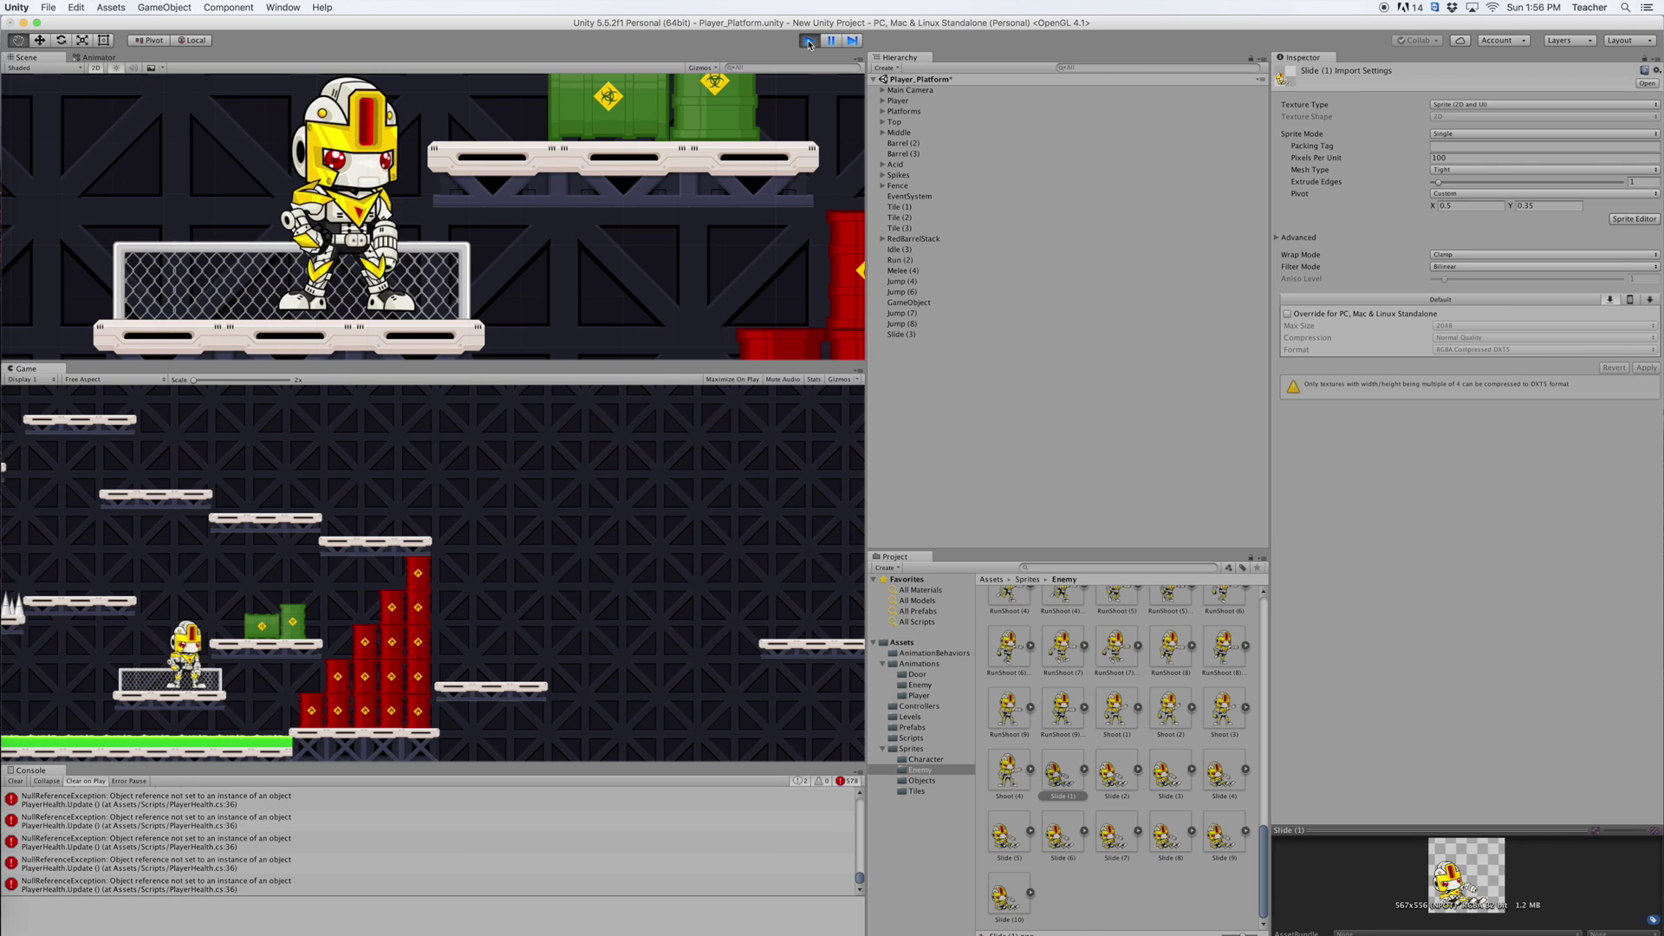
key("Left")
key("Right")
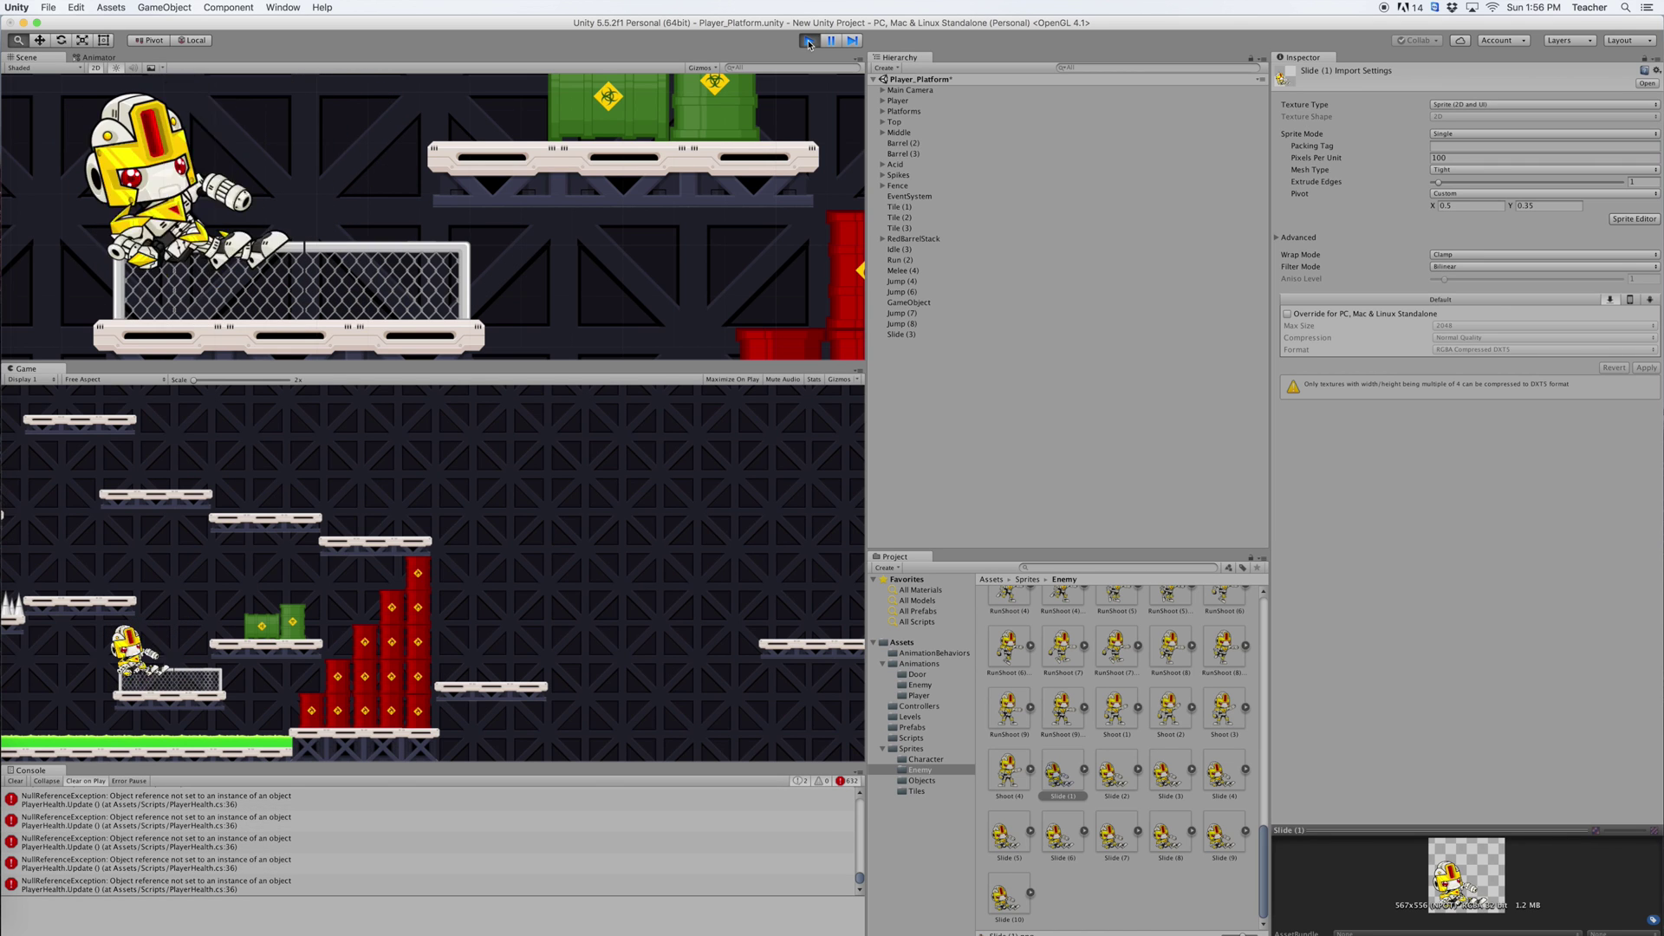
key("Left")
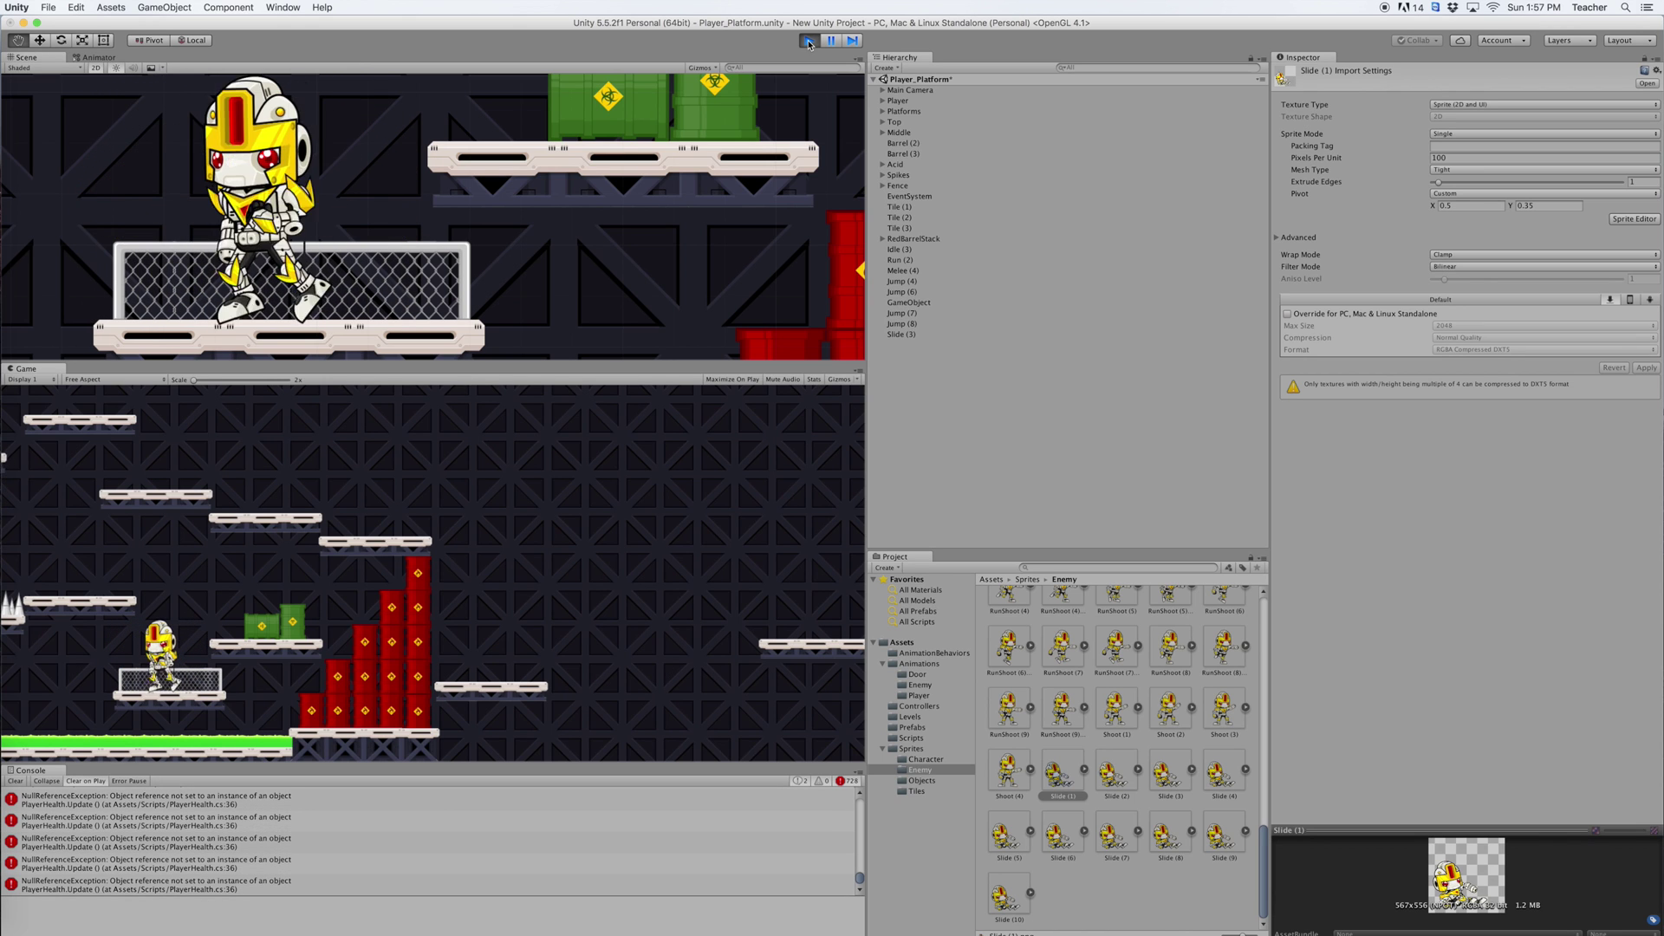
key("Left")
key("Right")
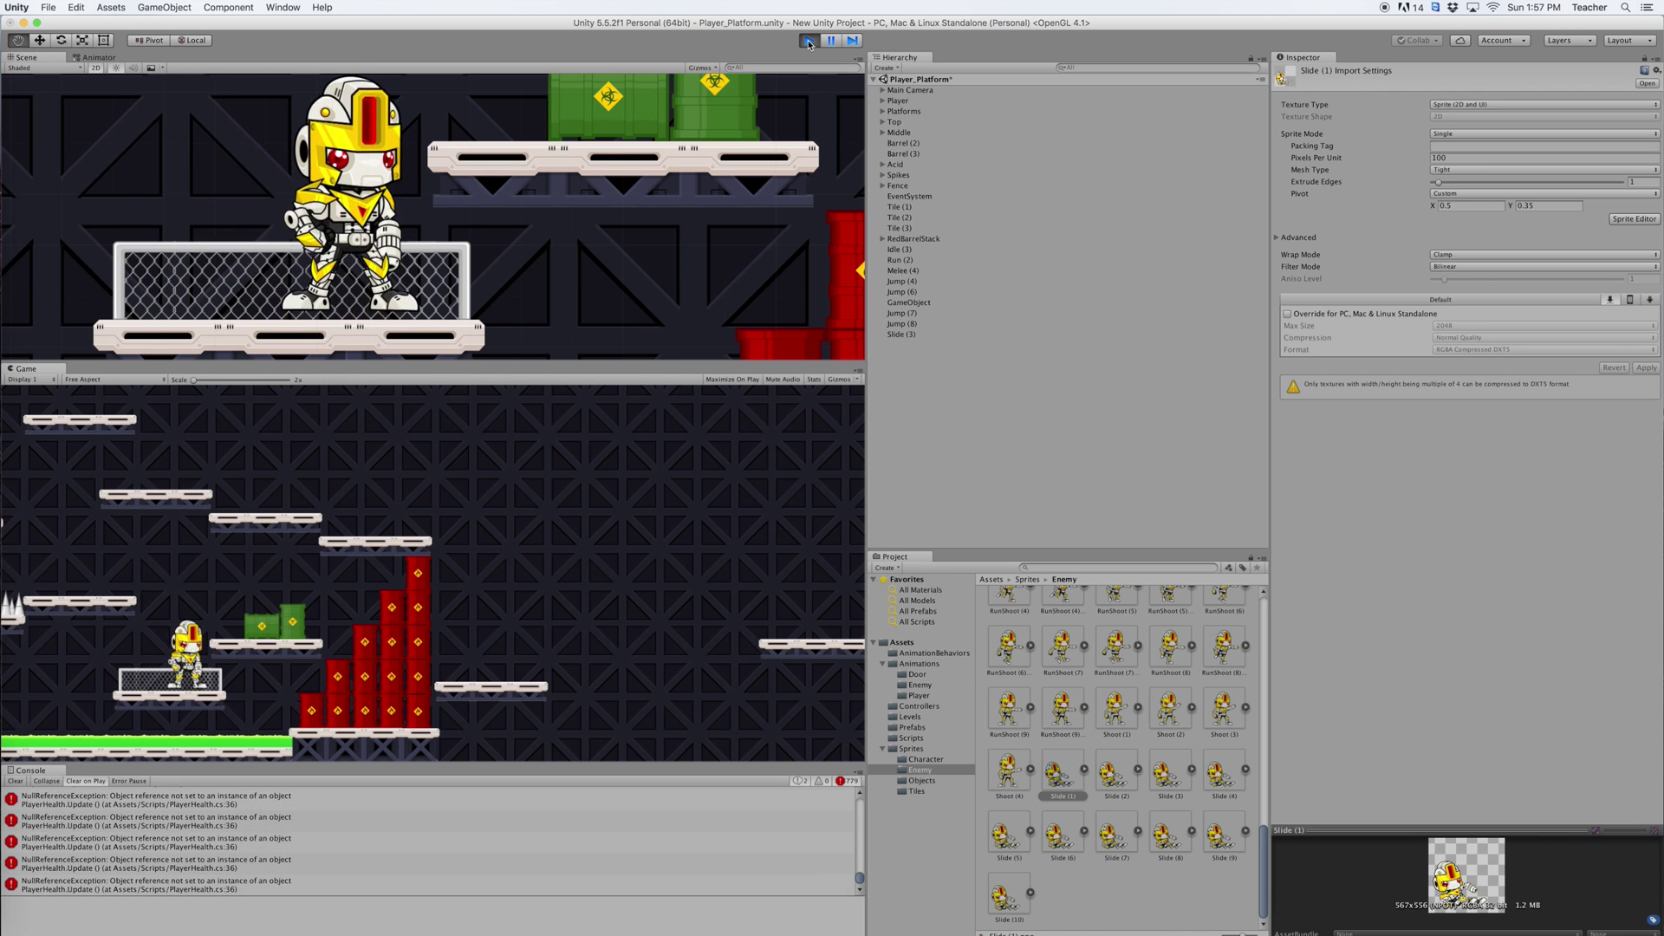
key("Left")
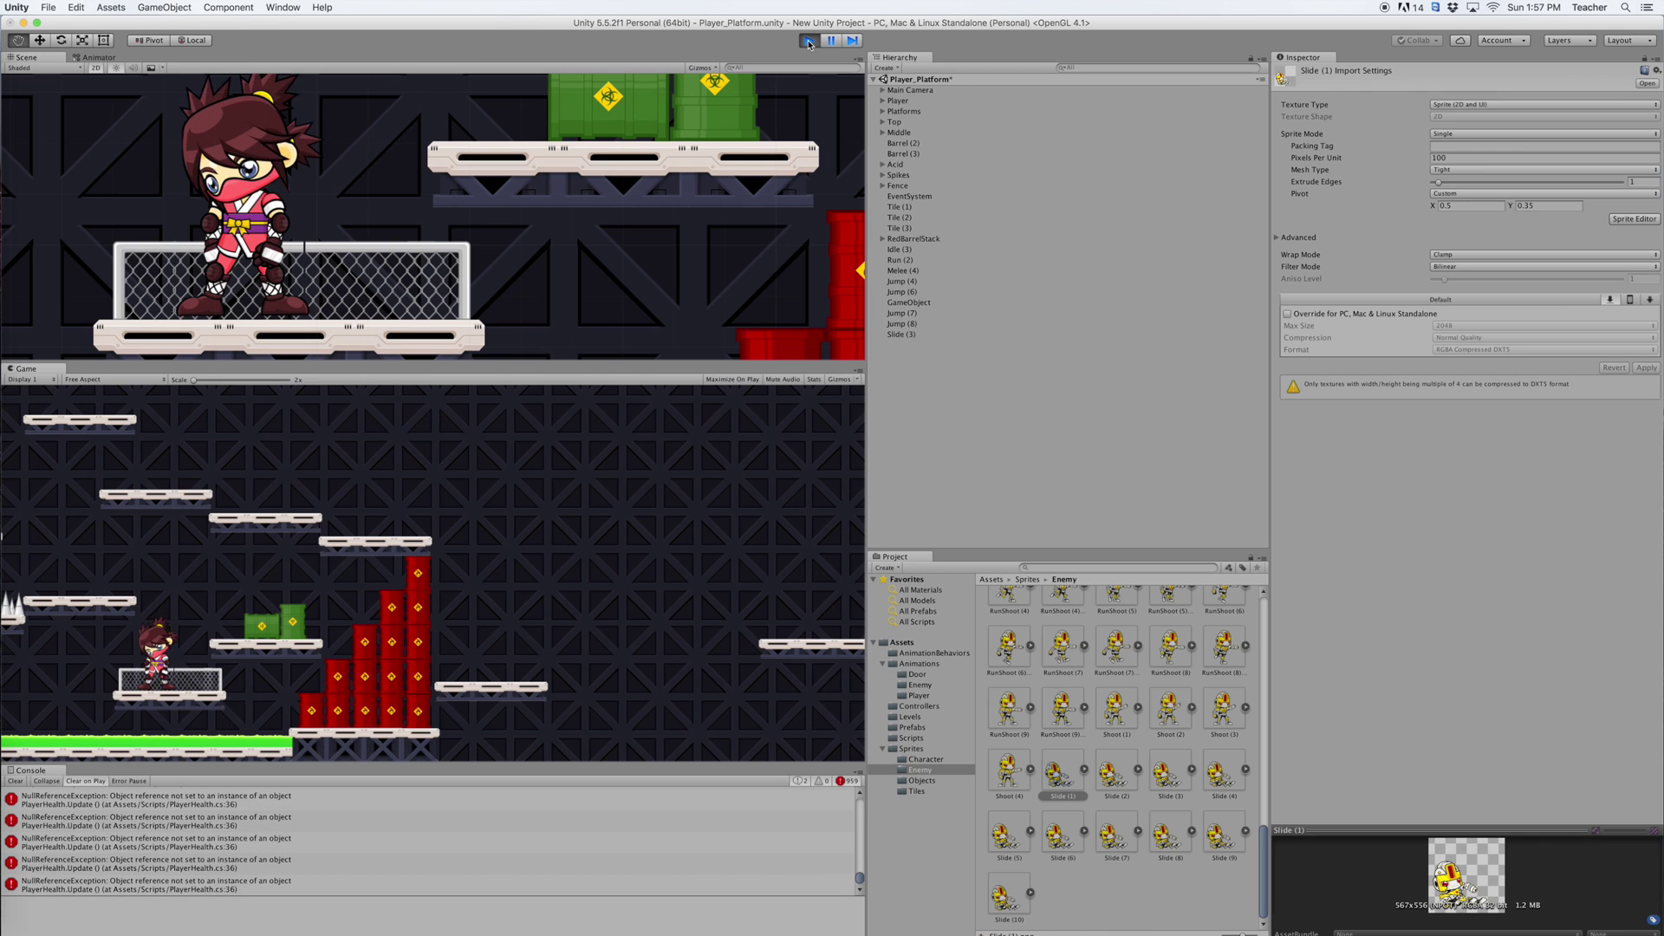
left_click(807, 40)
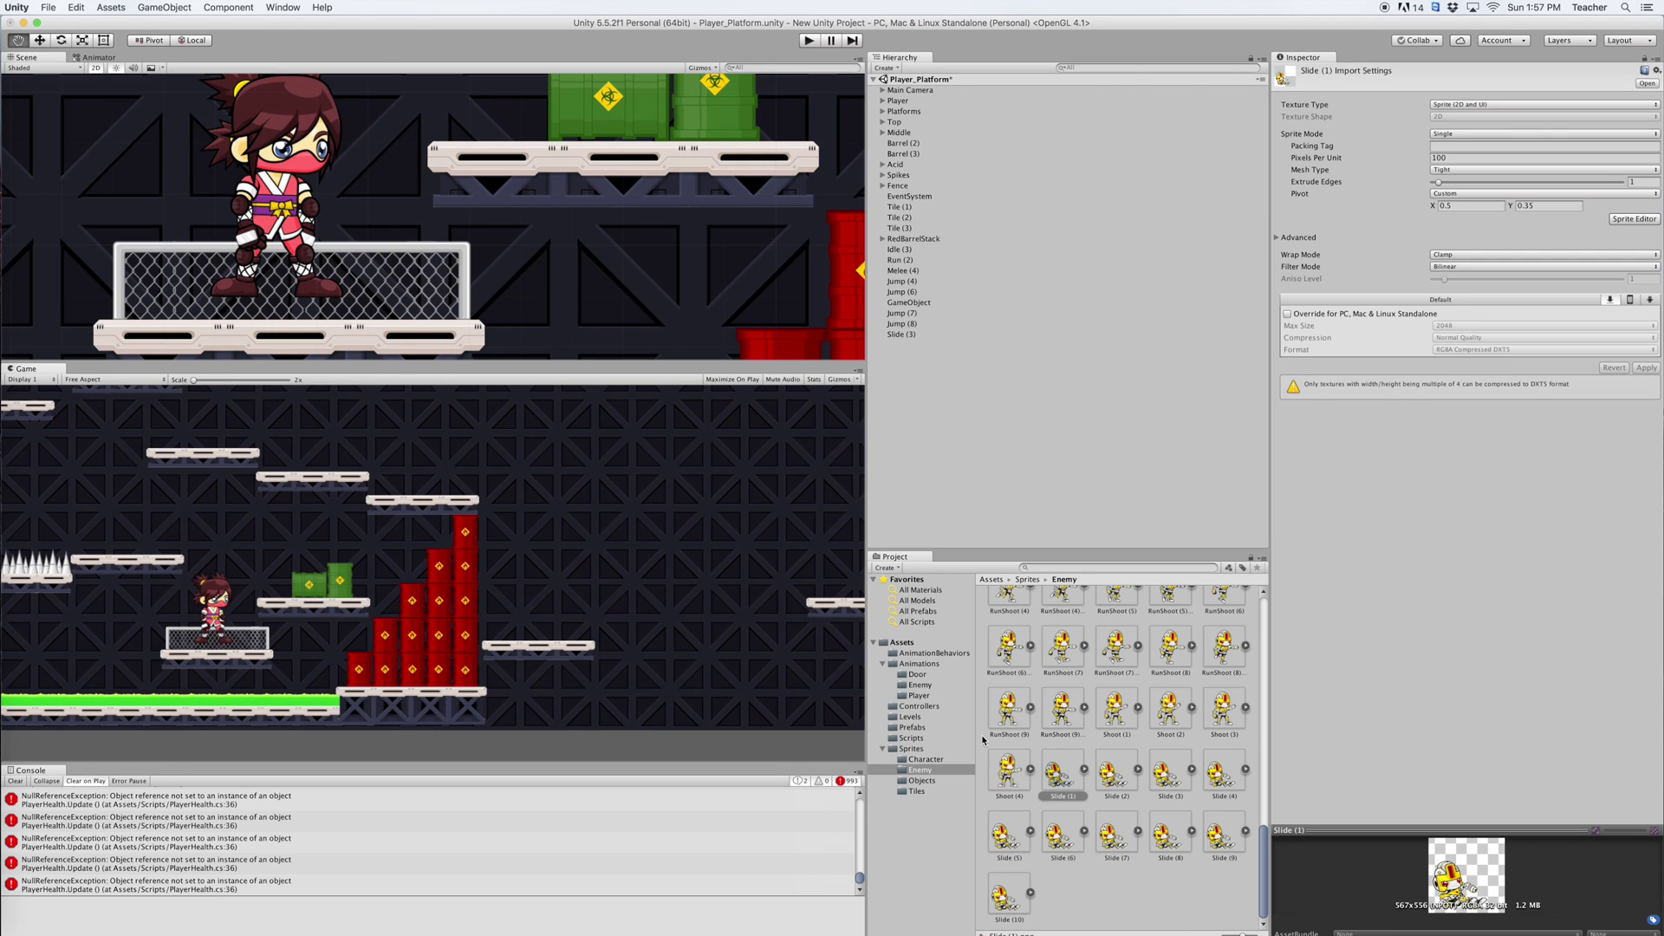
In the Sprites > Enemy folder, select all ten Slide sprite frames
left_click(914, 747)
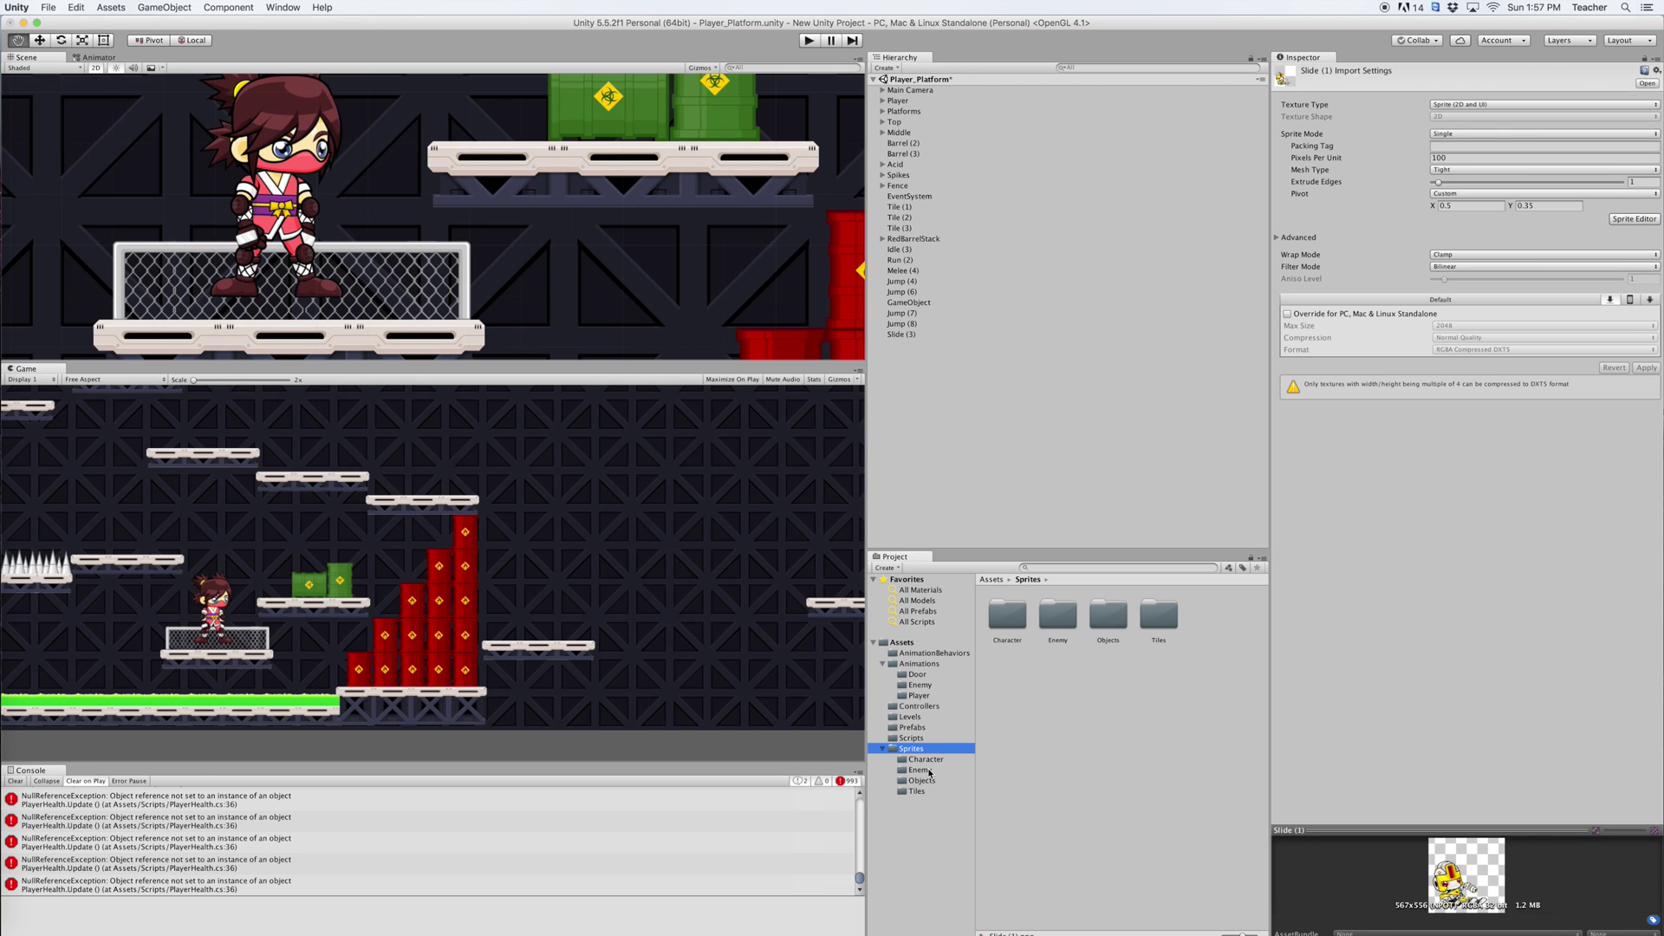
left_click(929, 771)
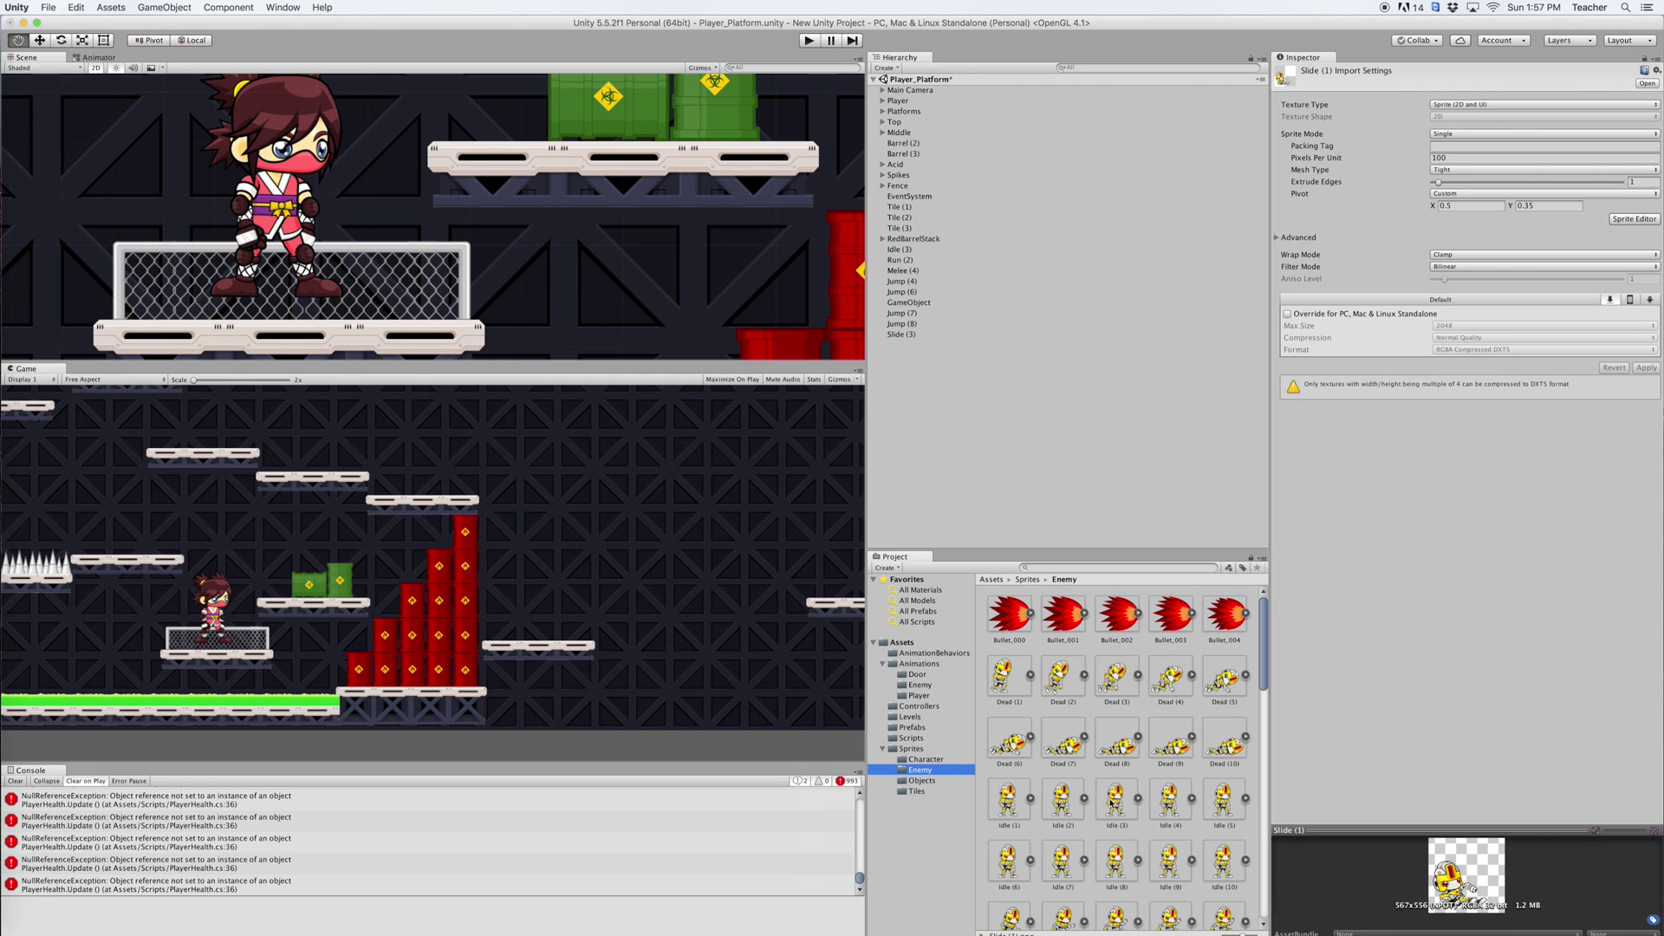
scroll(1111, 800, "down", 5)
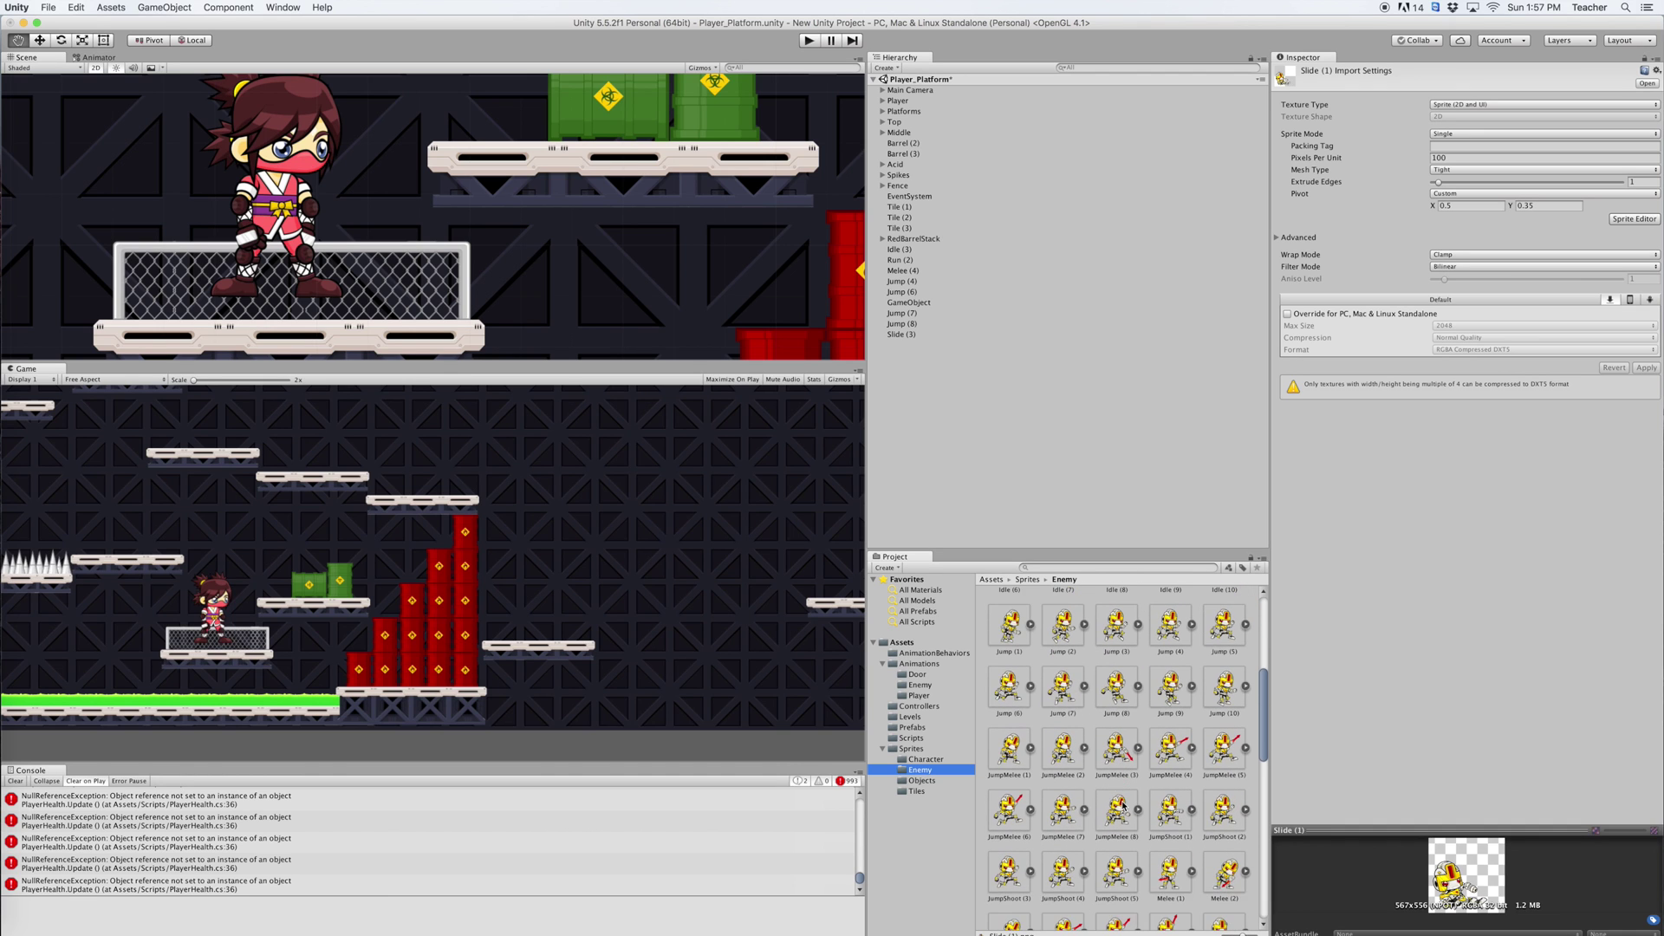
scroll(1123, 805, "down", 4)
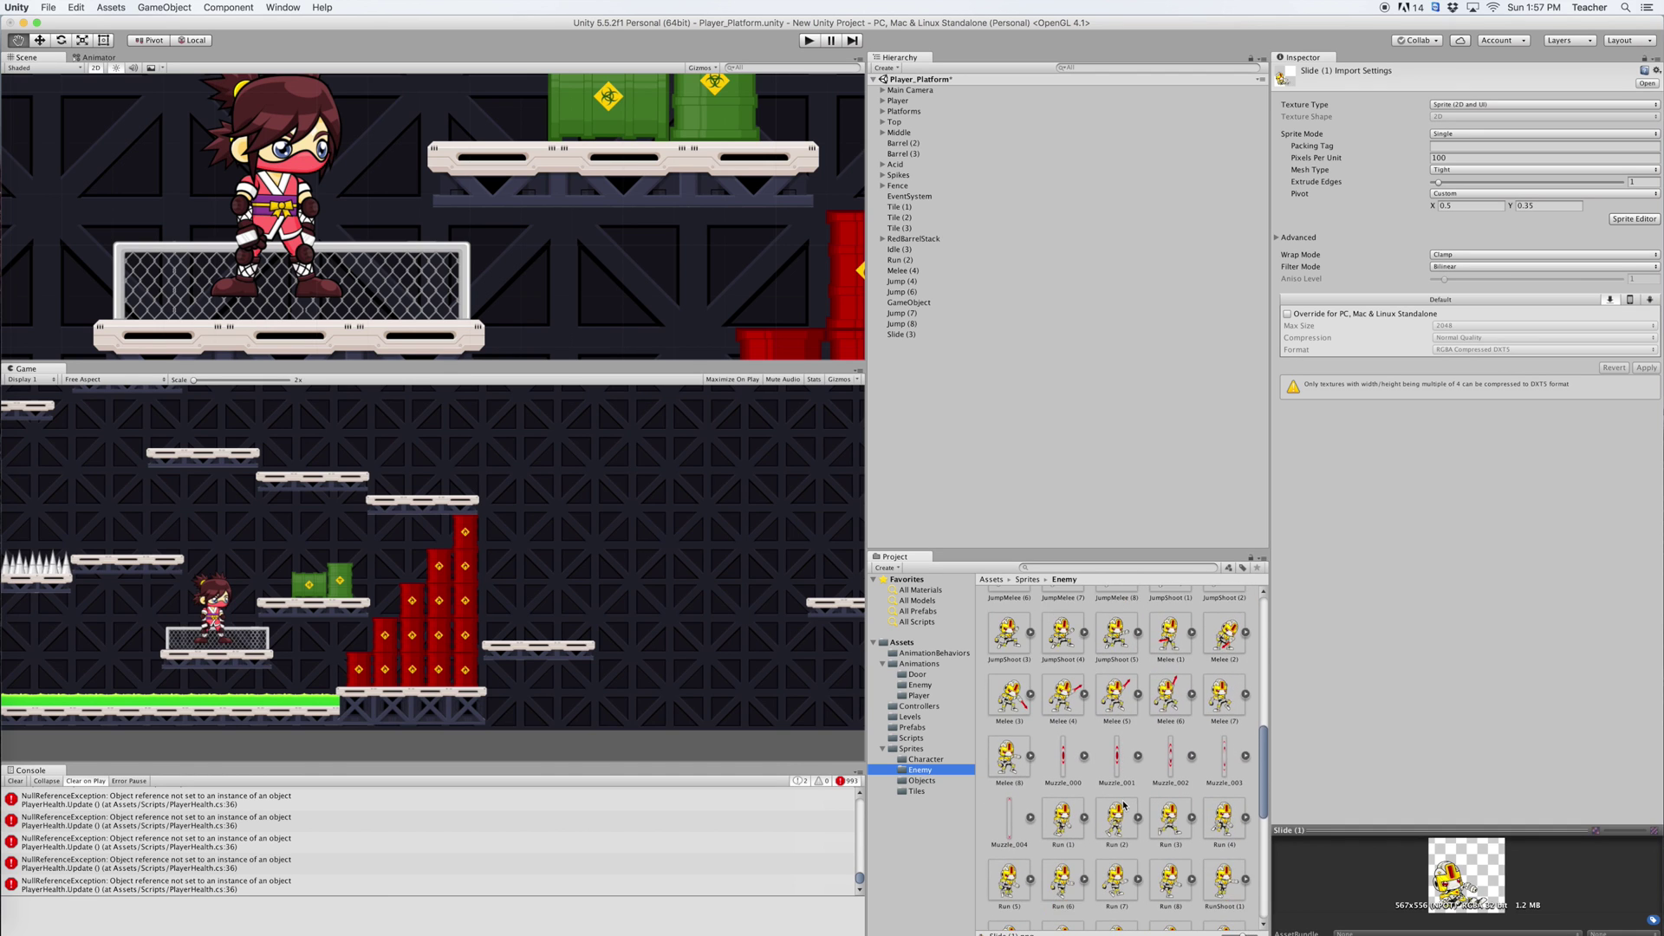
scroll(1123, 804, "down", 4)
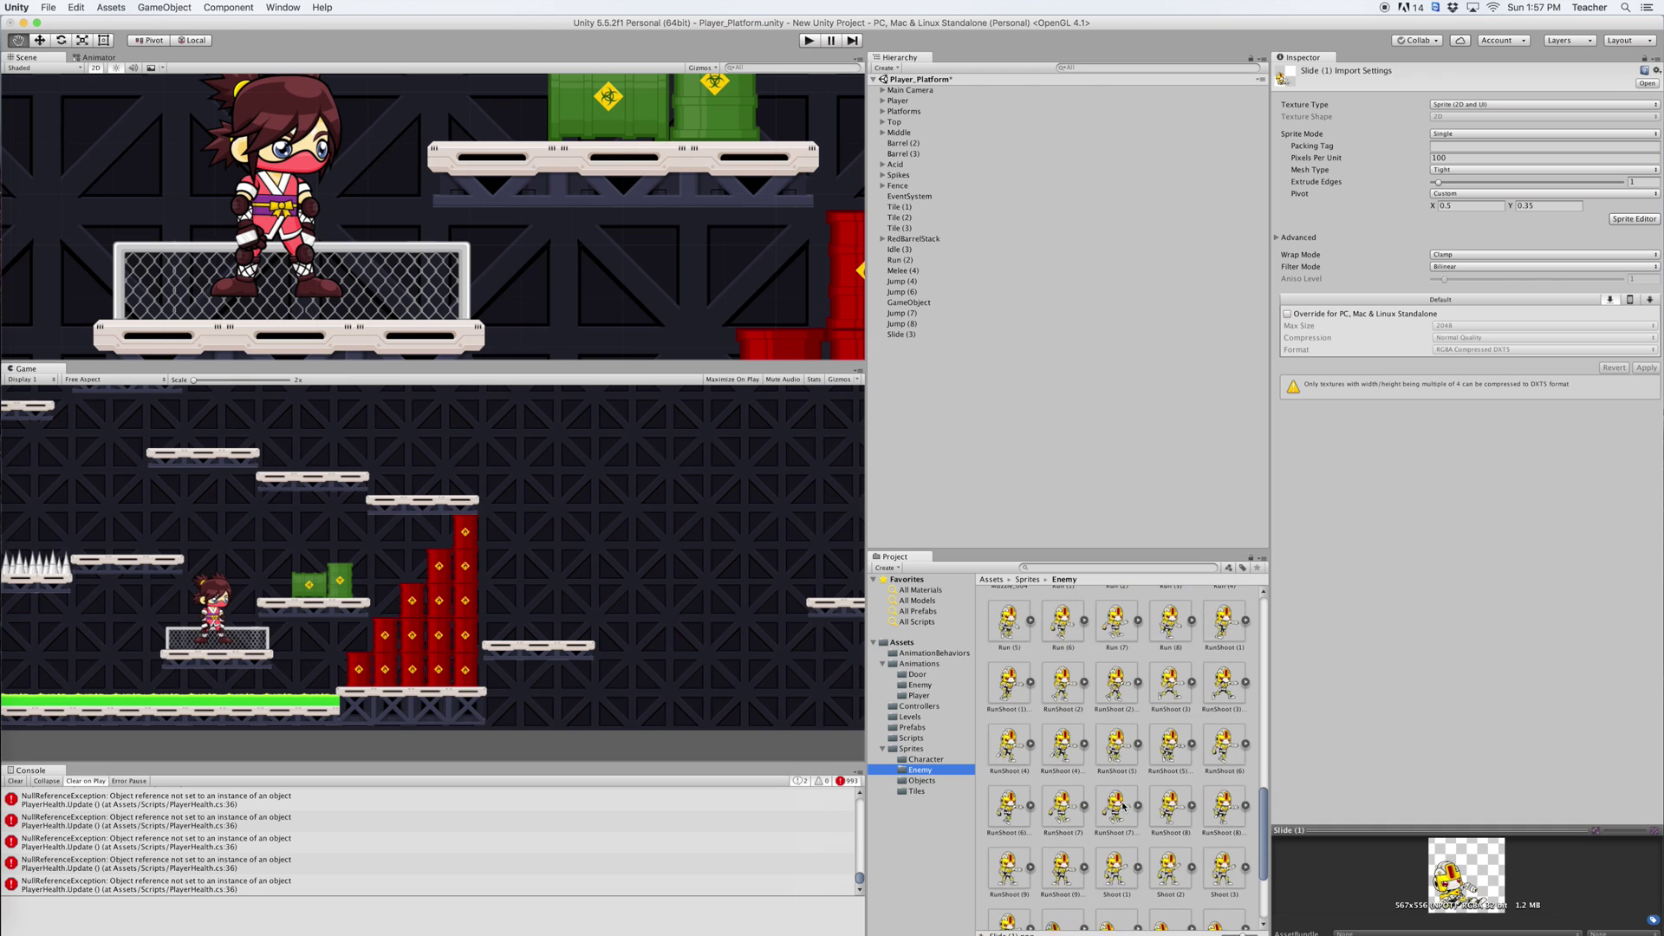
scroll(1123, 805, "down", 3)
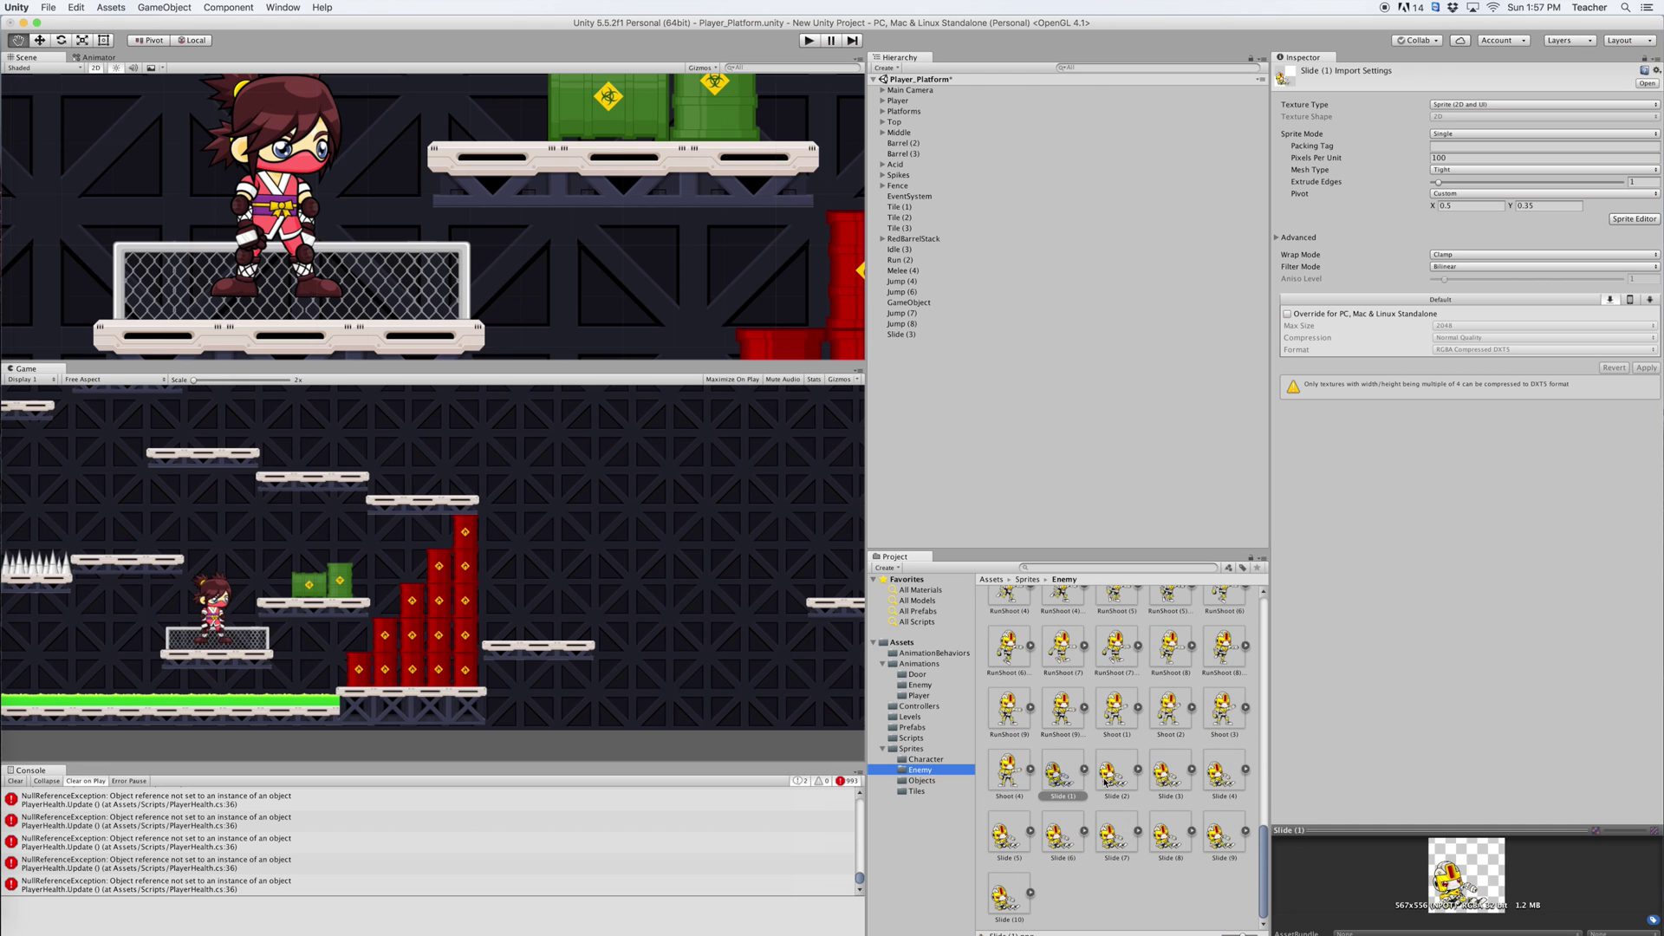
left_click(1016, 904, "shift")
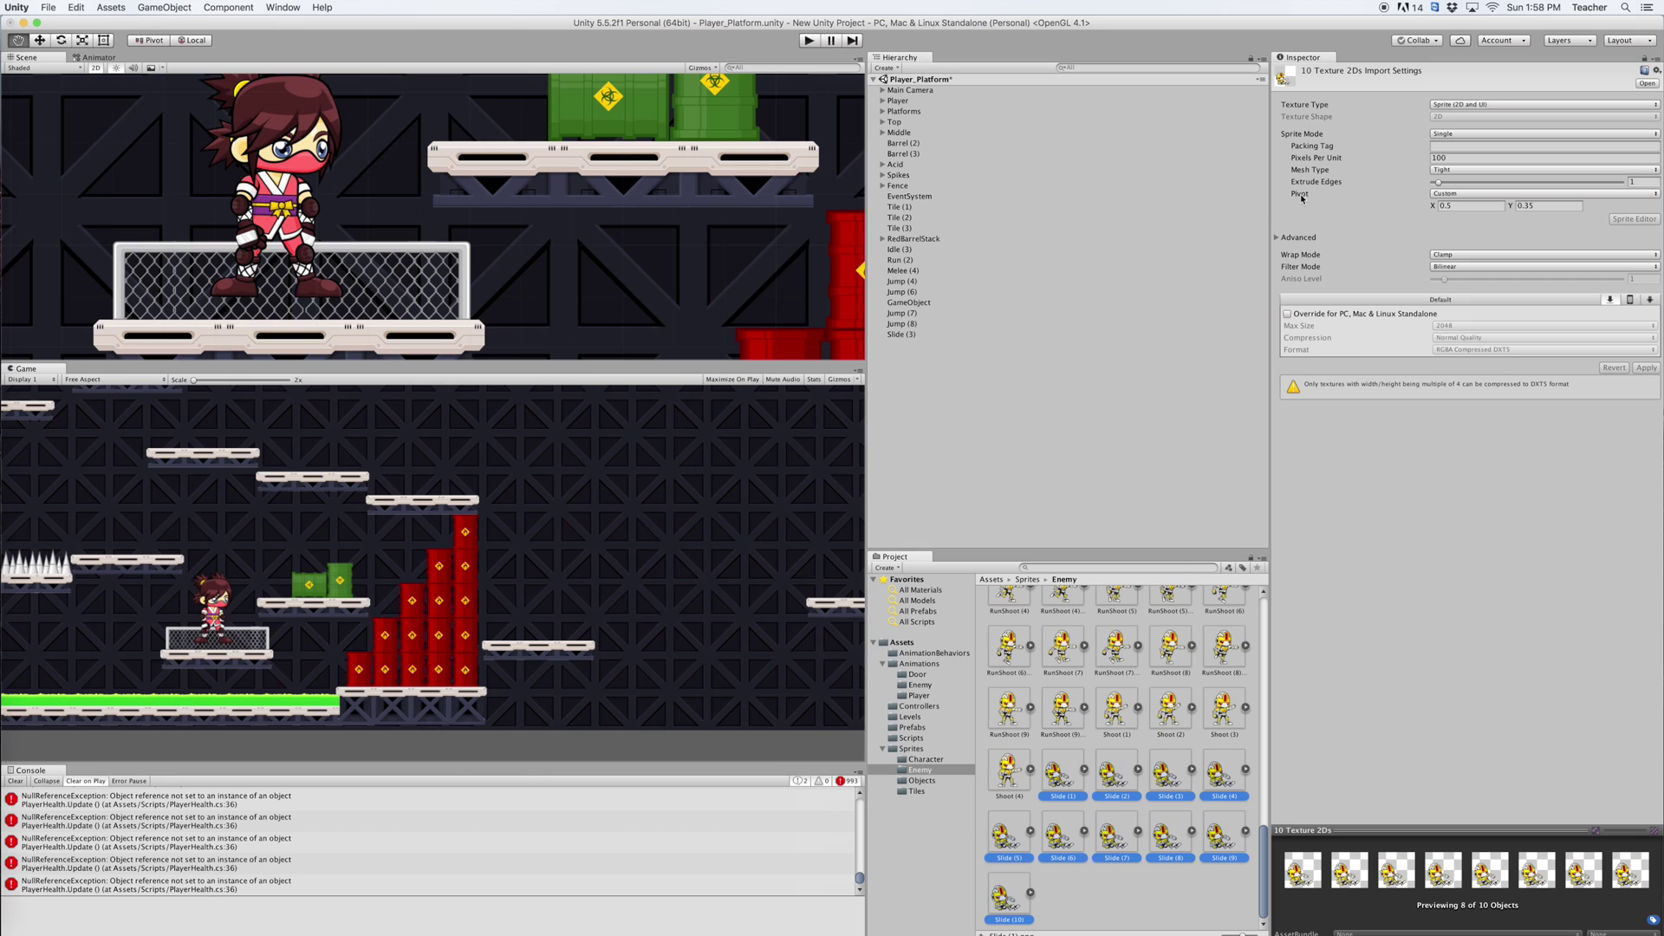
Reset the Slide sprites' pivot to Center, switch to Custom, lower the Y value and apply
left_click(1651, 195)
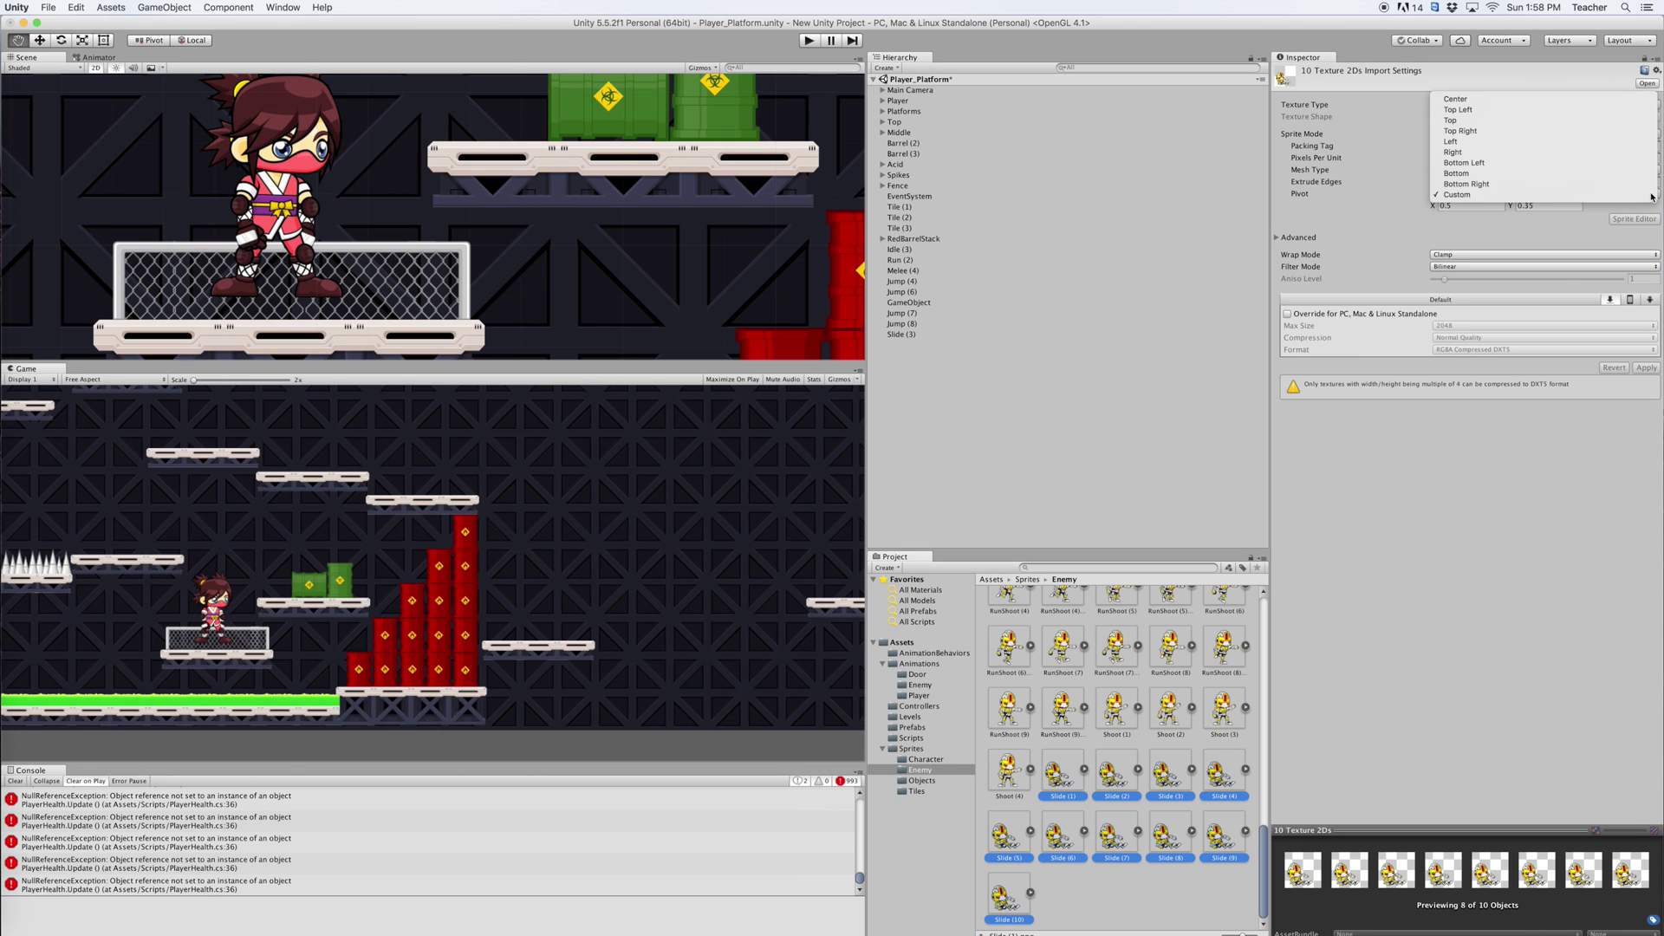
left_click(1490, 99)
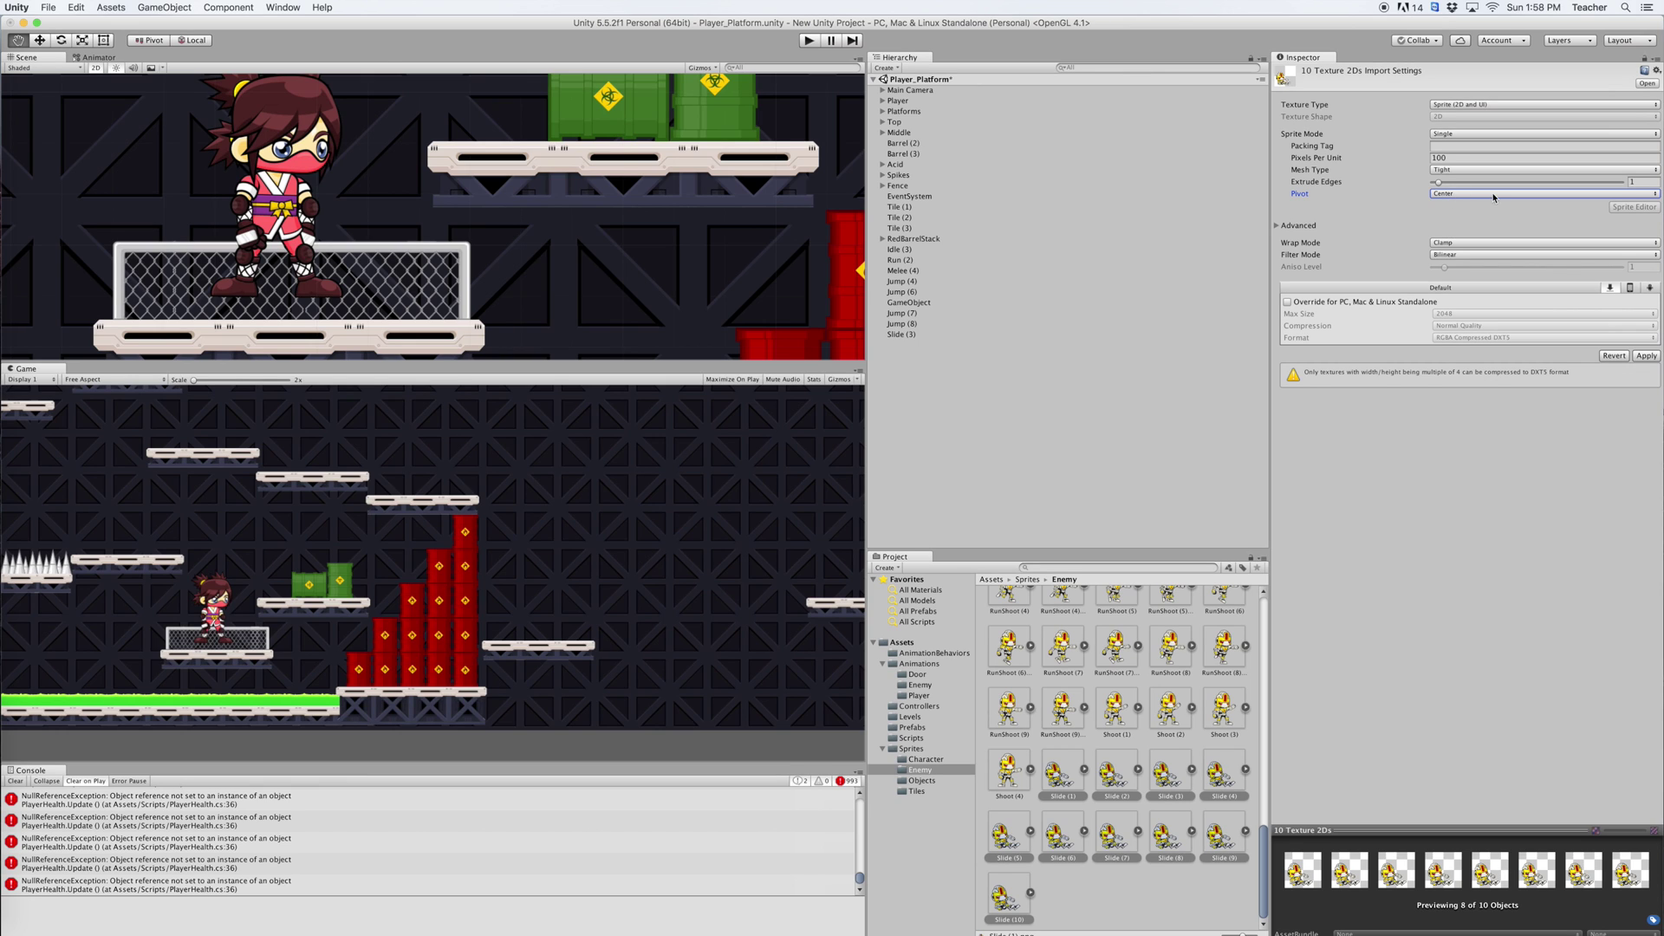
left_click(1653, 196)
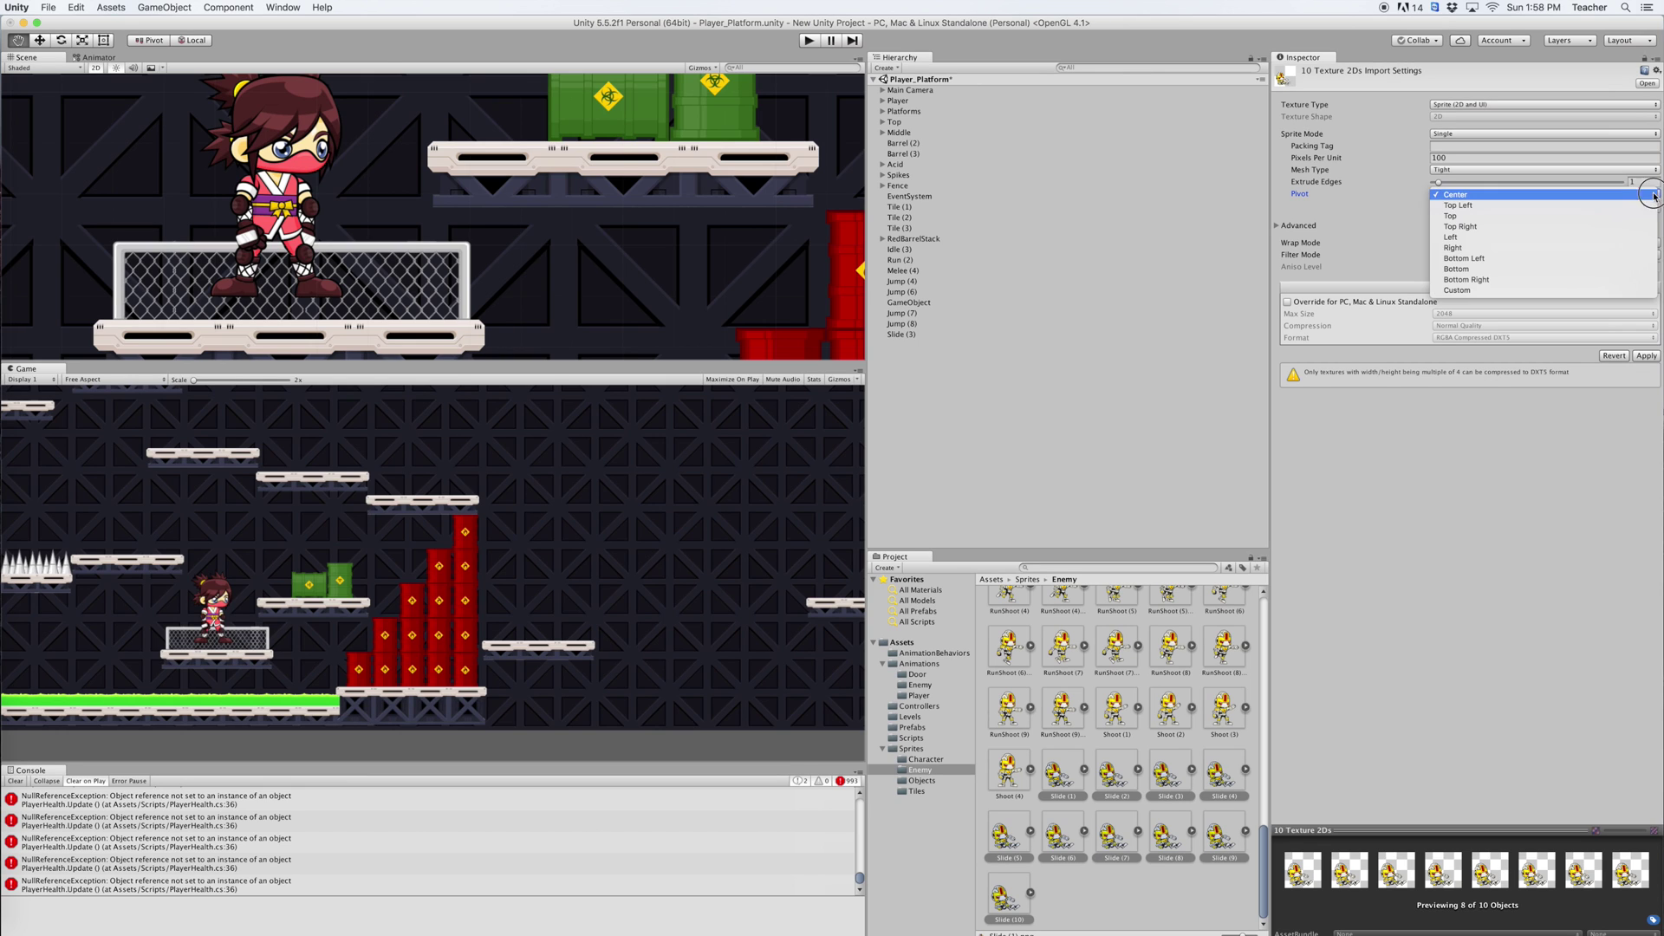
left_click(1464, 290)
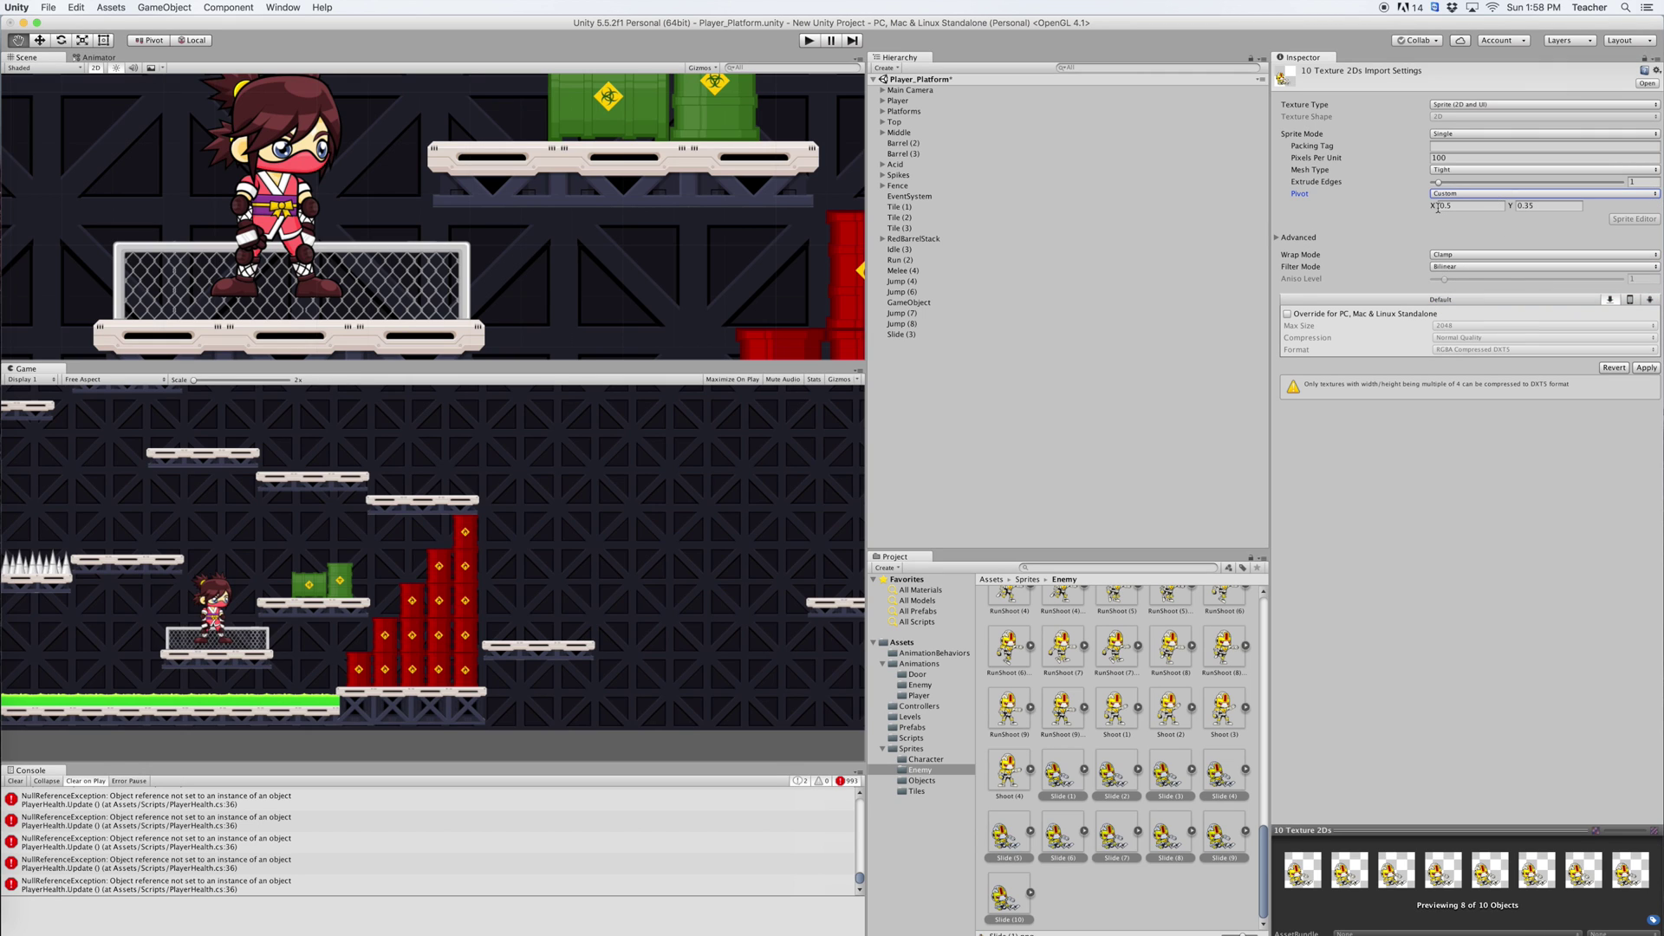
left_click(1510, 208)
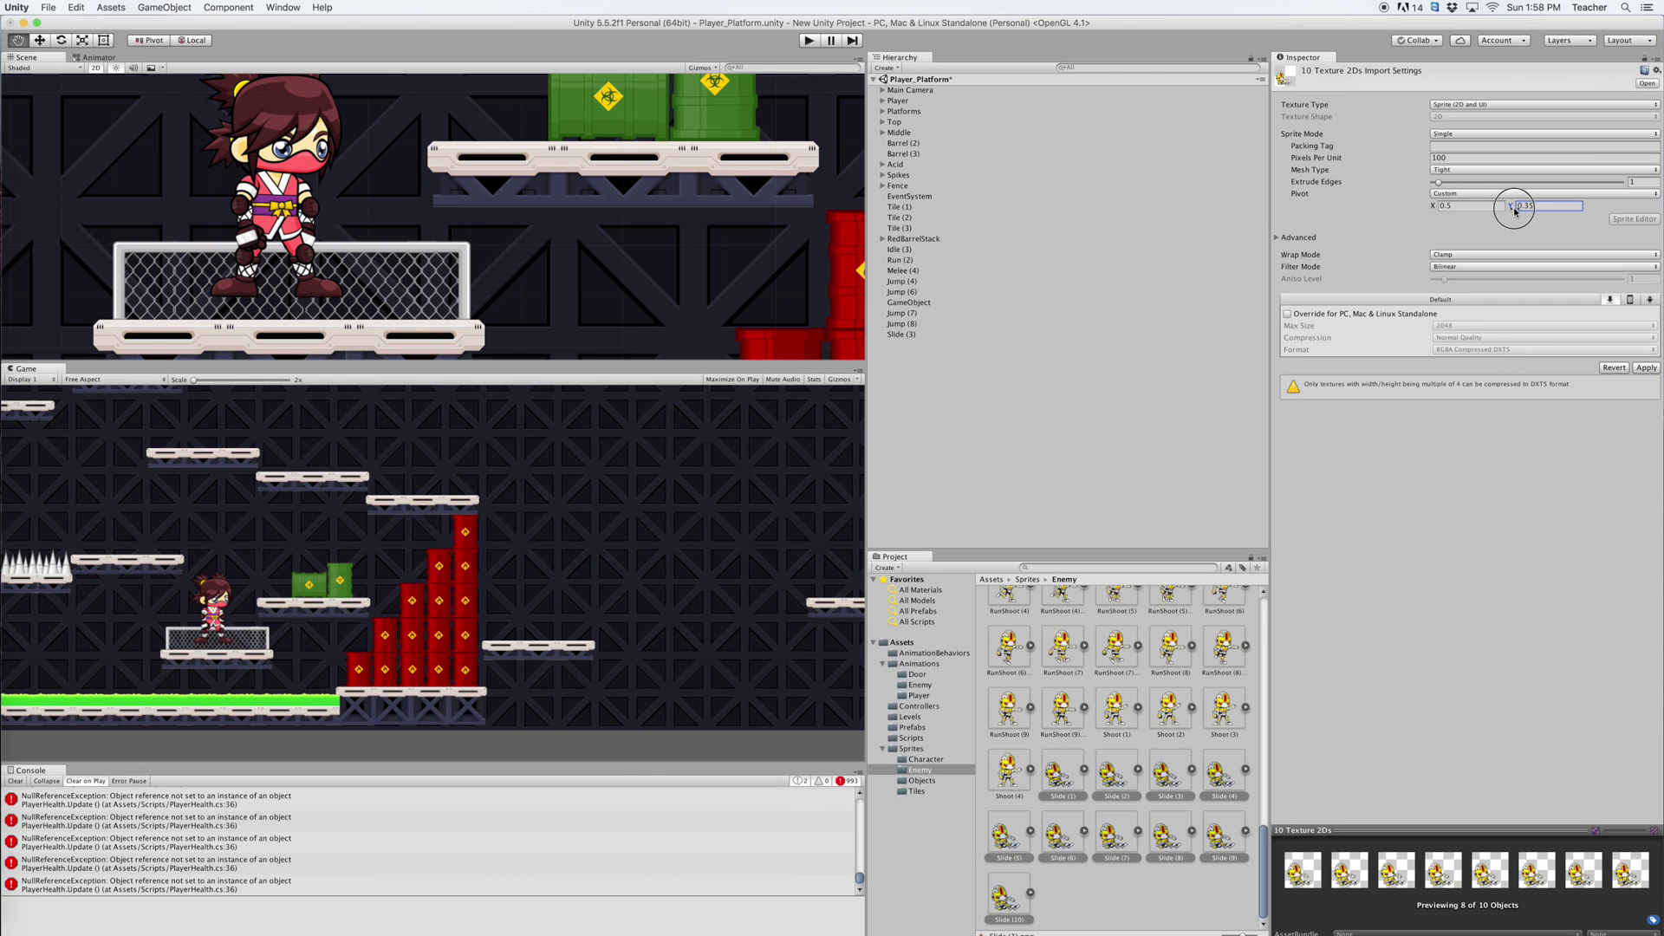
left_click_drag(1513, 210, 1521, 210)
left_click(1646, 368)
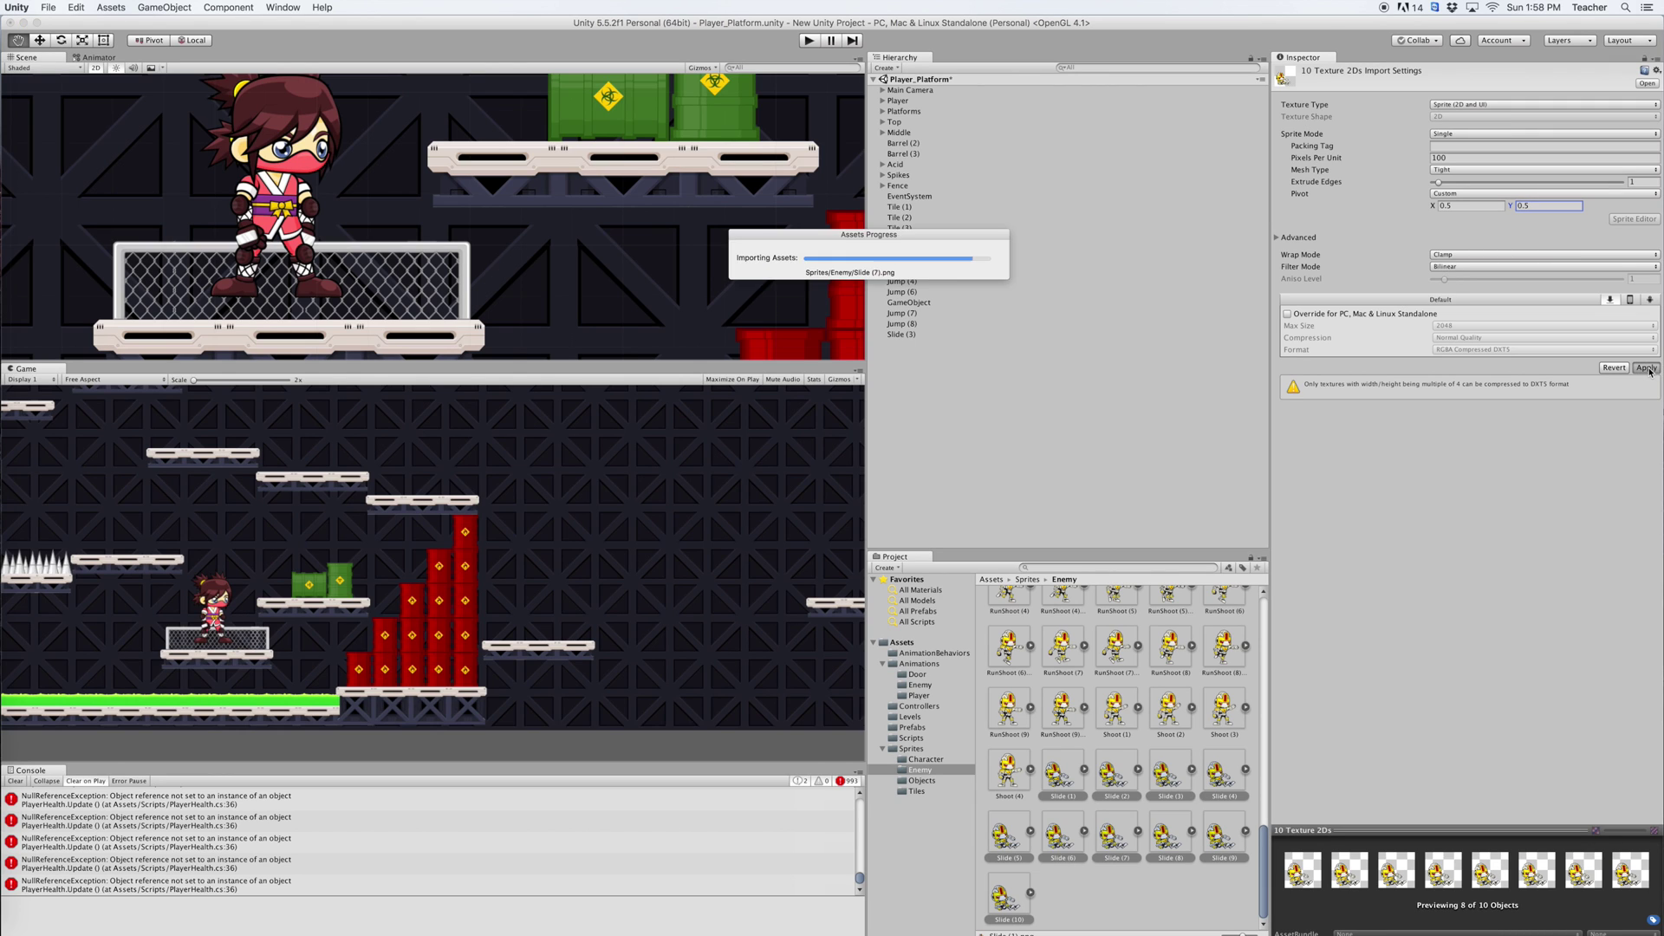
Run a quick test with the re-pivoted sprites, sliding the robot right and left, then stop
left_click(808, 40)
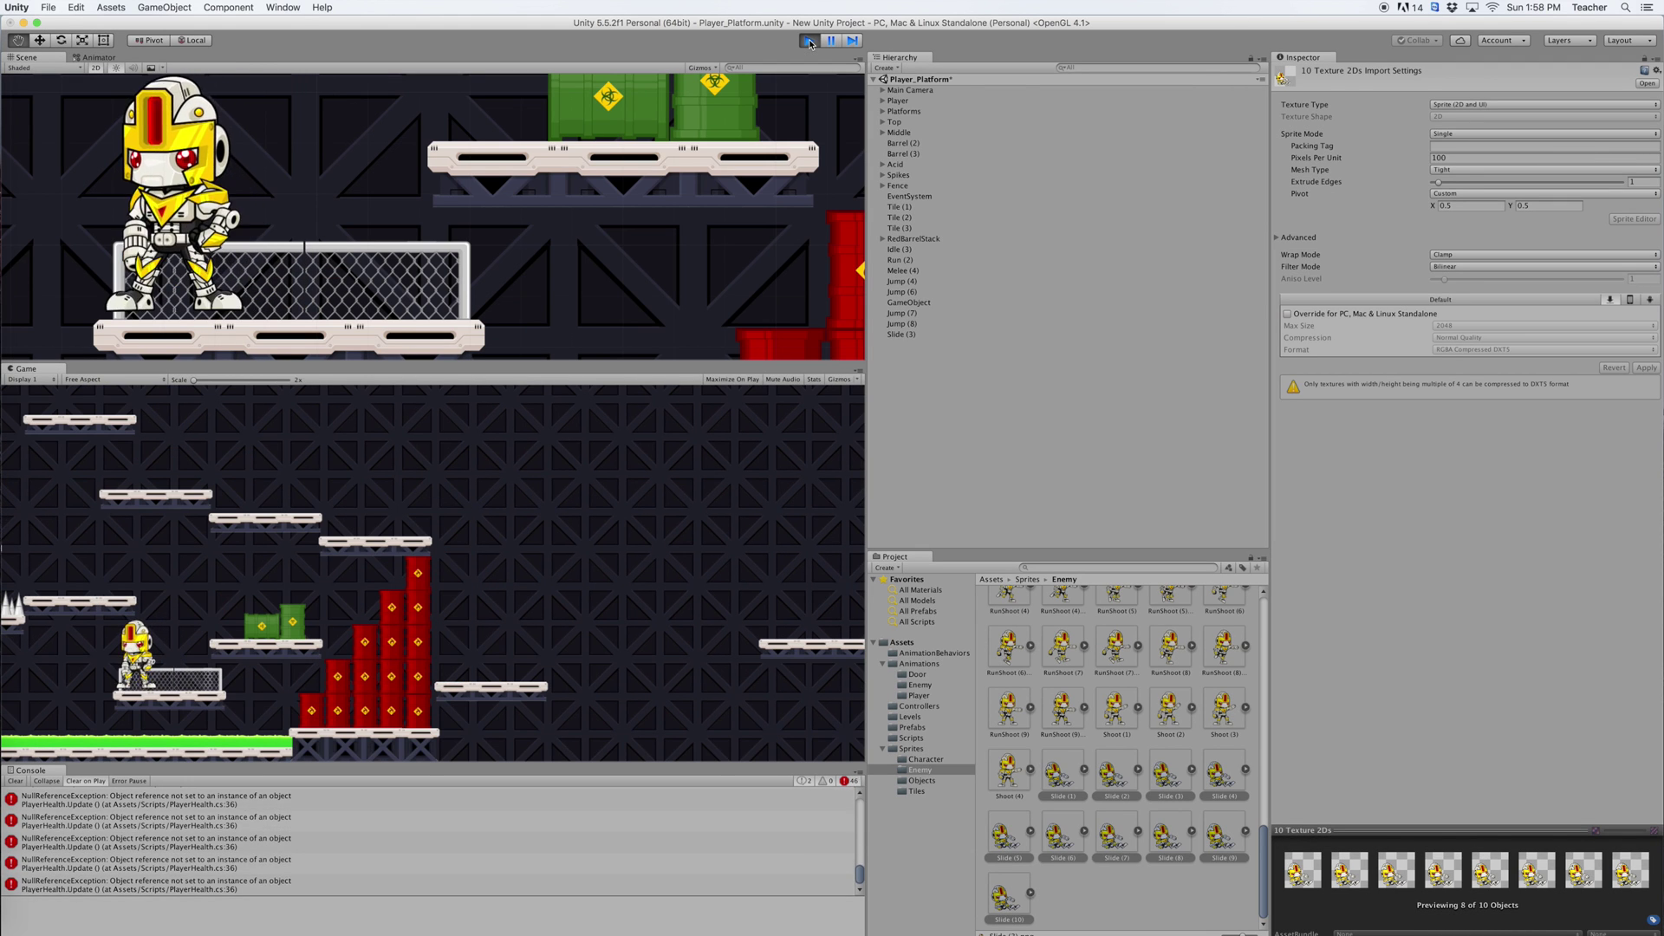
key("Right")
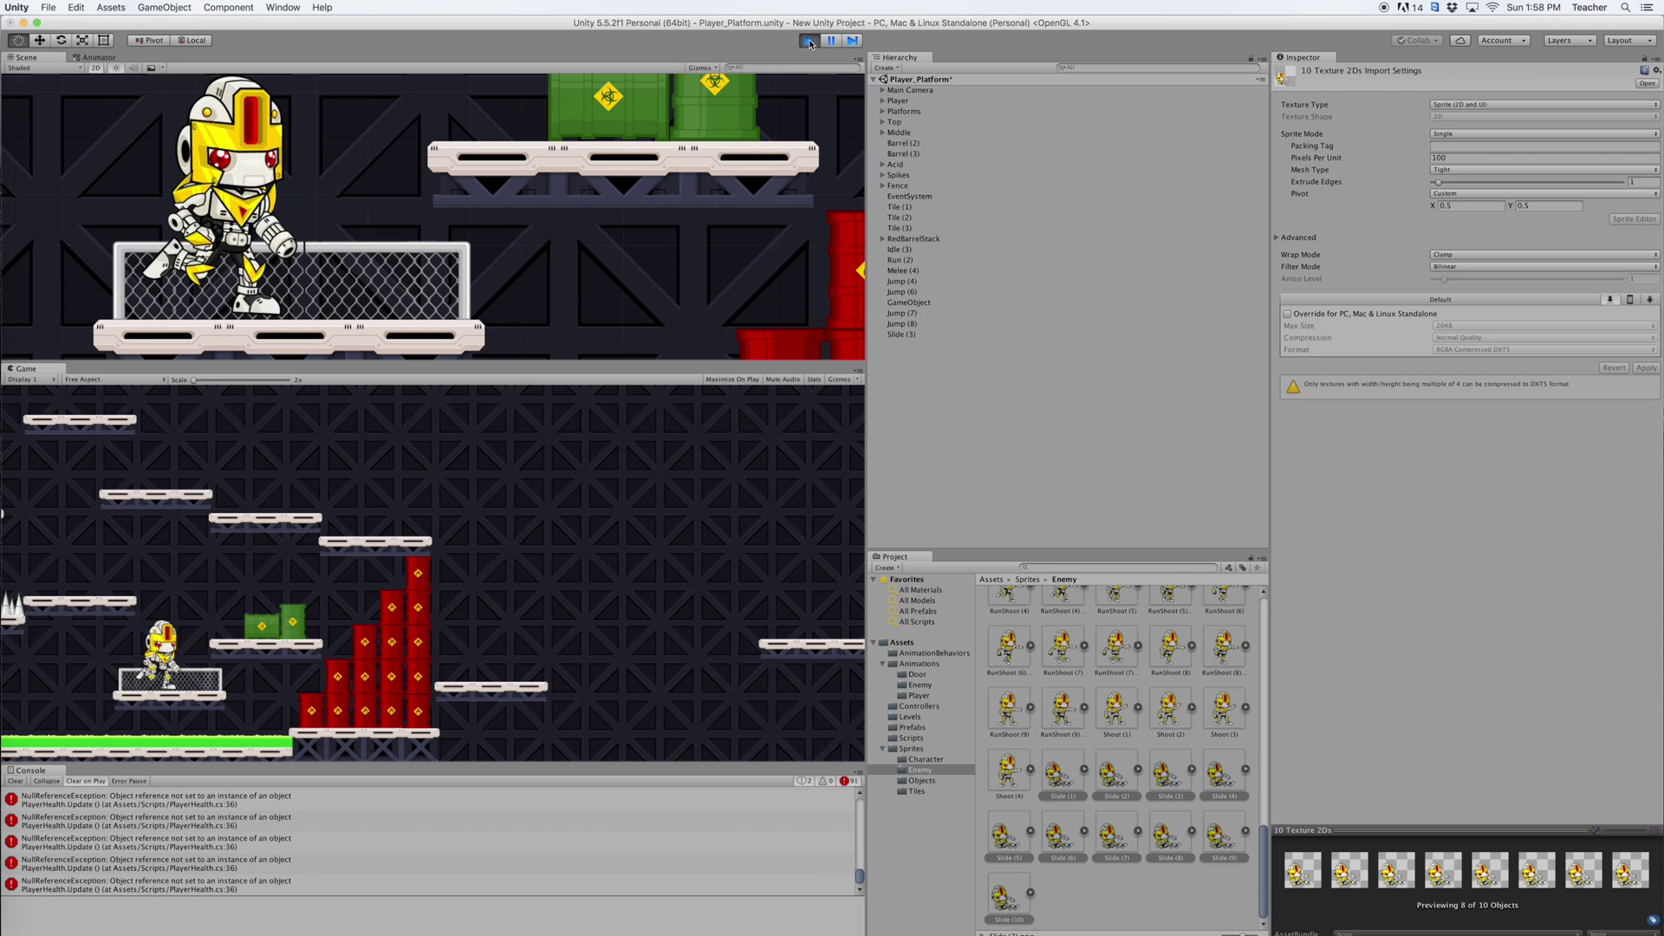
key("Left")
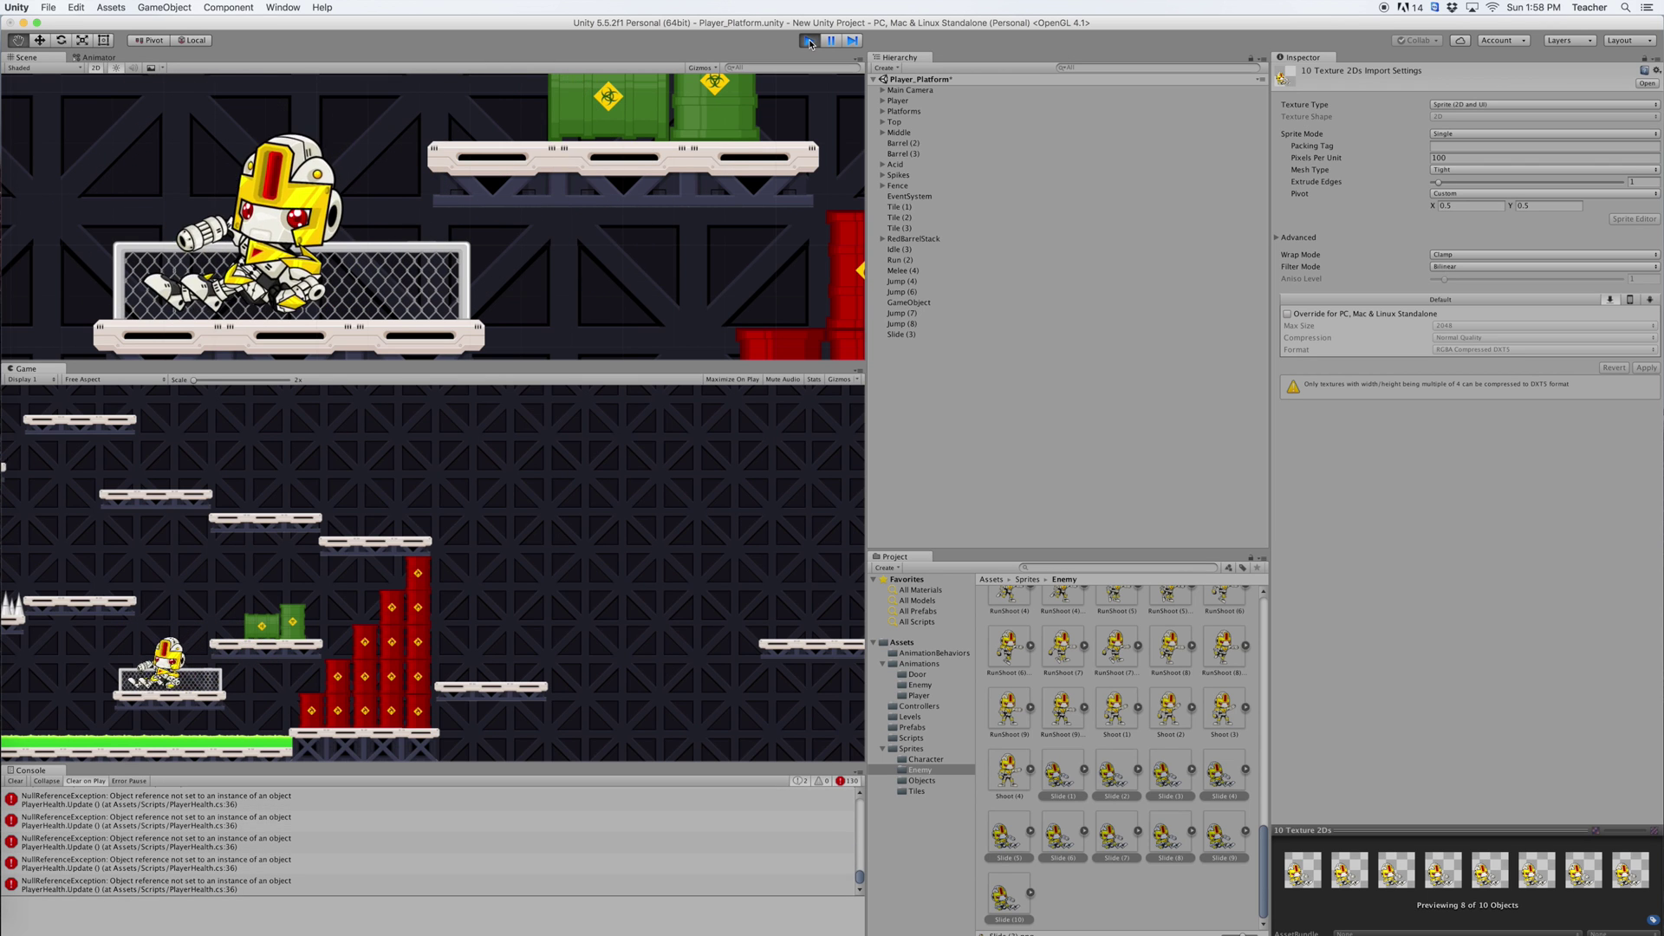
key("Right")
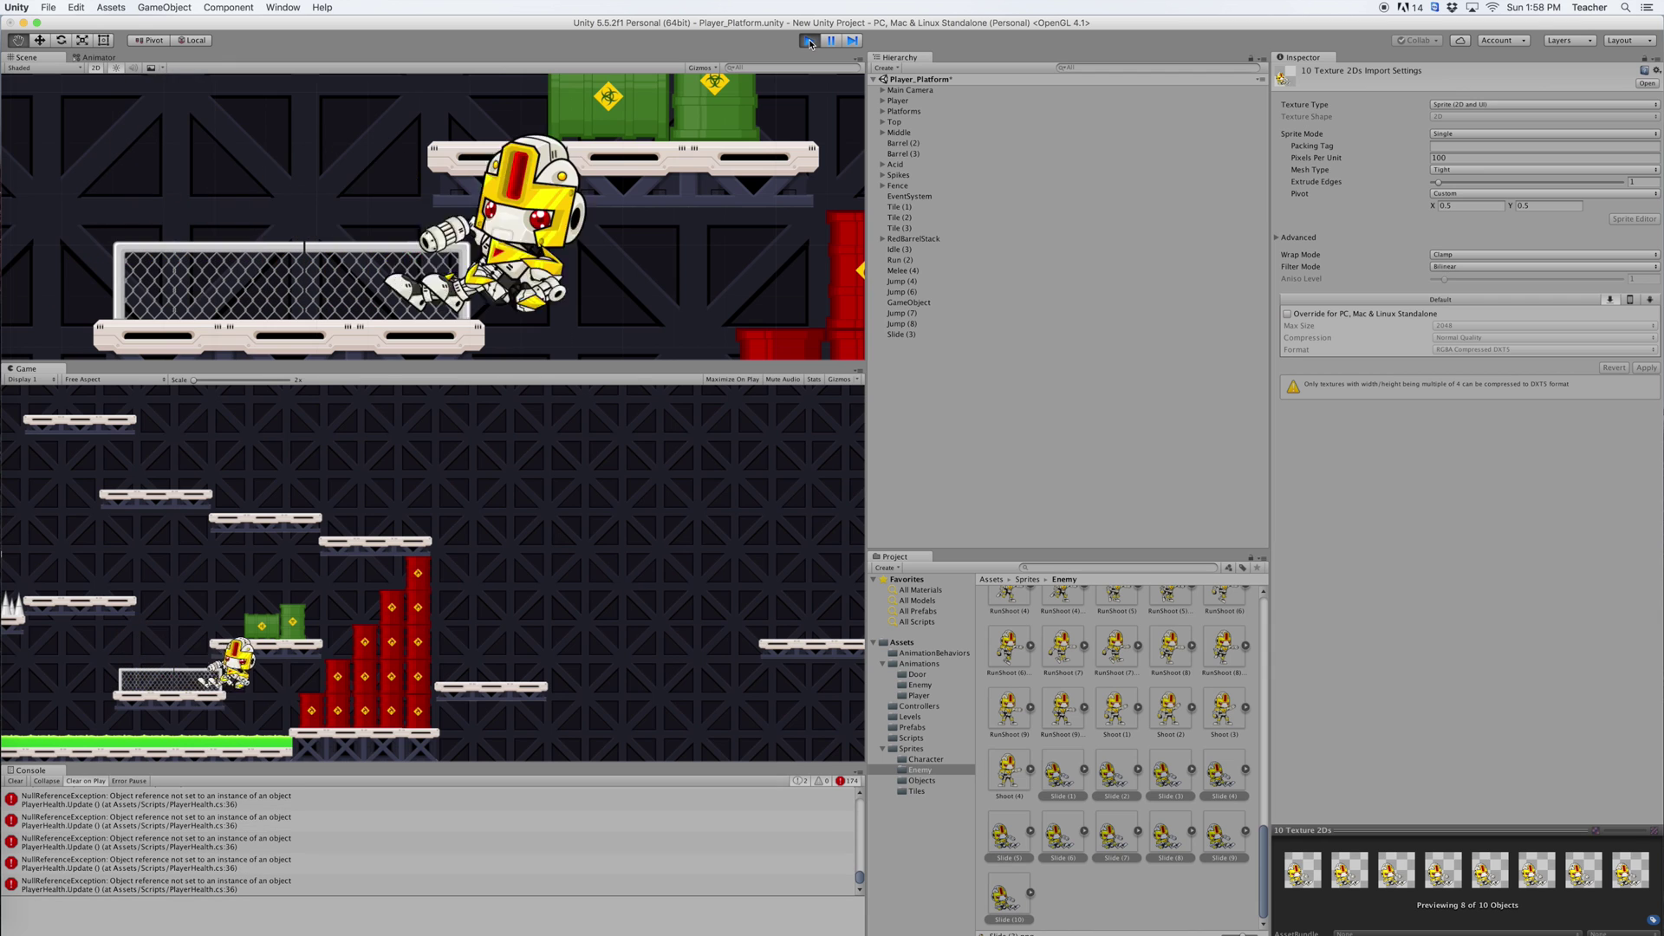
left_click(809, 40)
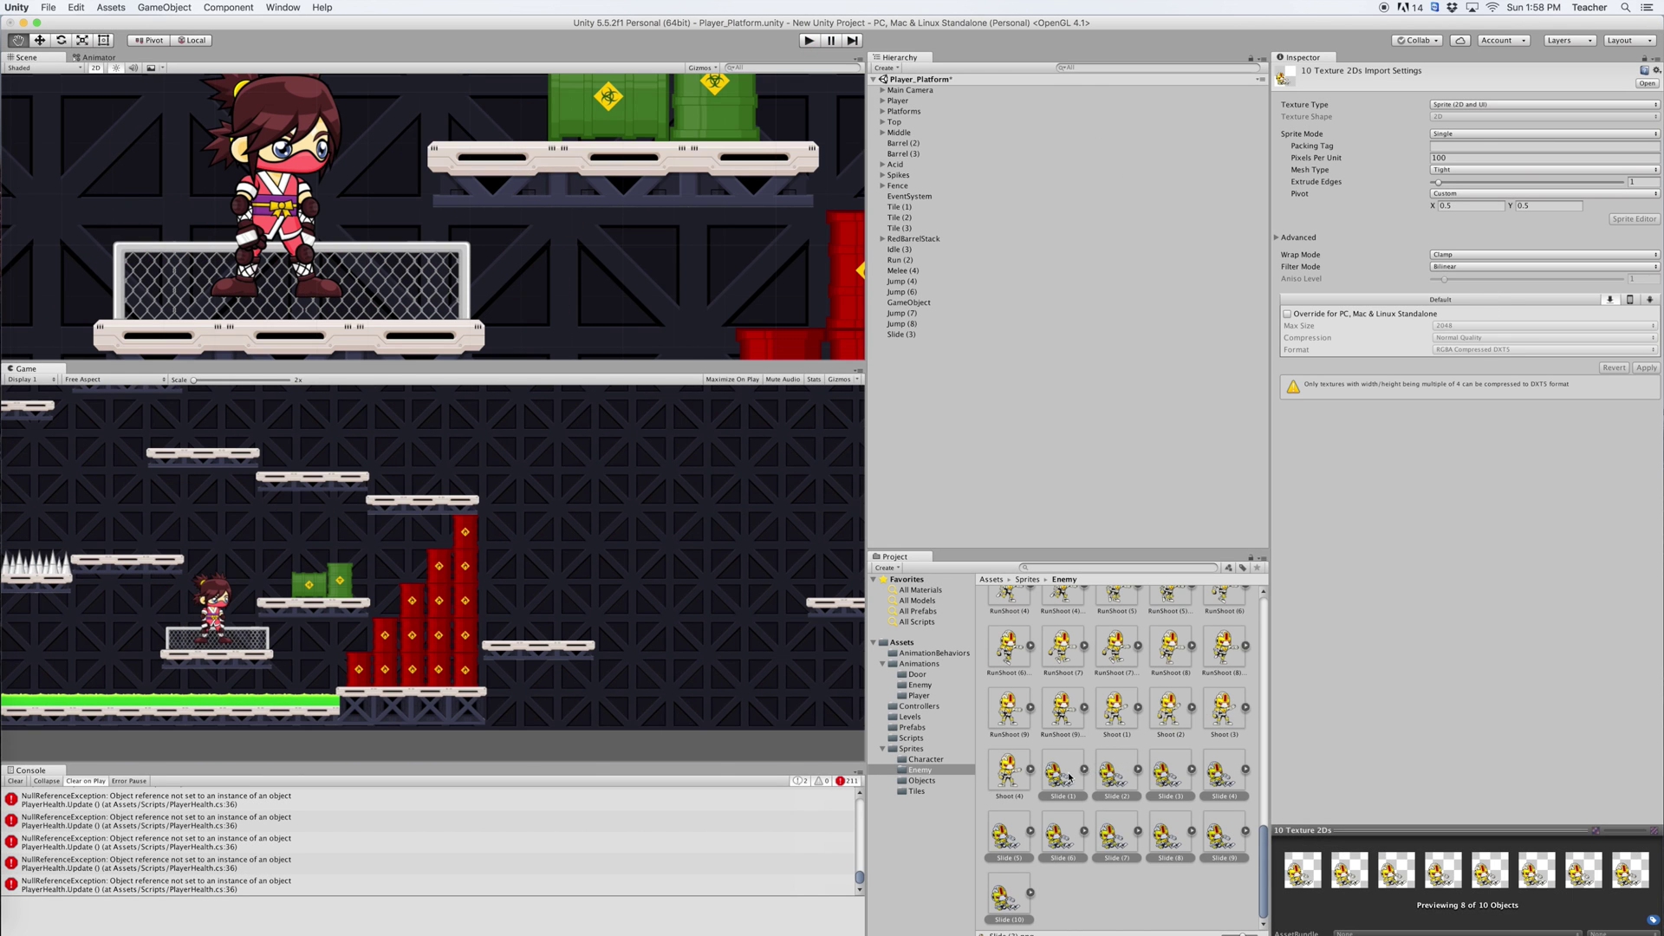
Change the Slide sprites' pivot Y to 0.55, apply it, and start a test run
left_click(1527, 206)
key("BackSpace")
left_click(1646, 368)
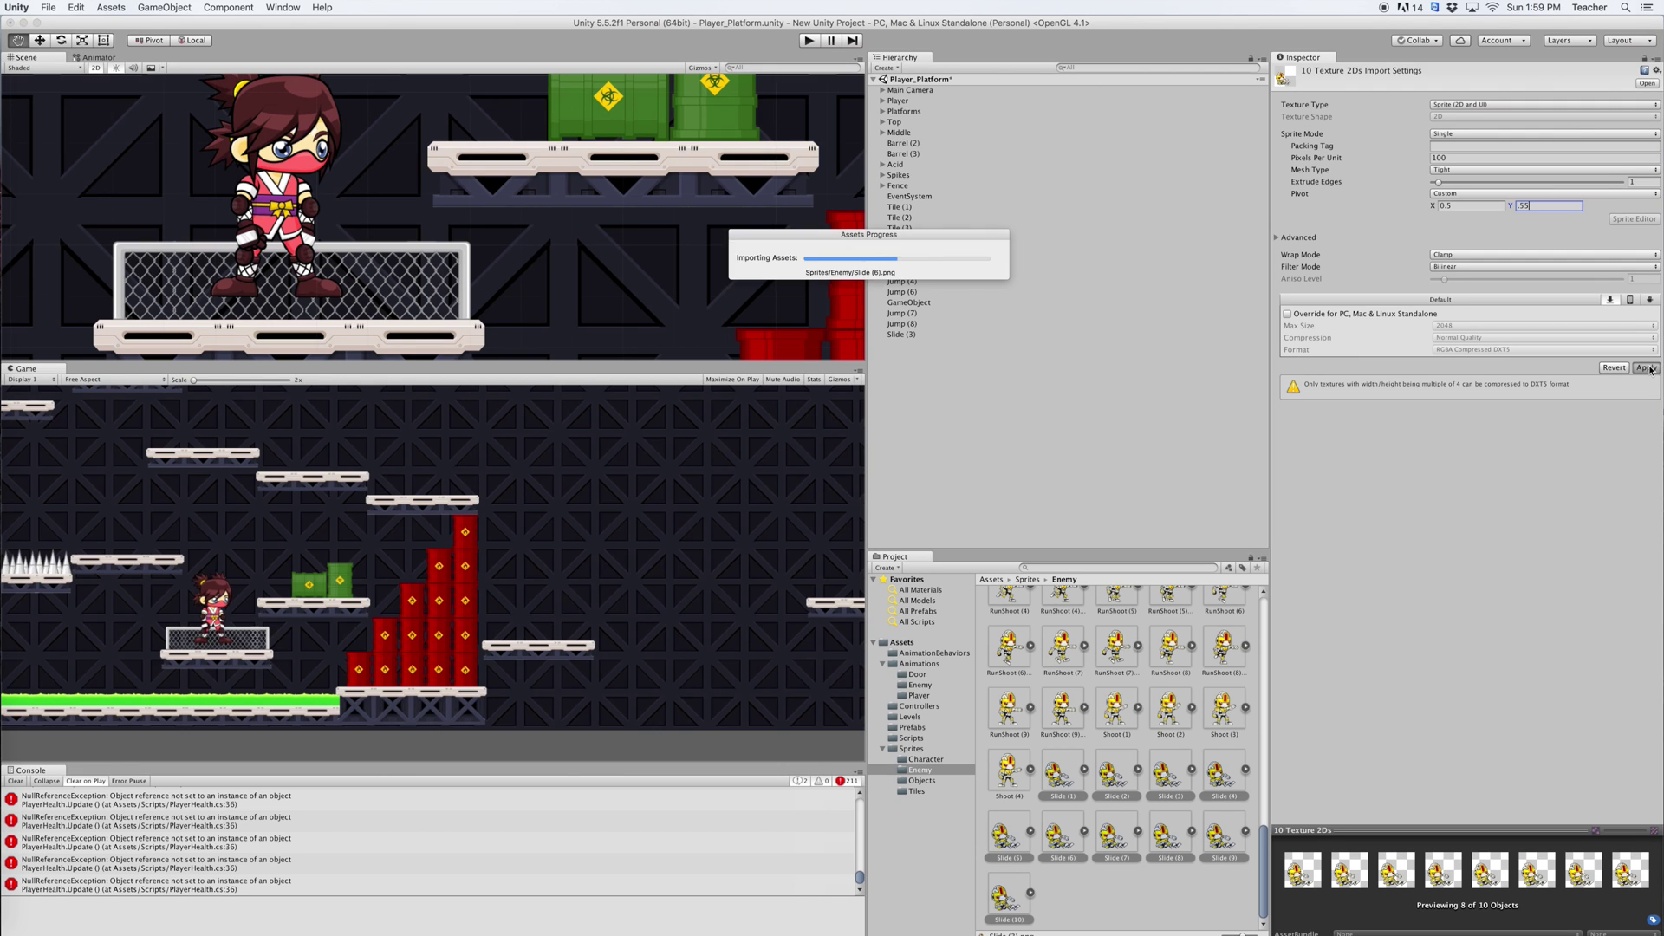
left_click(808, 40)
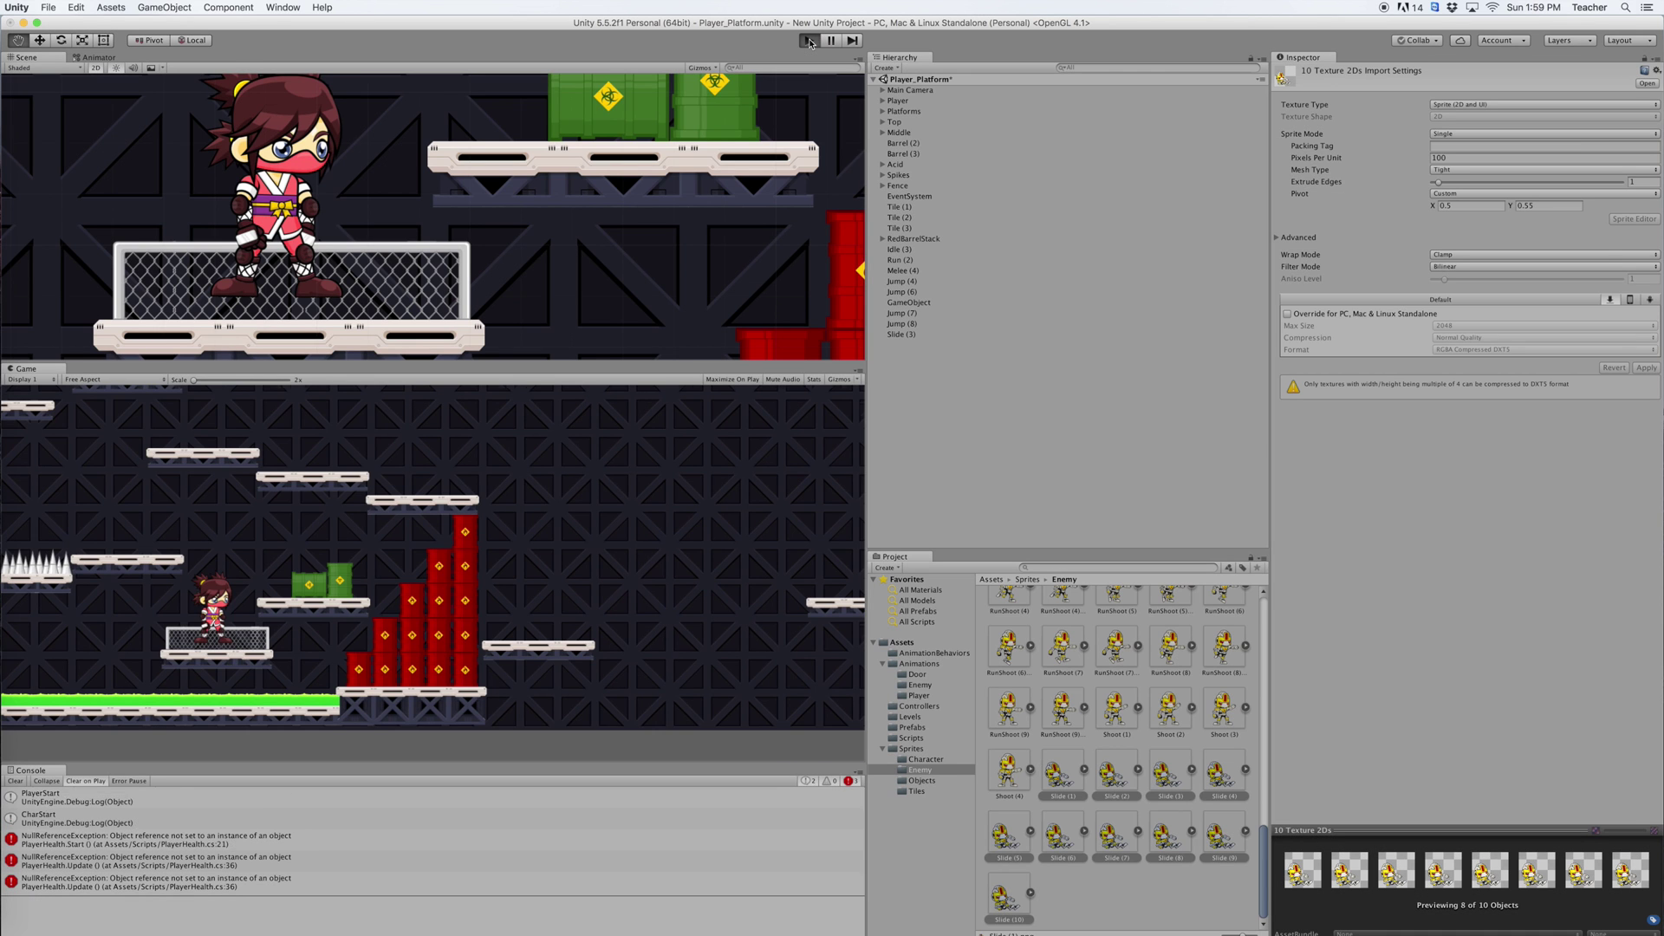
key("Left")
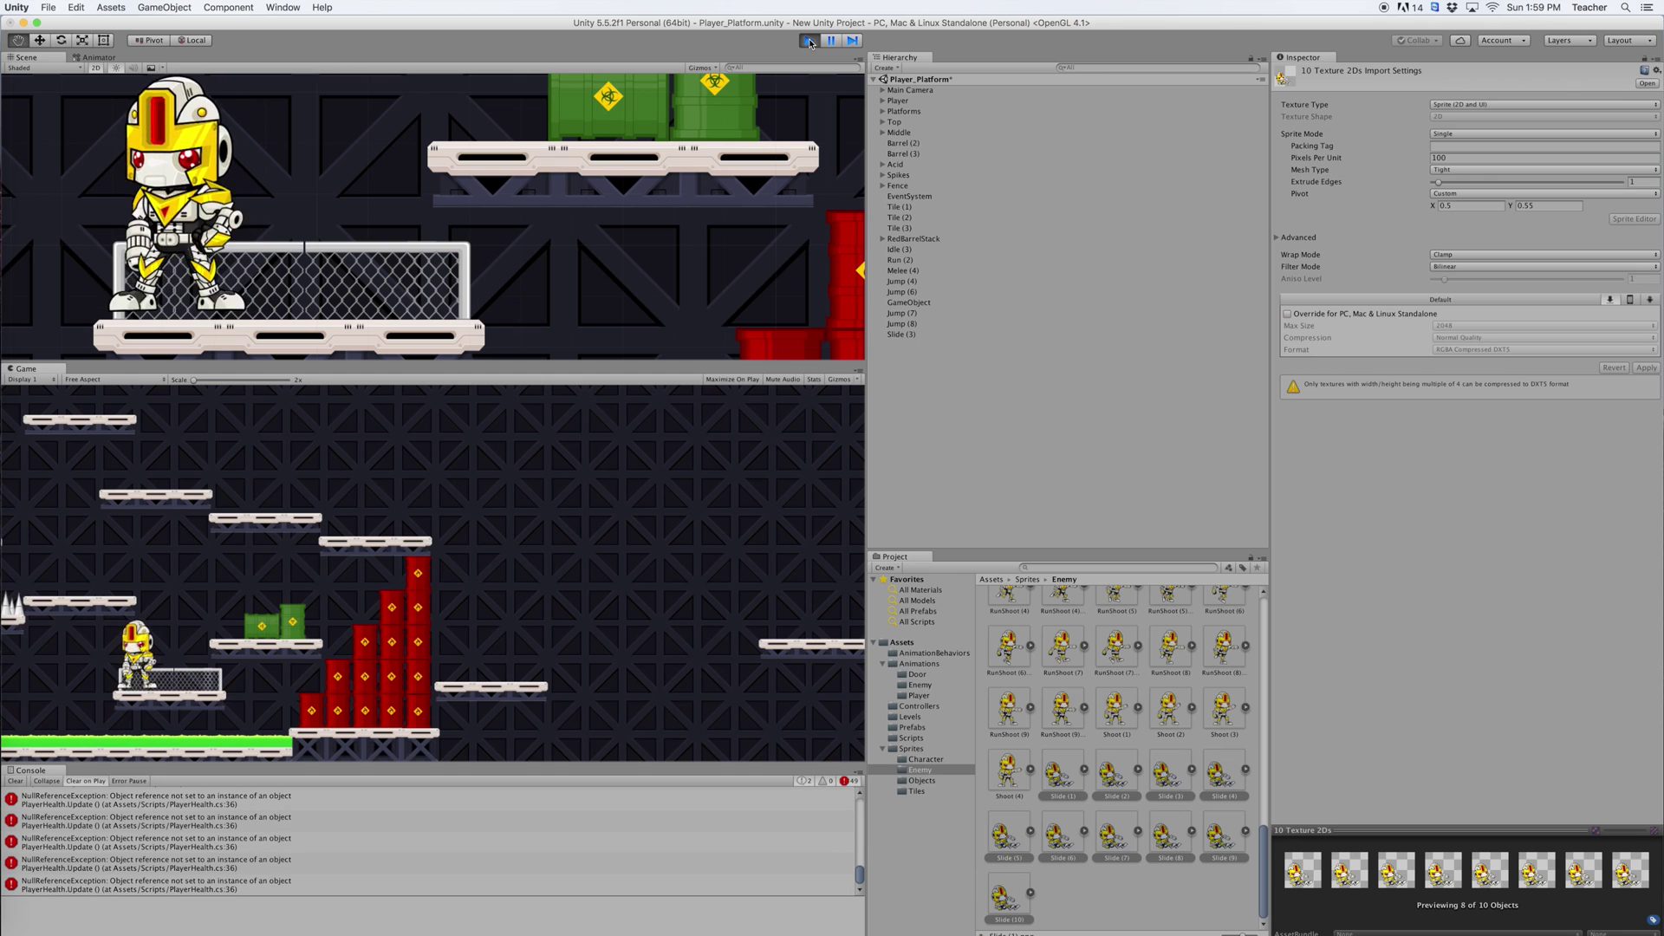
key("Right")
key("Left")
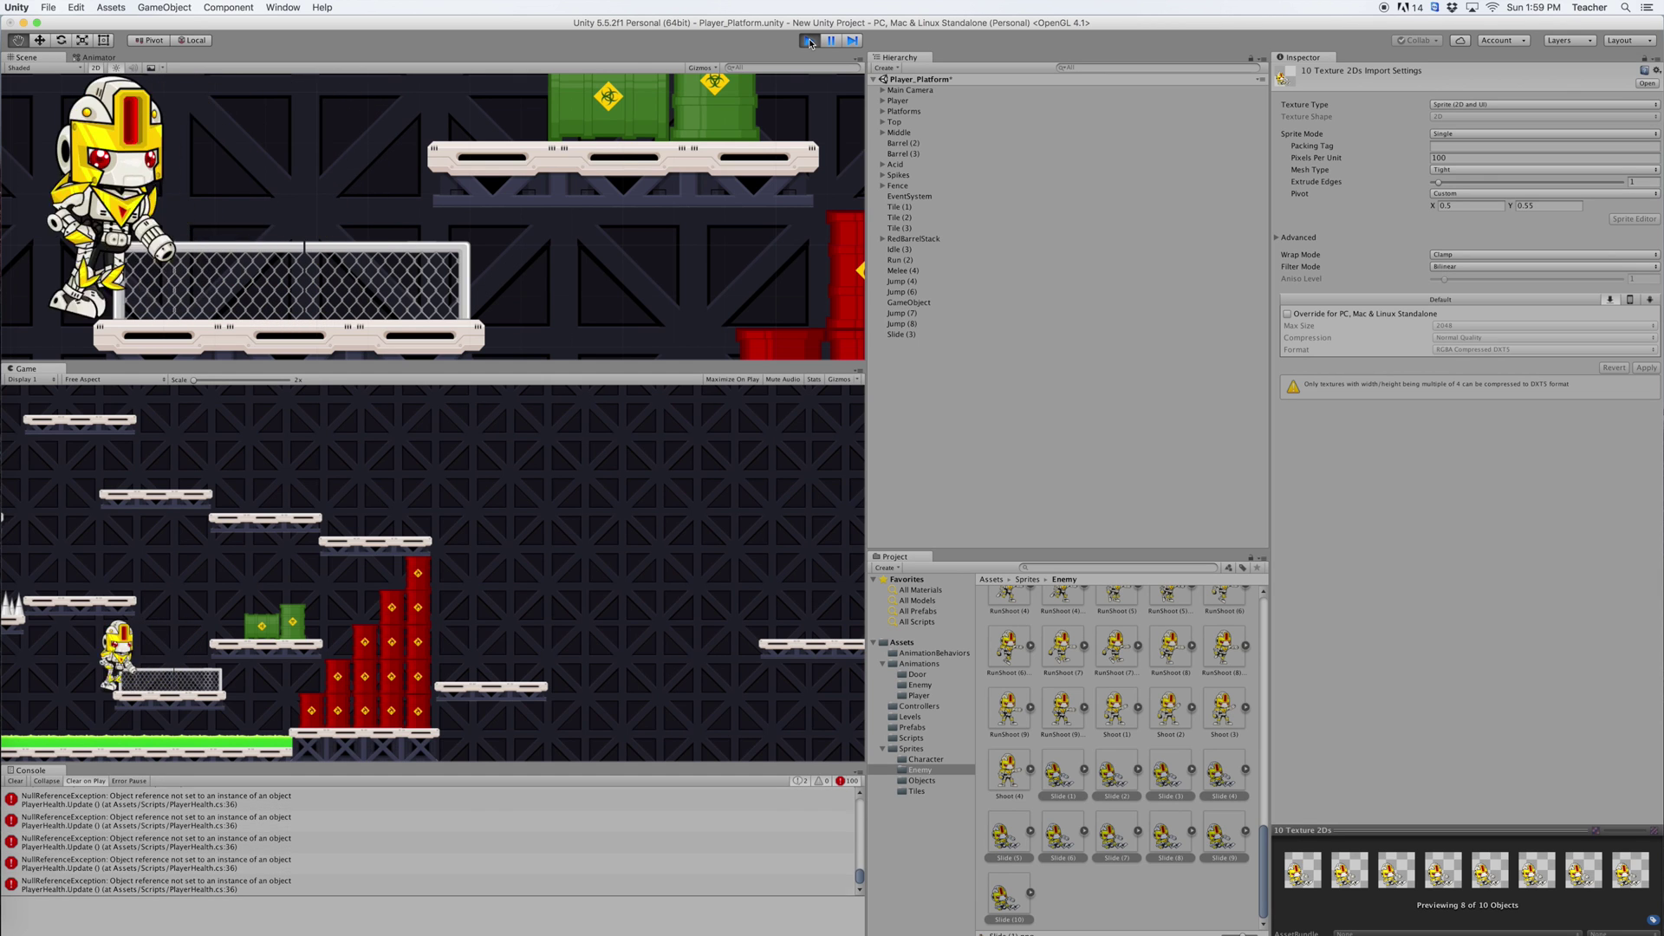
key("Right")
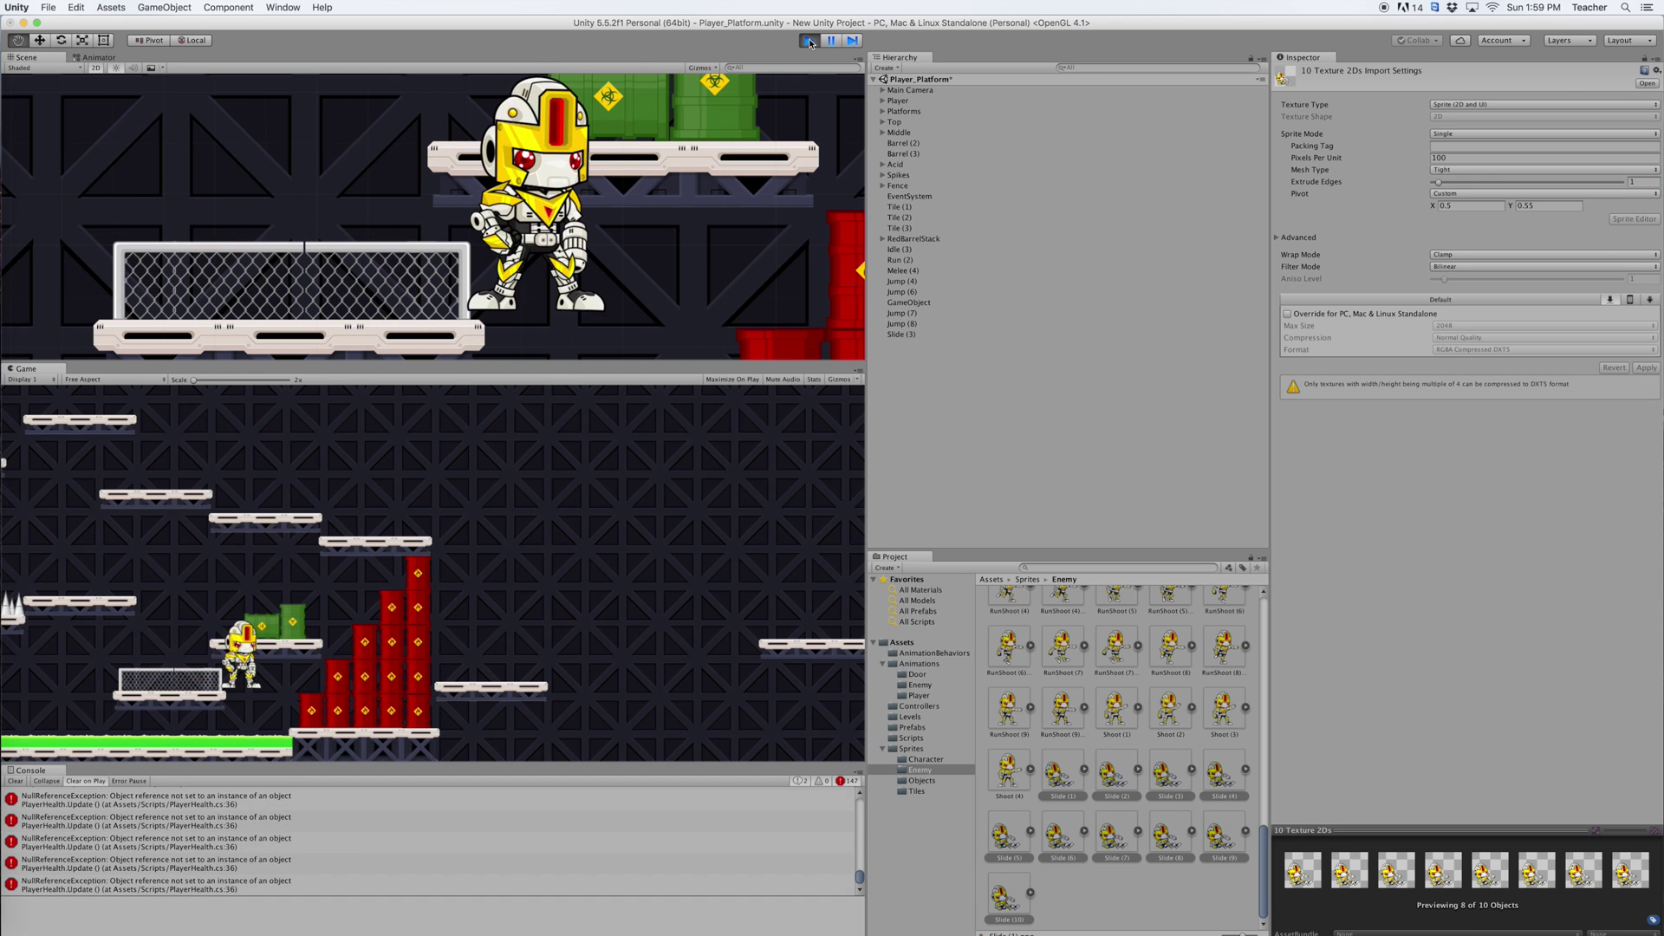
key("Left")
key("Left")
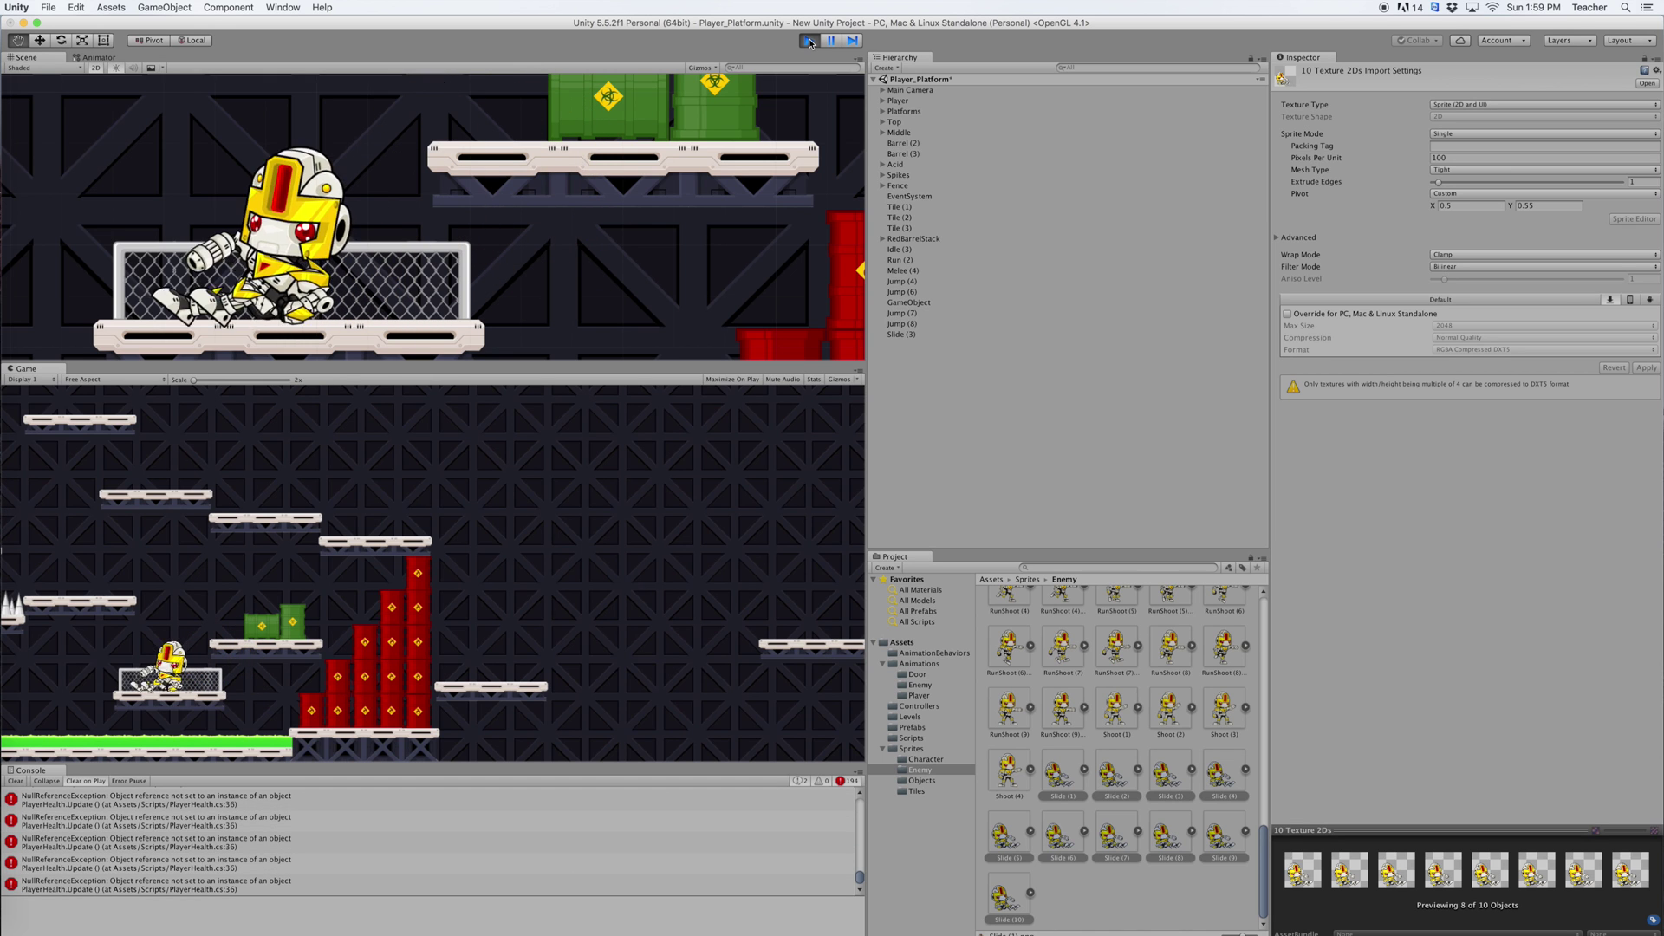
key("Right")
key("Left")
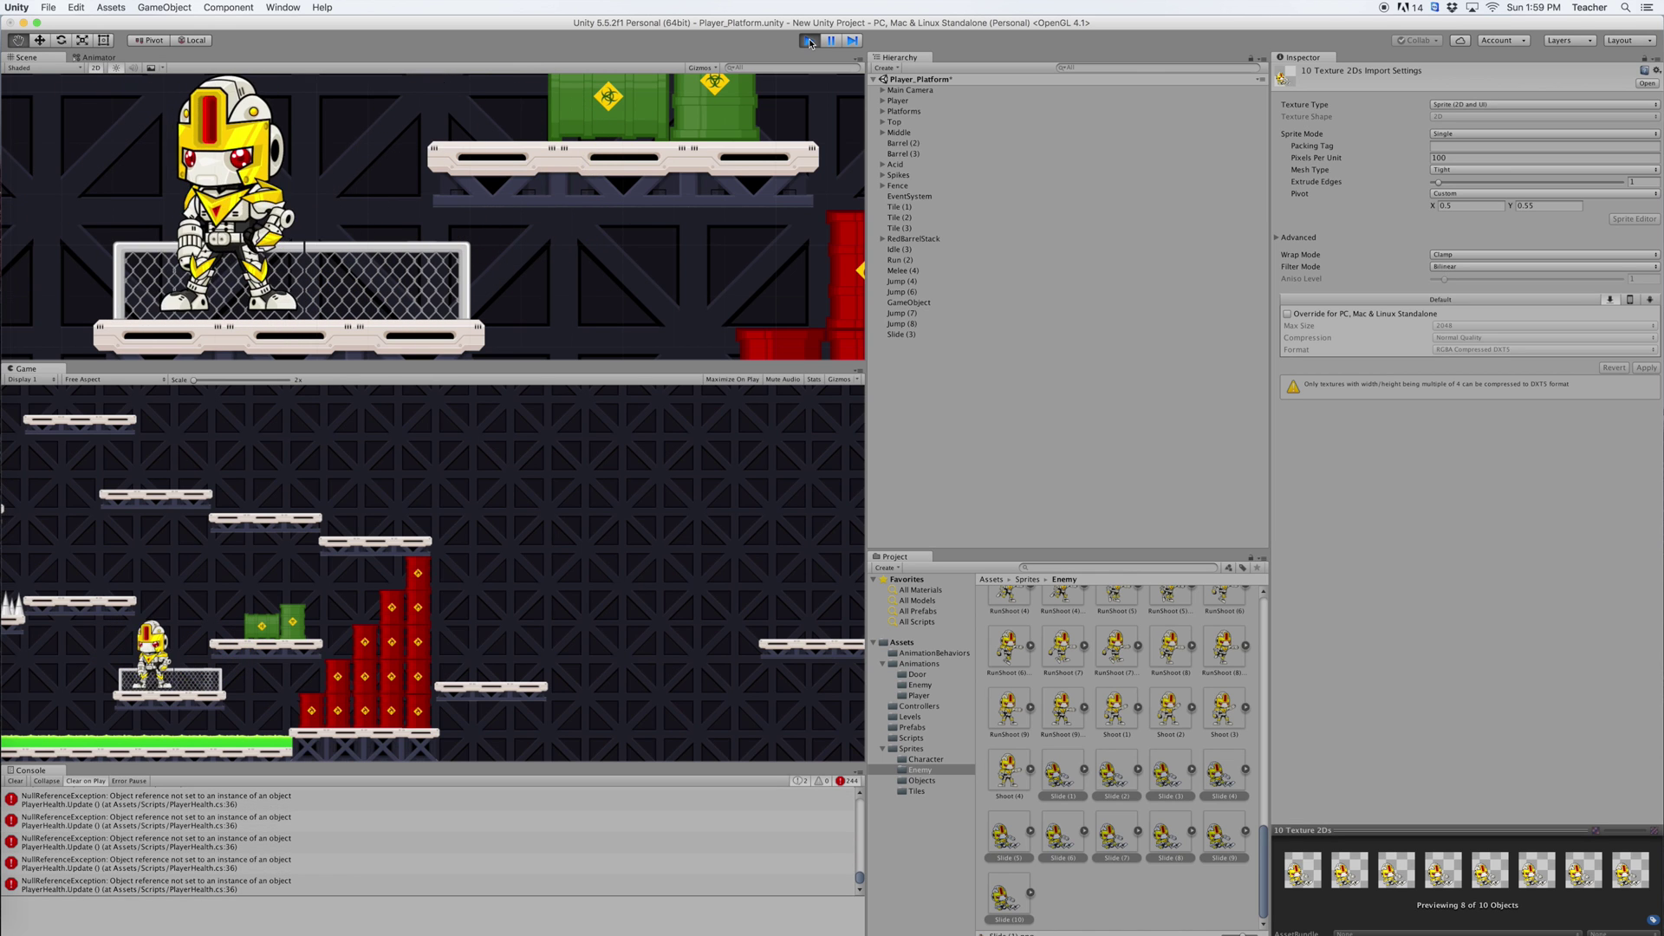
key("Right")
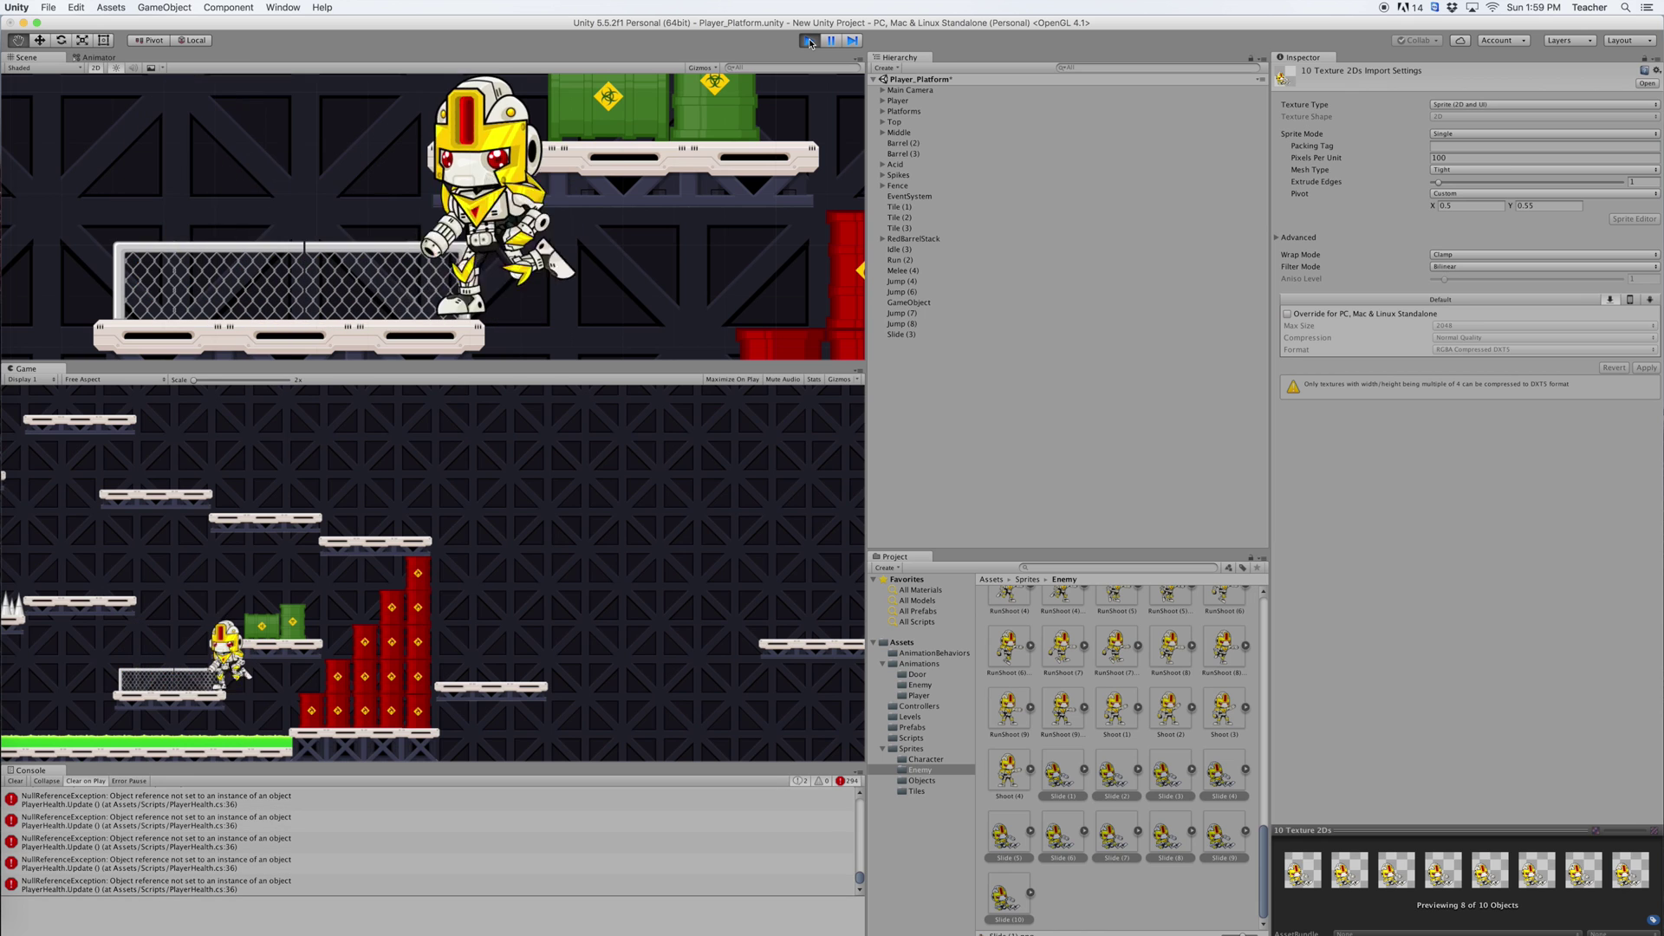
key("Left")
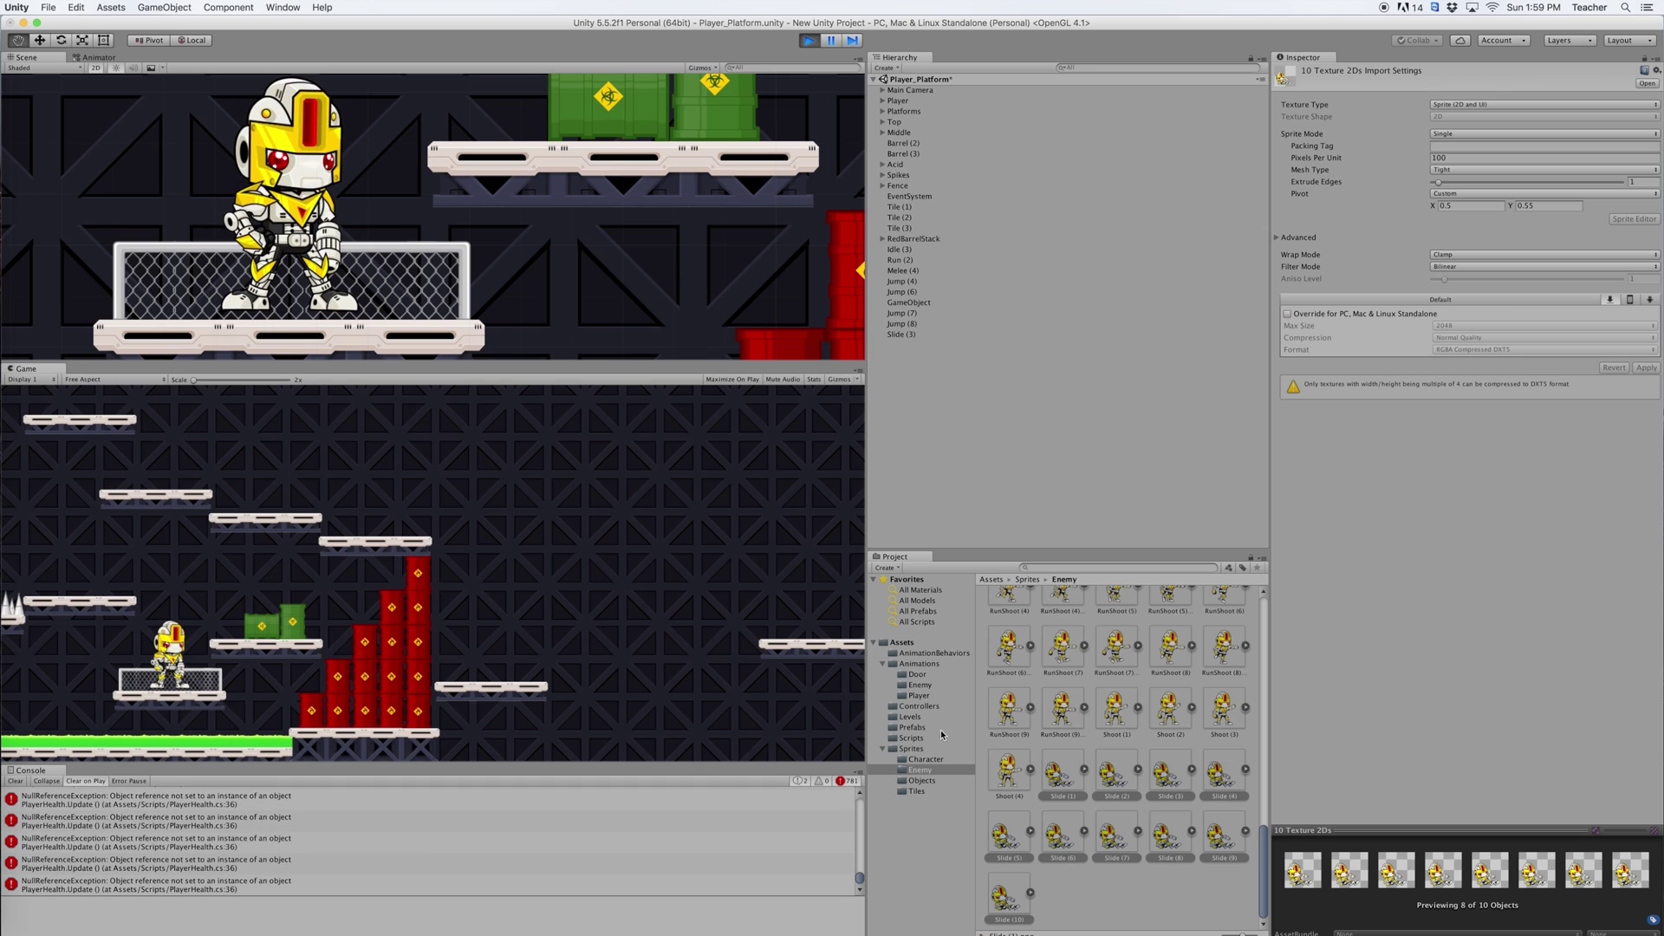
Select only Slide (2), (4), (6), (8) and (10) in the Project window
left_click(1120, 779)
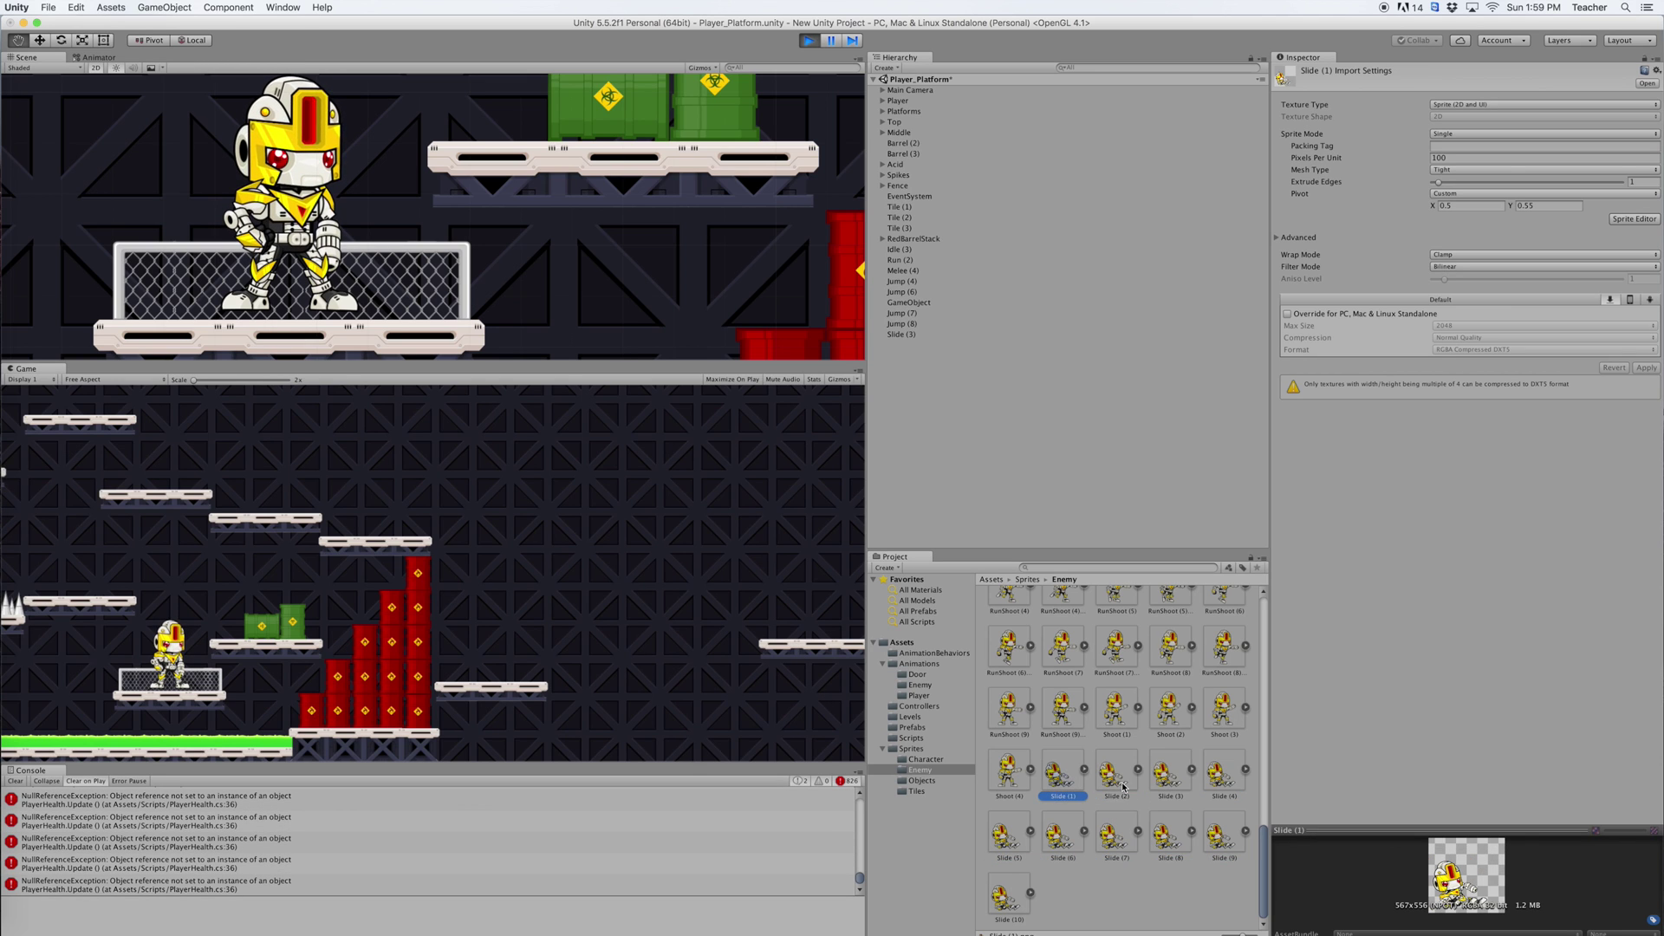
left_click(1223, 774, "super")
left_click(1062, 835, "super")
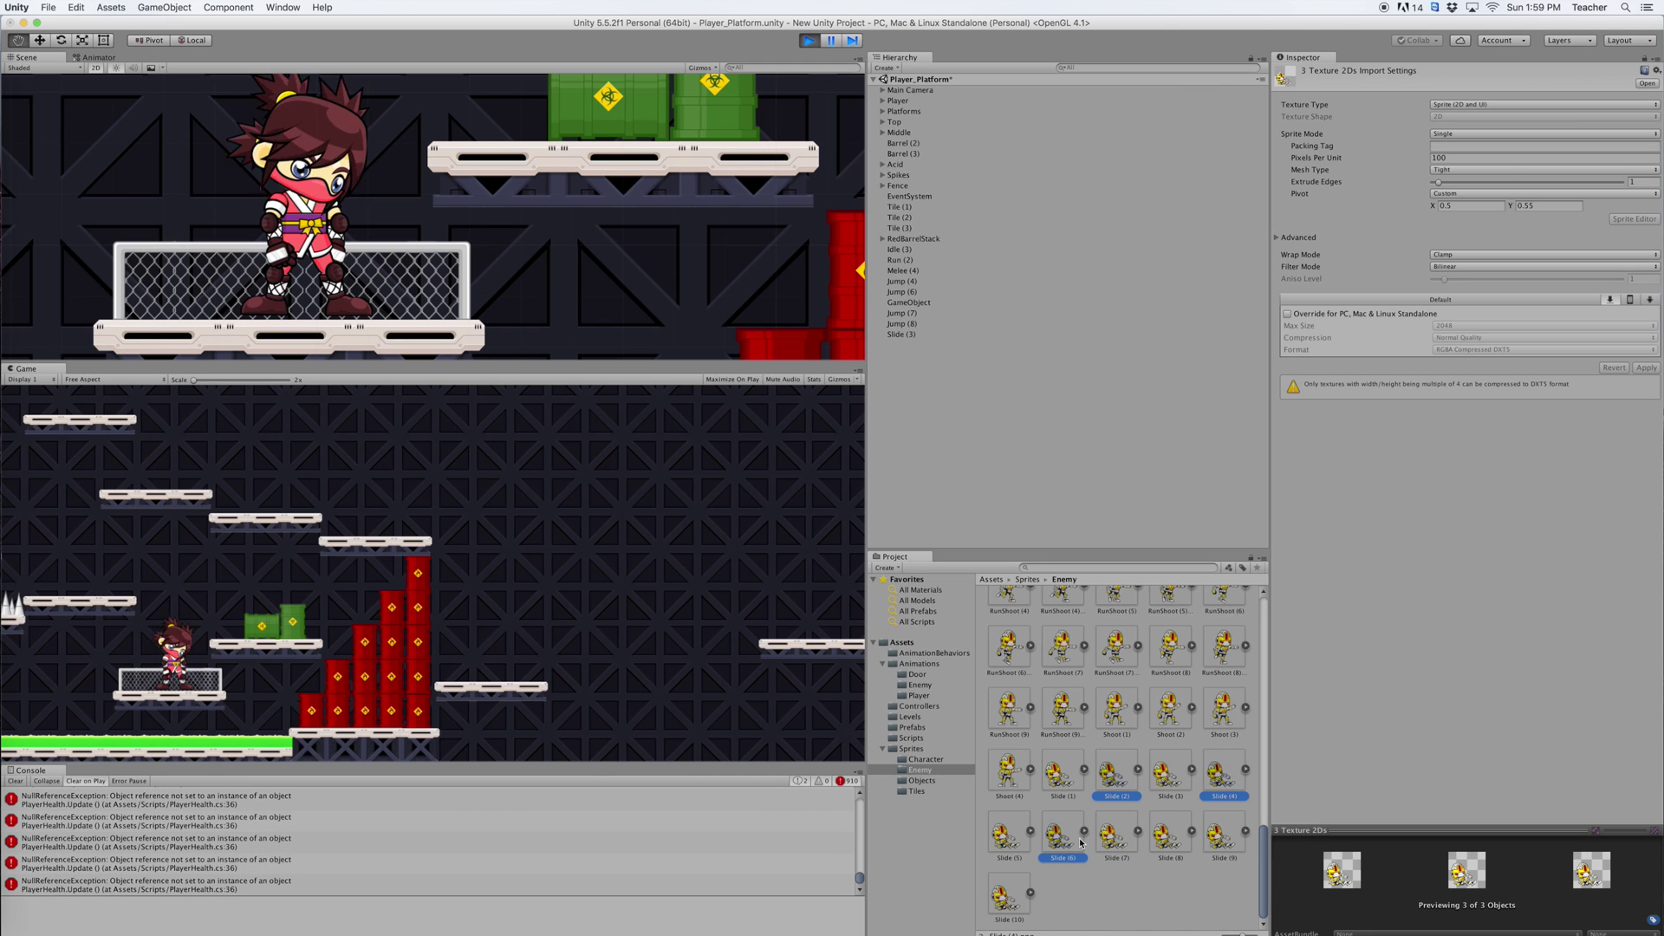
left_click(1165, 836, "super")
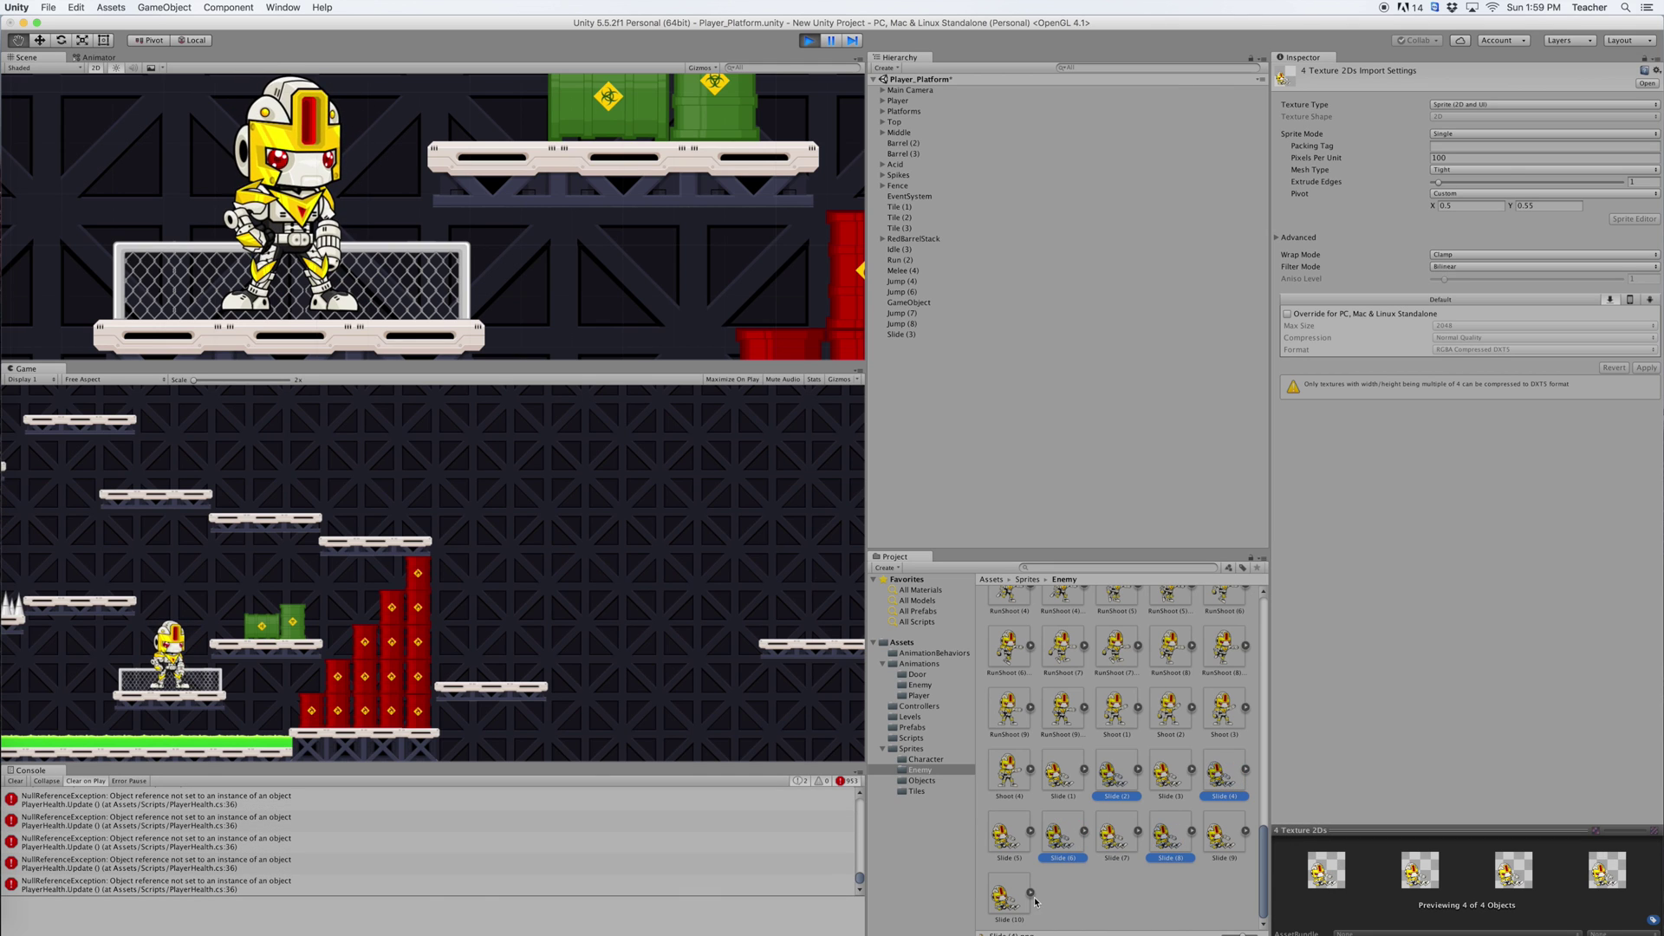
left_click(1005, 896, "super")
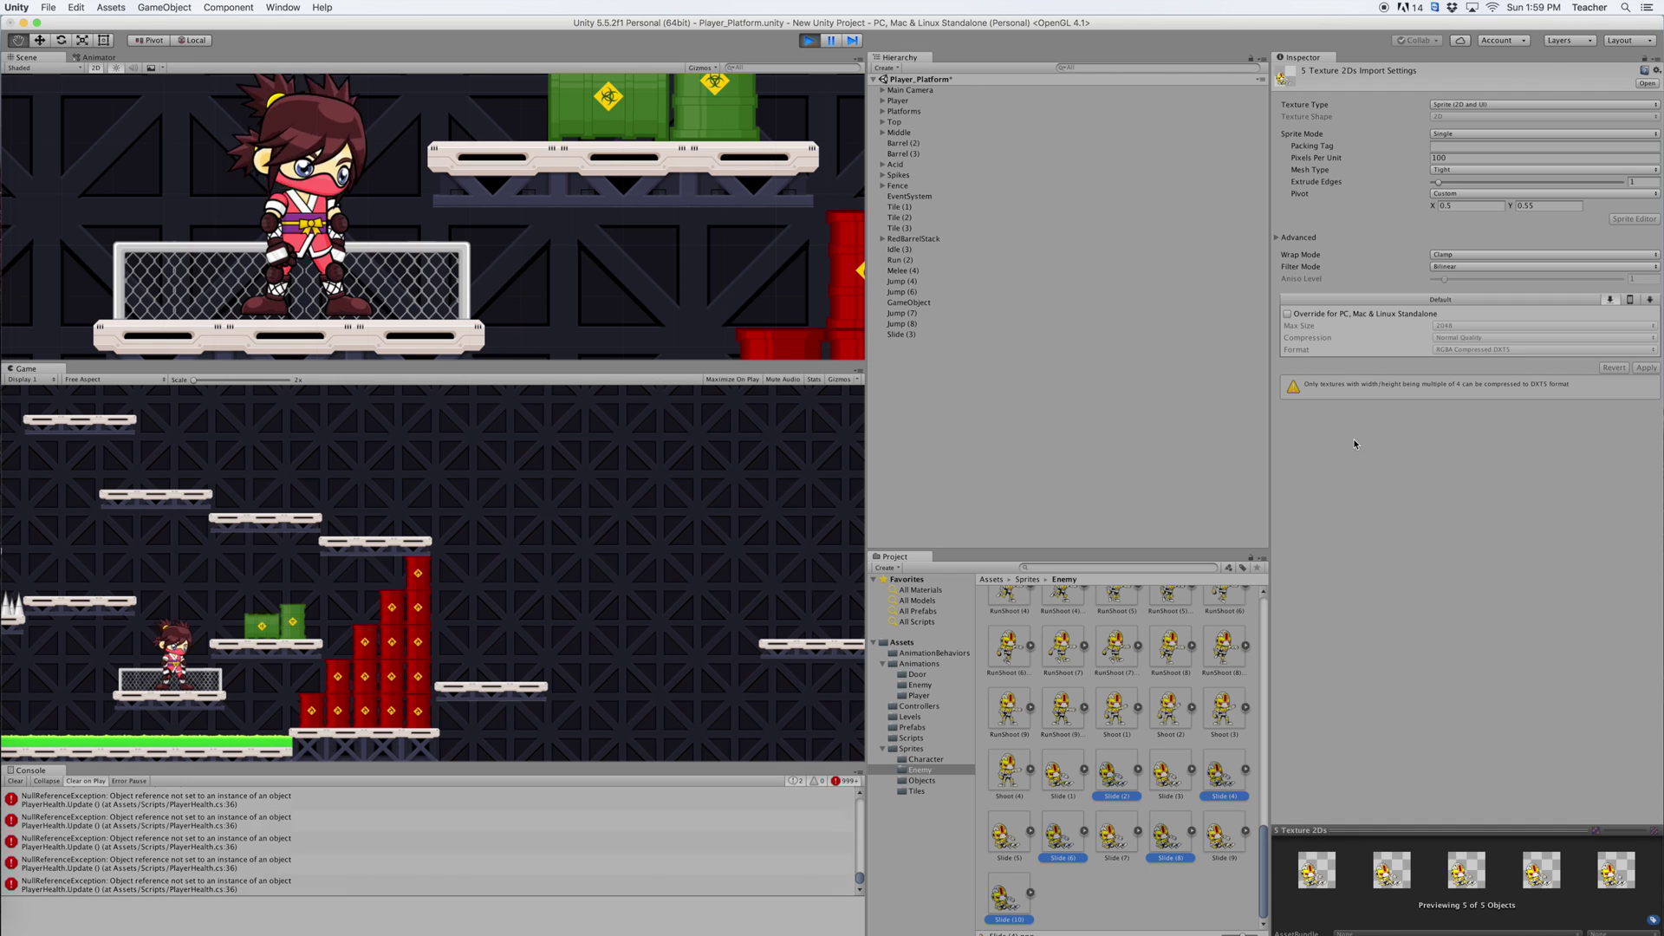
Set the five selected sprites' pivot Y to .5 and apply
left_click(1540, 205)
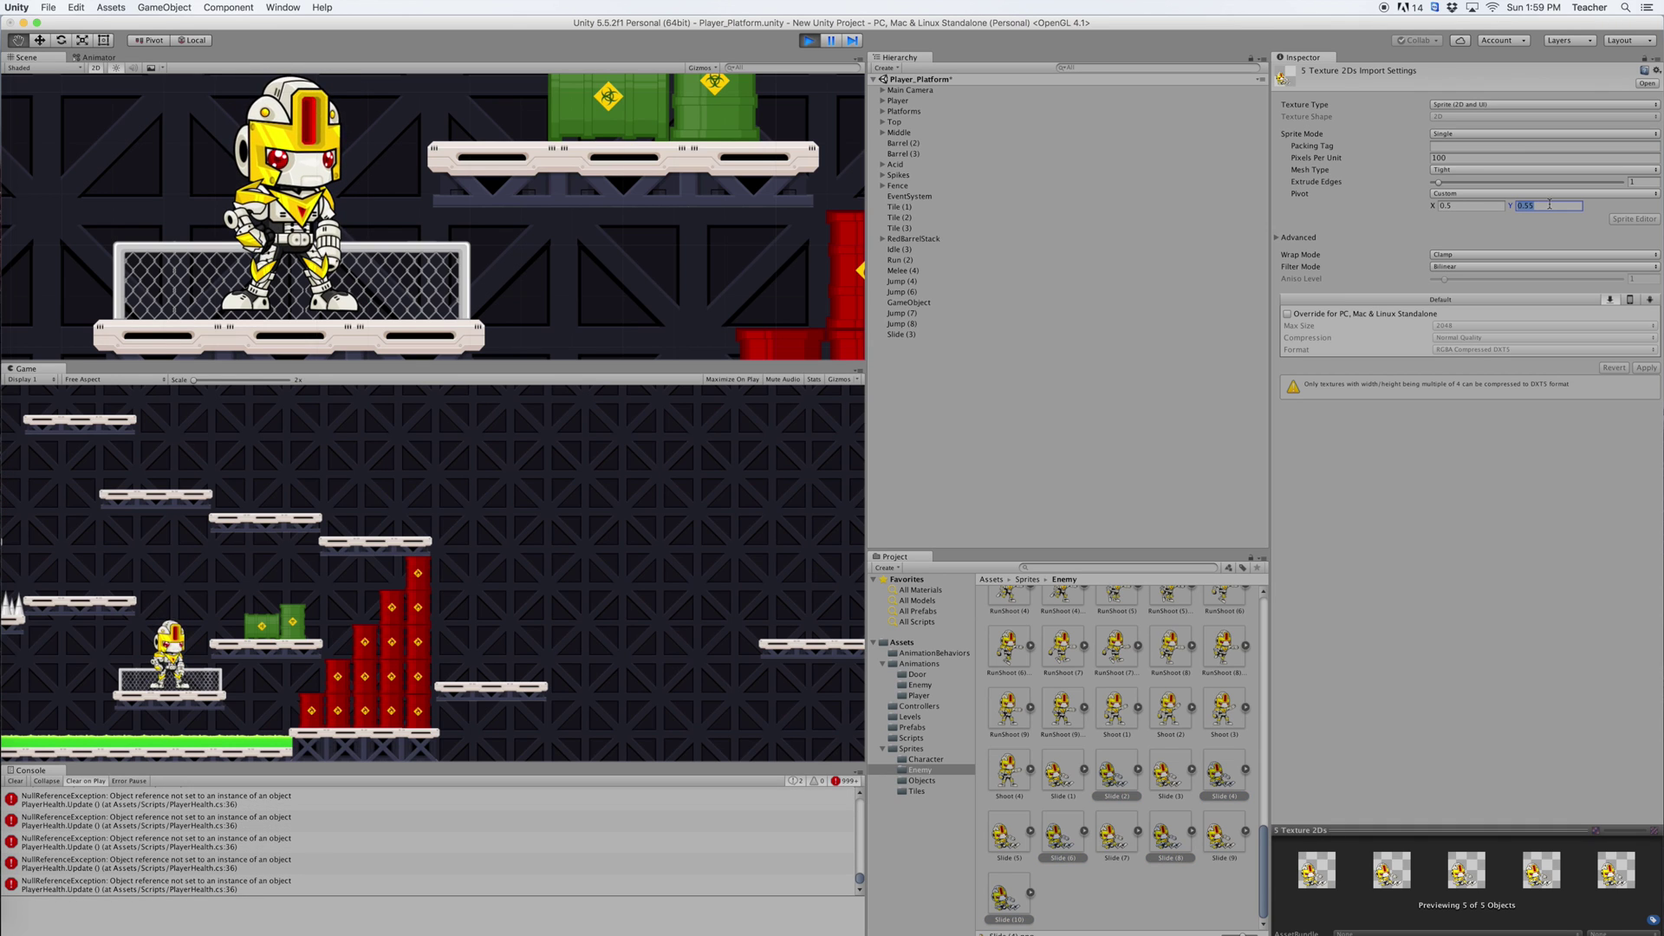
key("BackSpace")
type(".5")
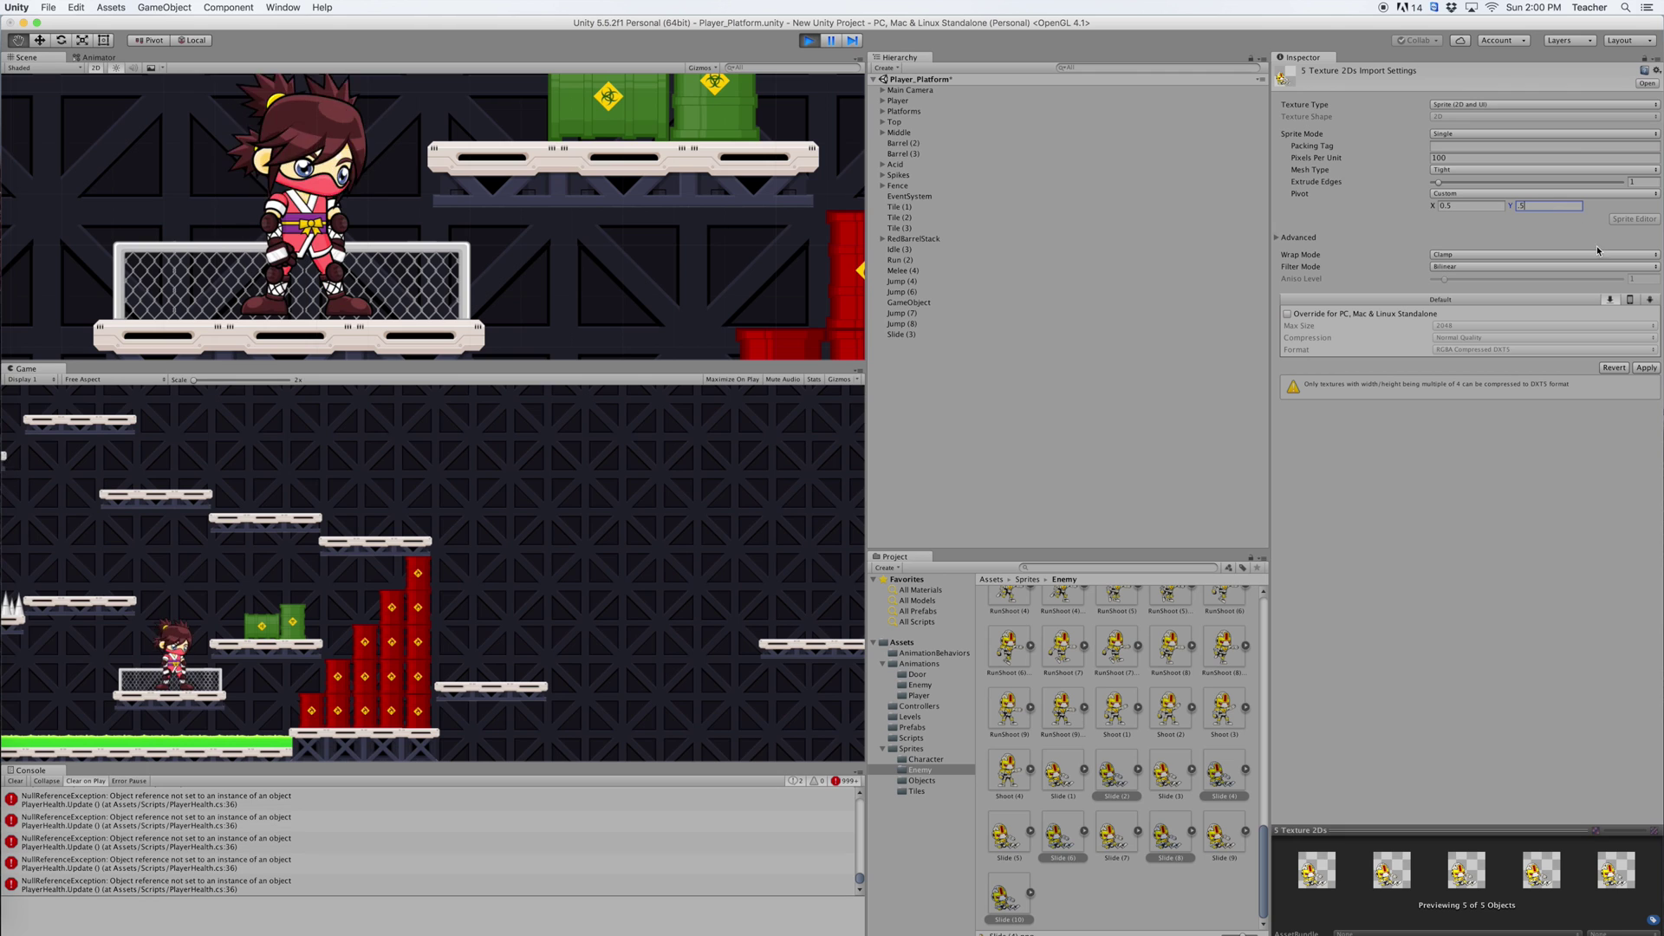
left_click(1647, 368)
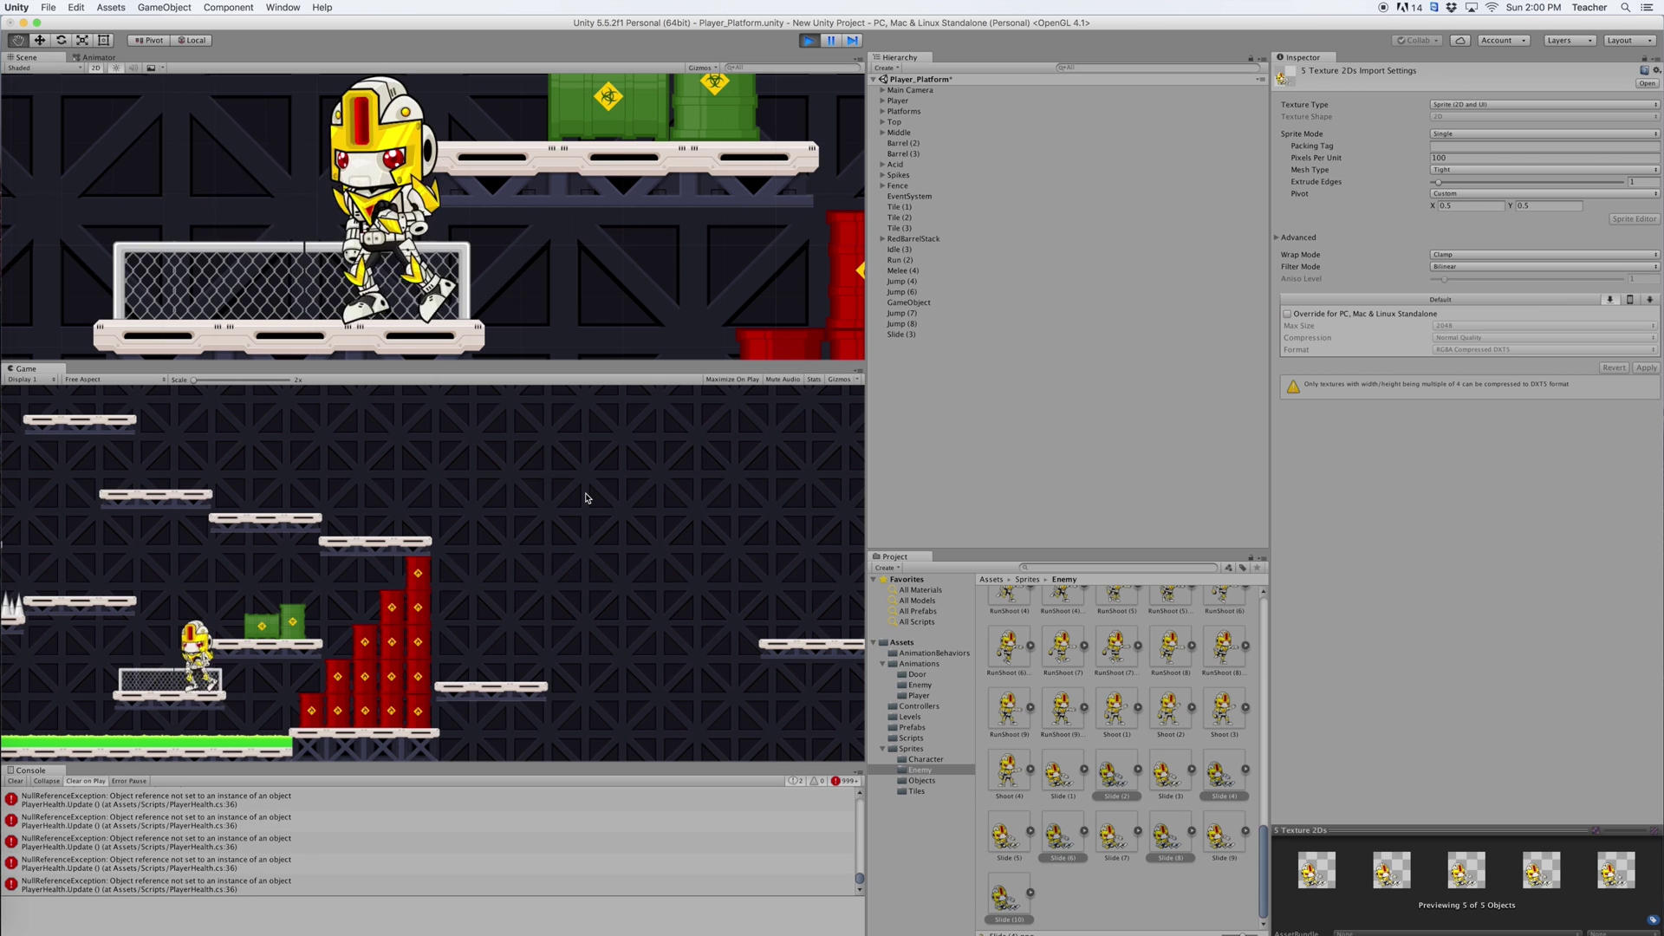
key("Left")
key("ctrl+Right")
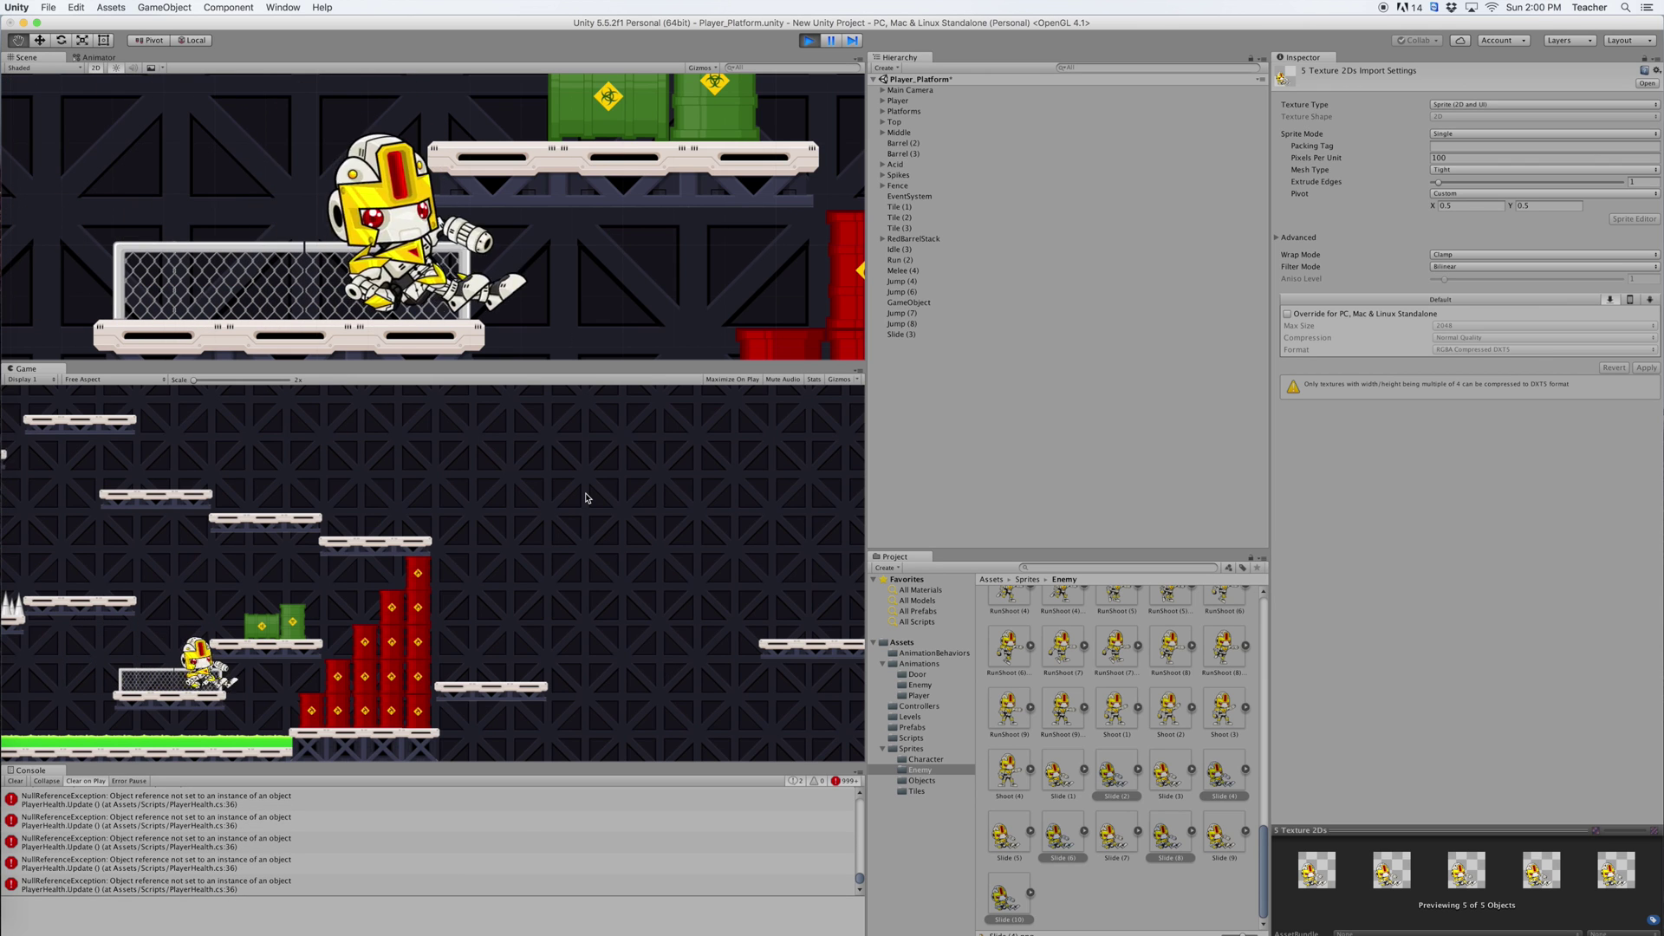
key("Left")
key("Right")
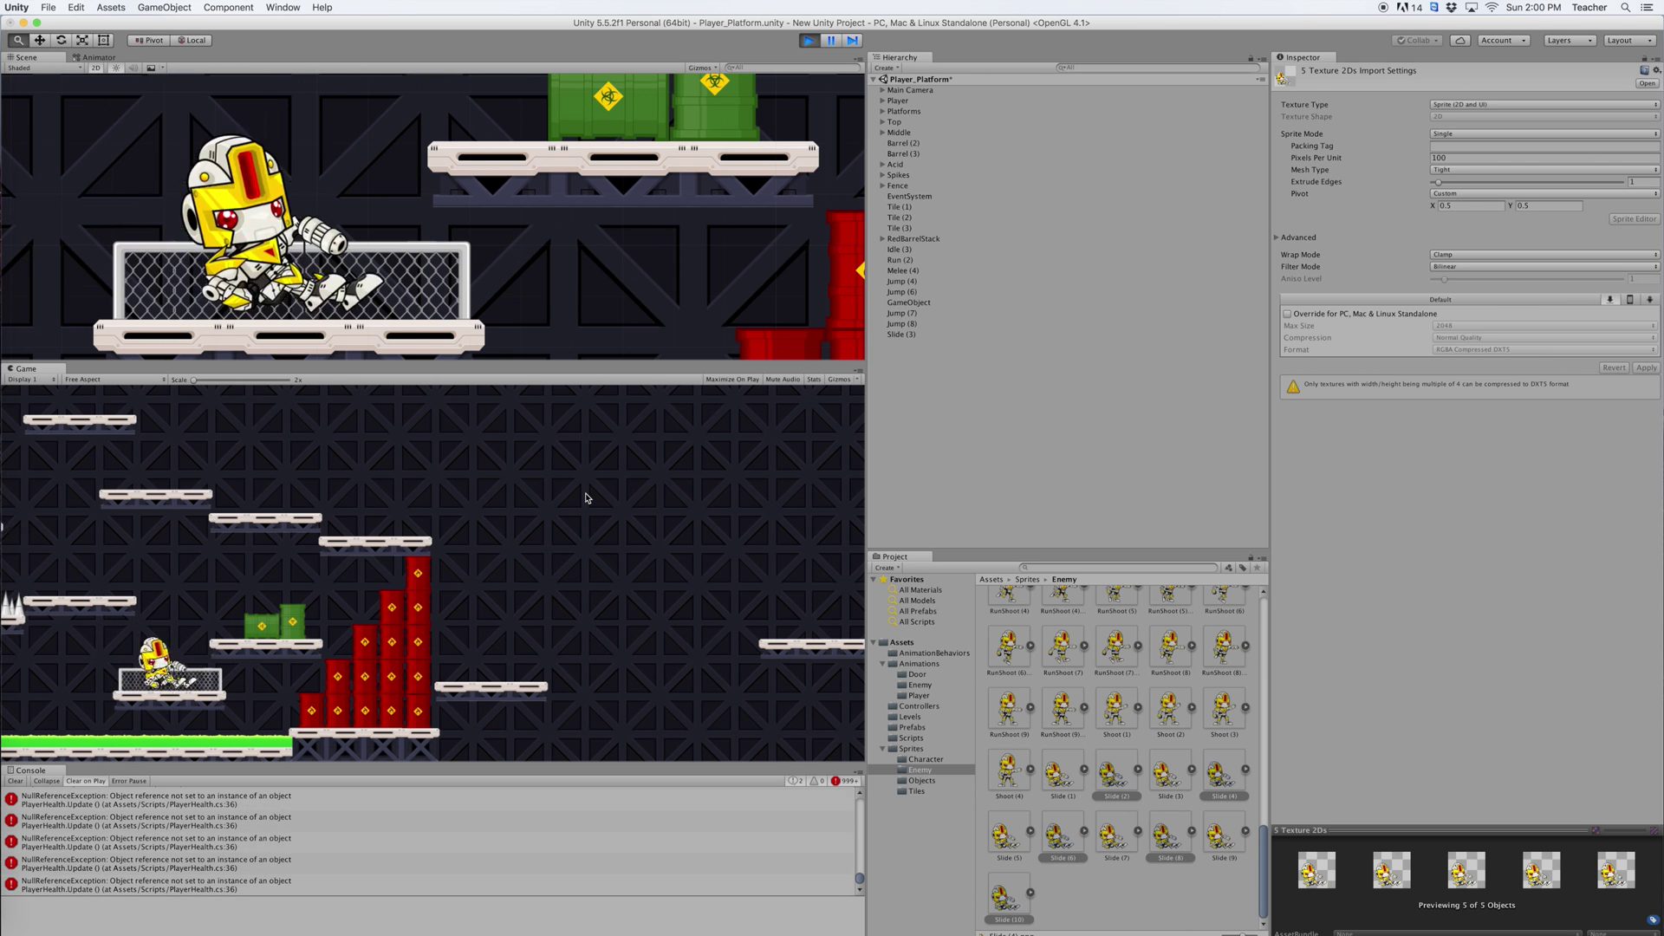
key("Left")
key("Left")
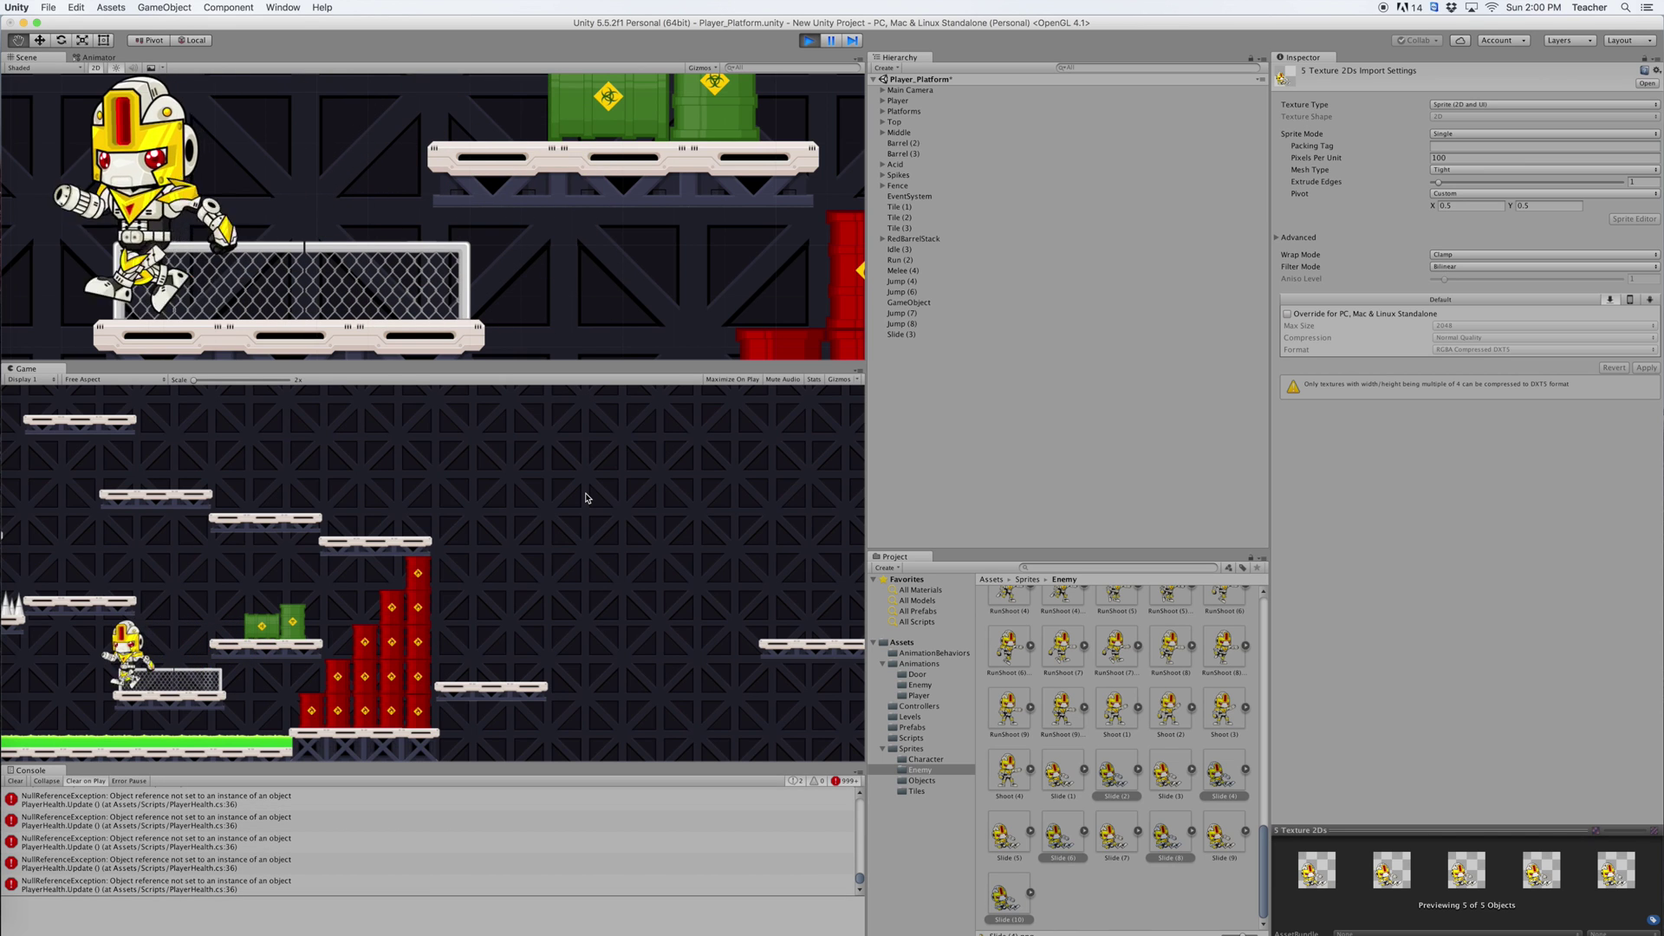
key("Right")
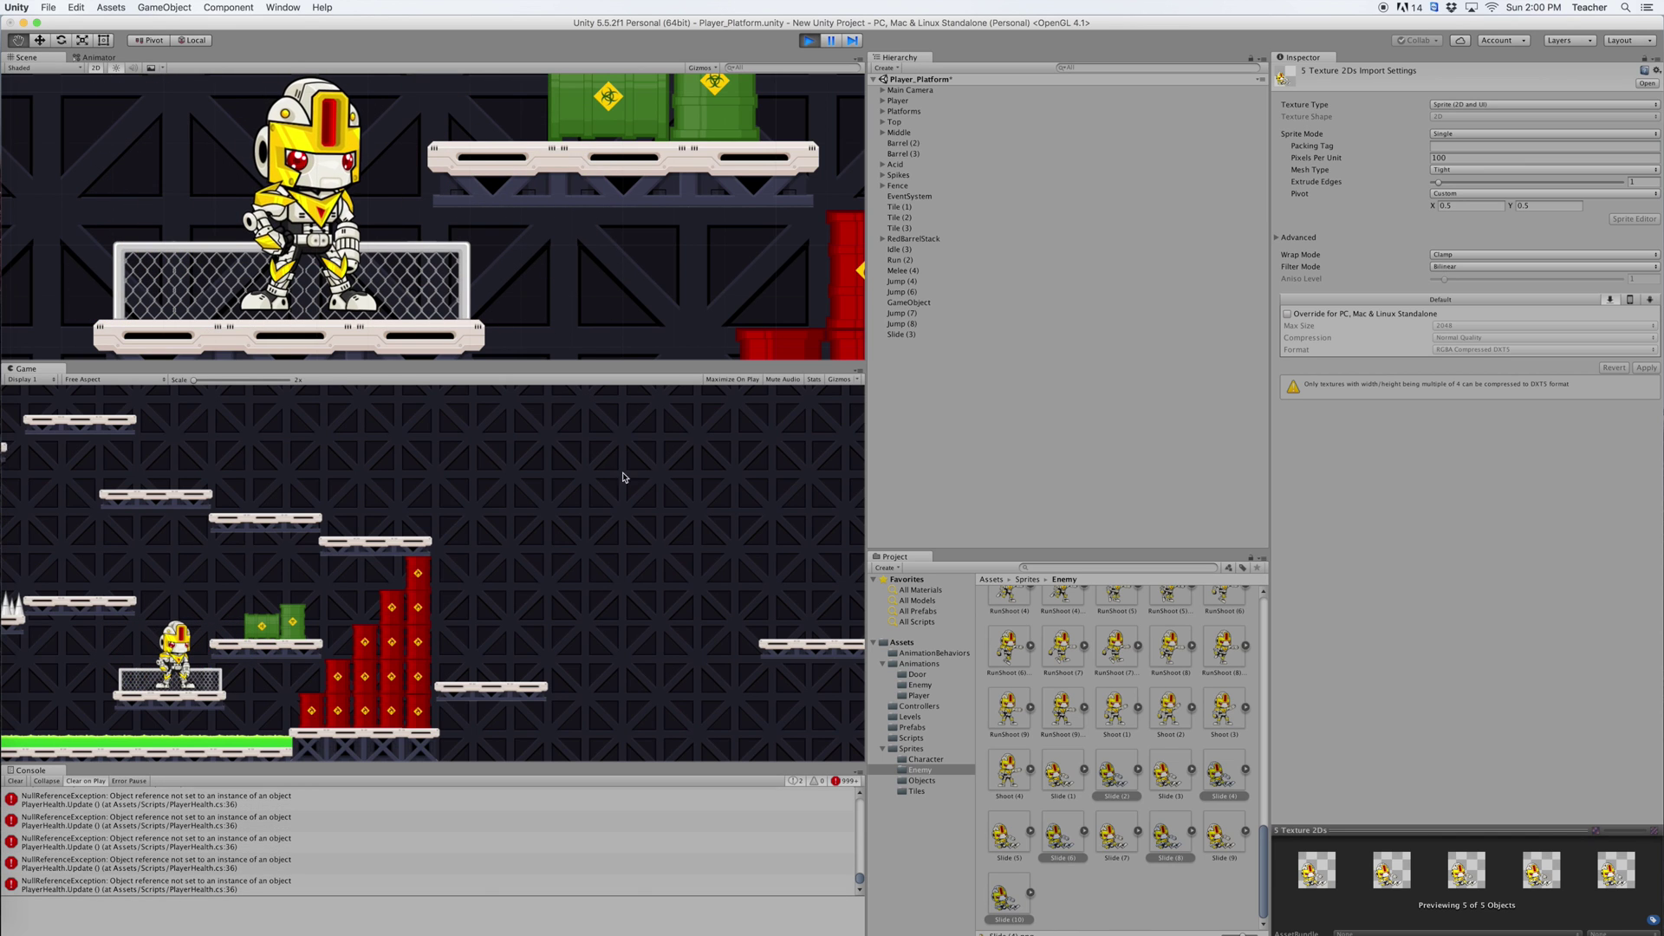
Stop the preview, apply pivot Y 0.53 to the five alternate Slide sprites, and replay
left_click(807, 41)
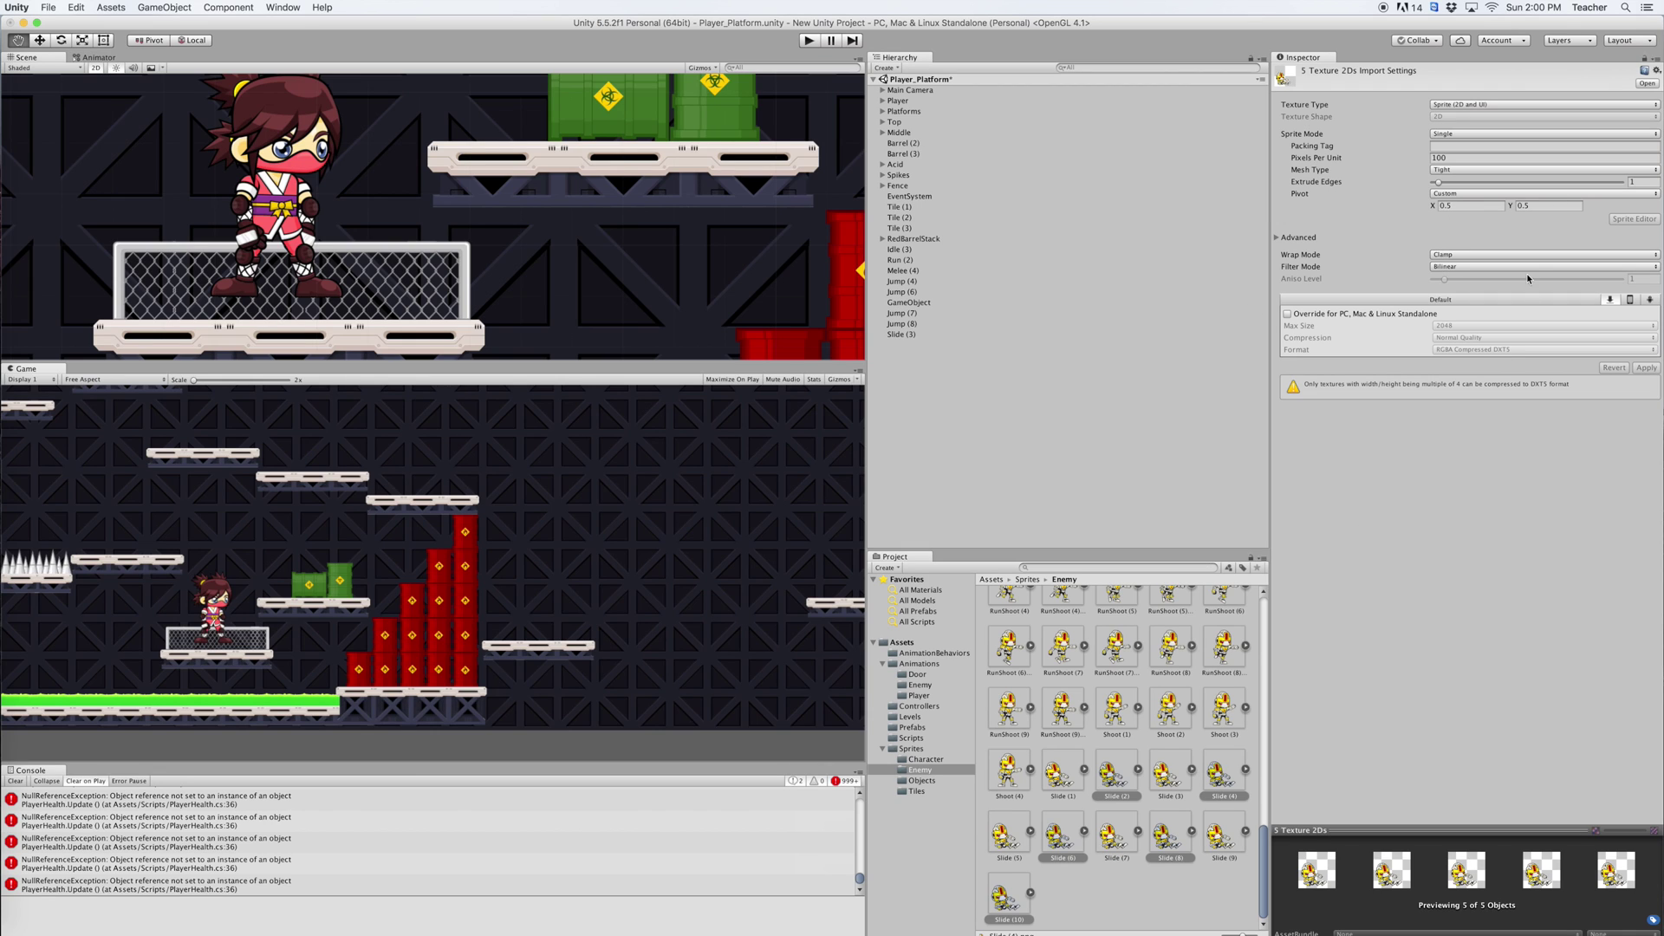
left_click(1542, 205)
key("BackSpace")
left_click(1647, 368)
left_click(809, 41)
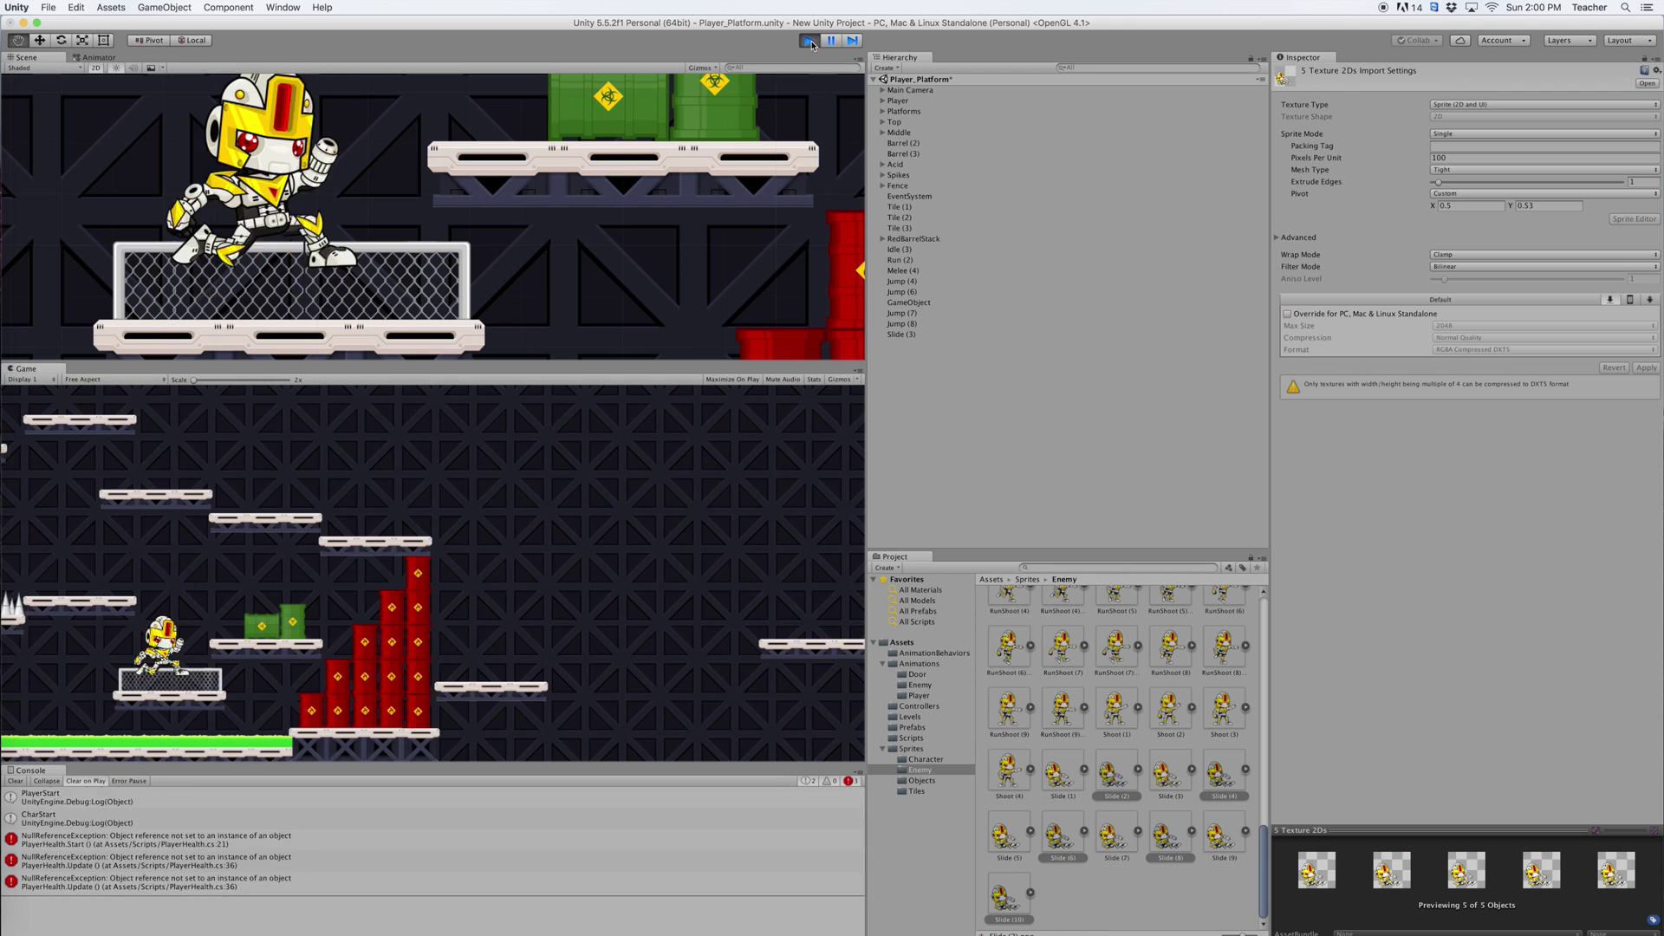
Run the robot back and forth along the starting platform, sliding toward the edge
key("Right")
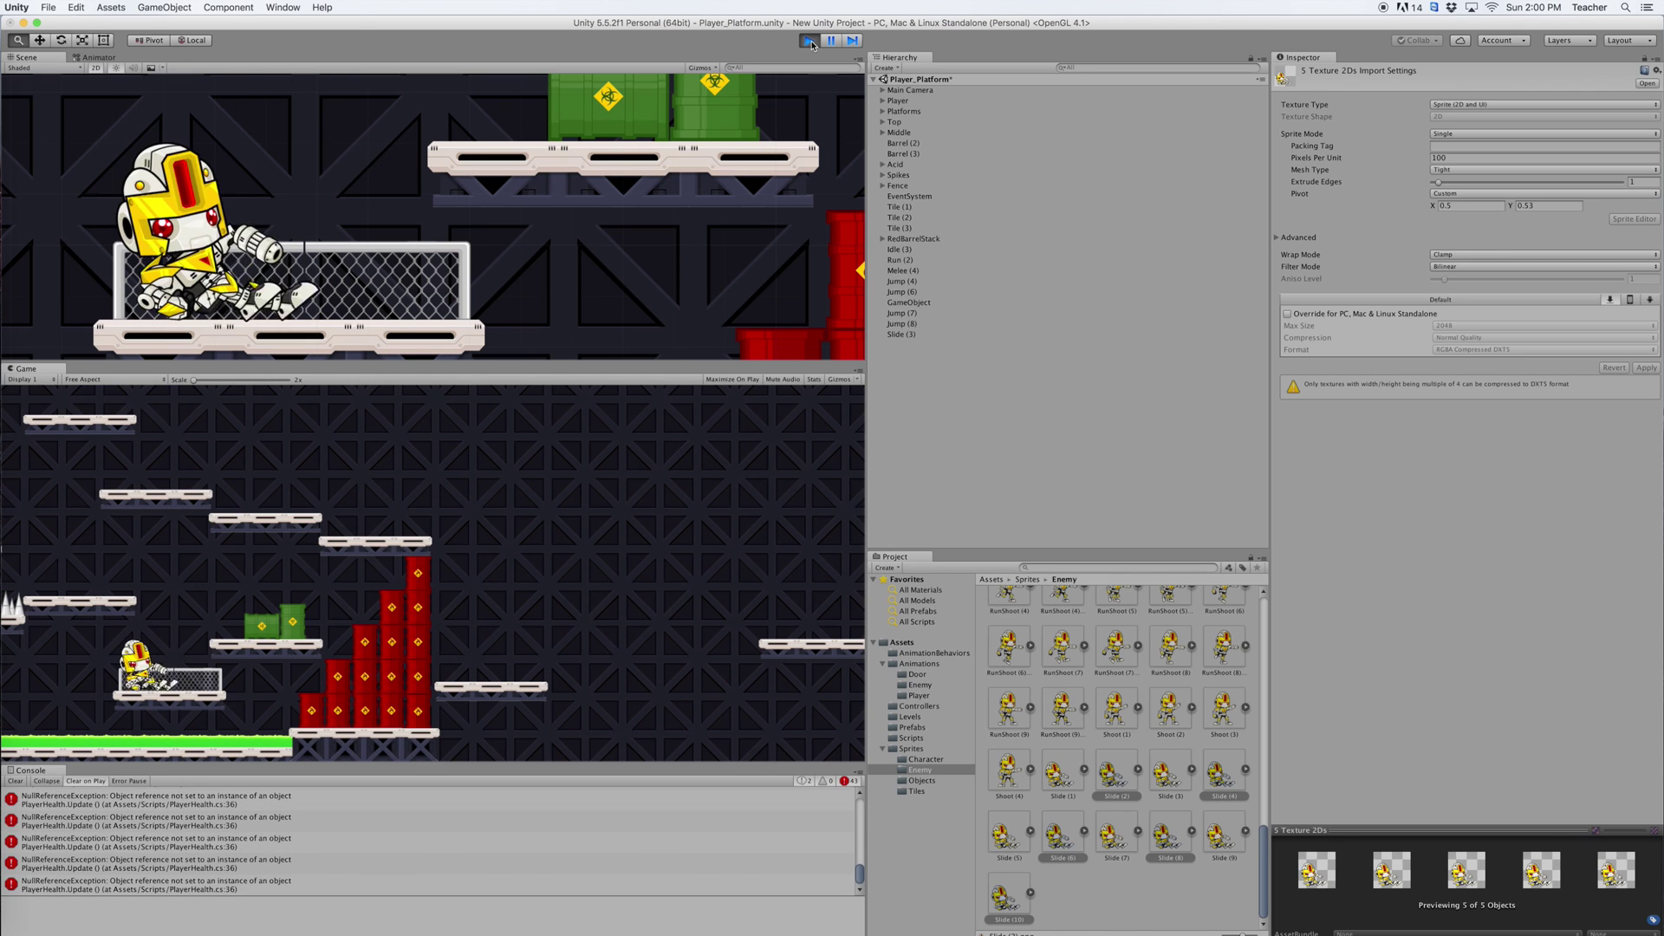
key("Left")
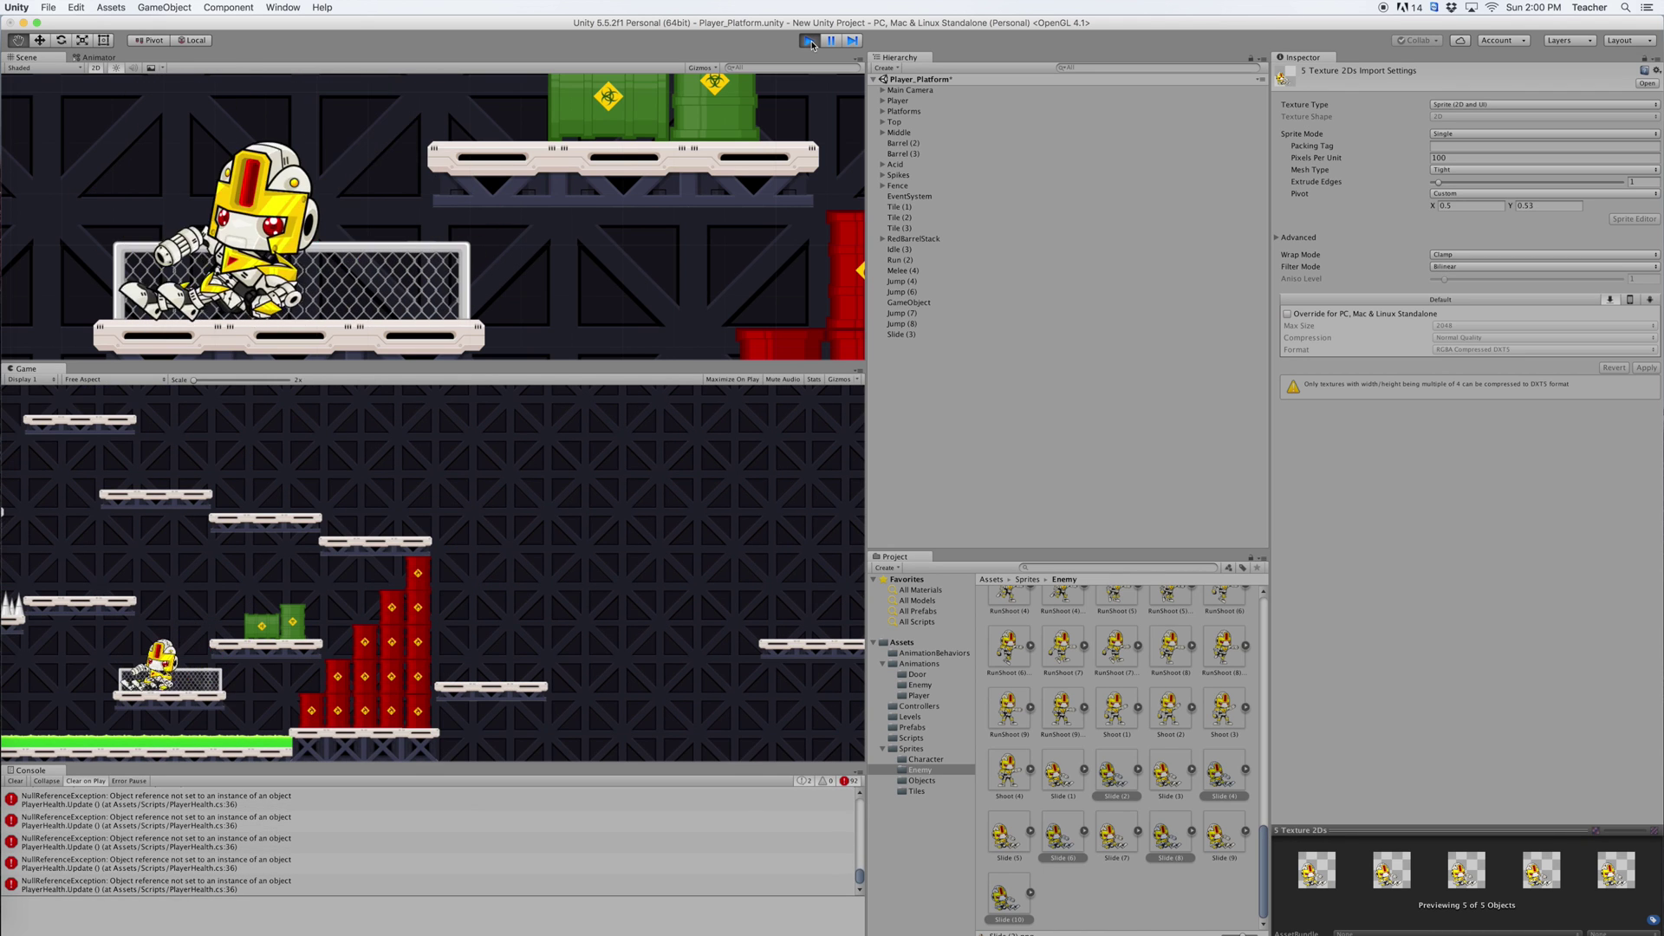
key("Right")
key("Left")
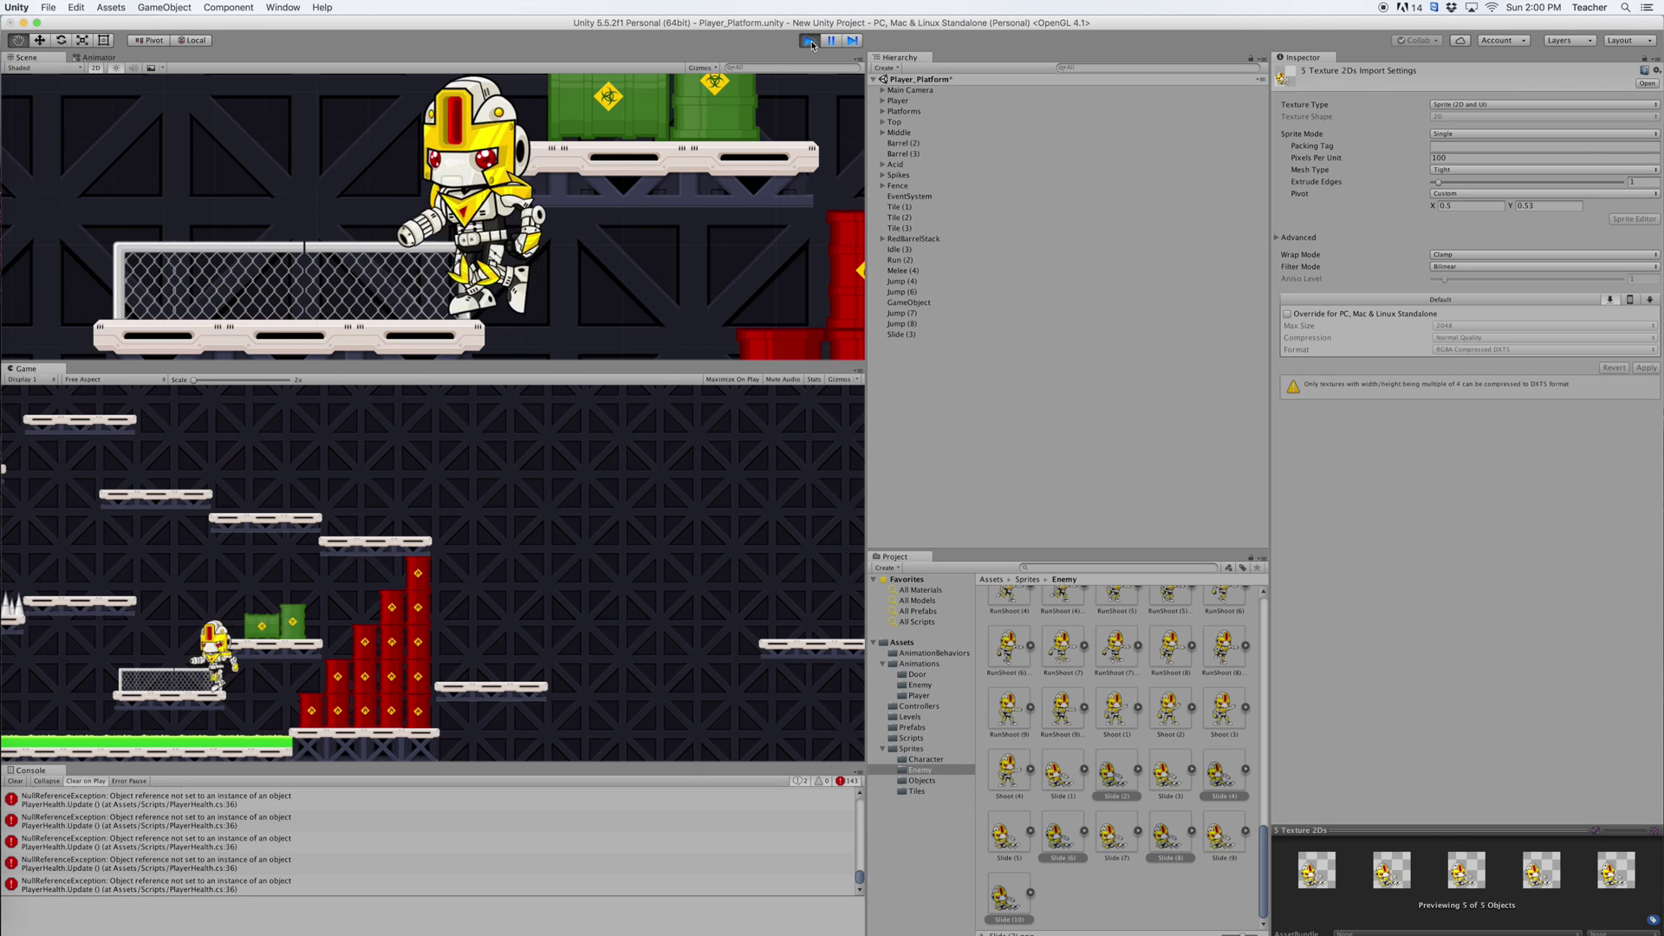
key("Right")
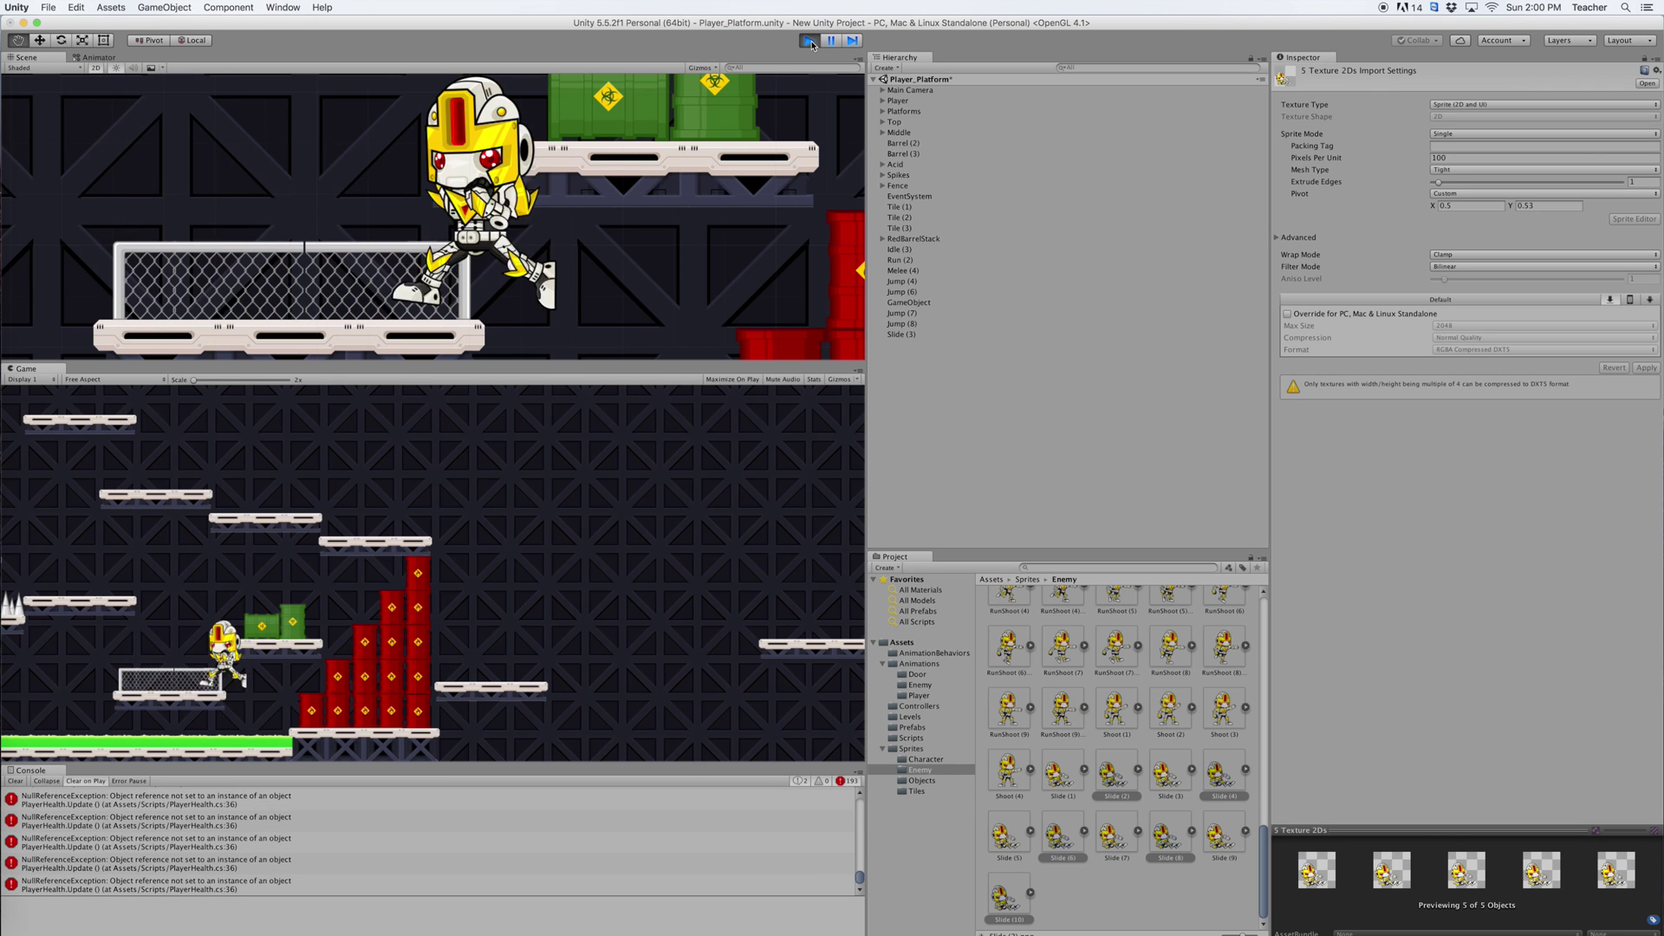
key("Left")
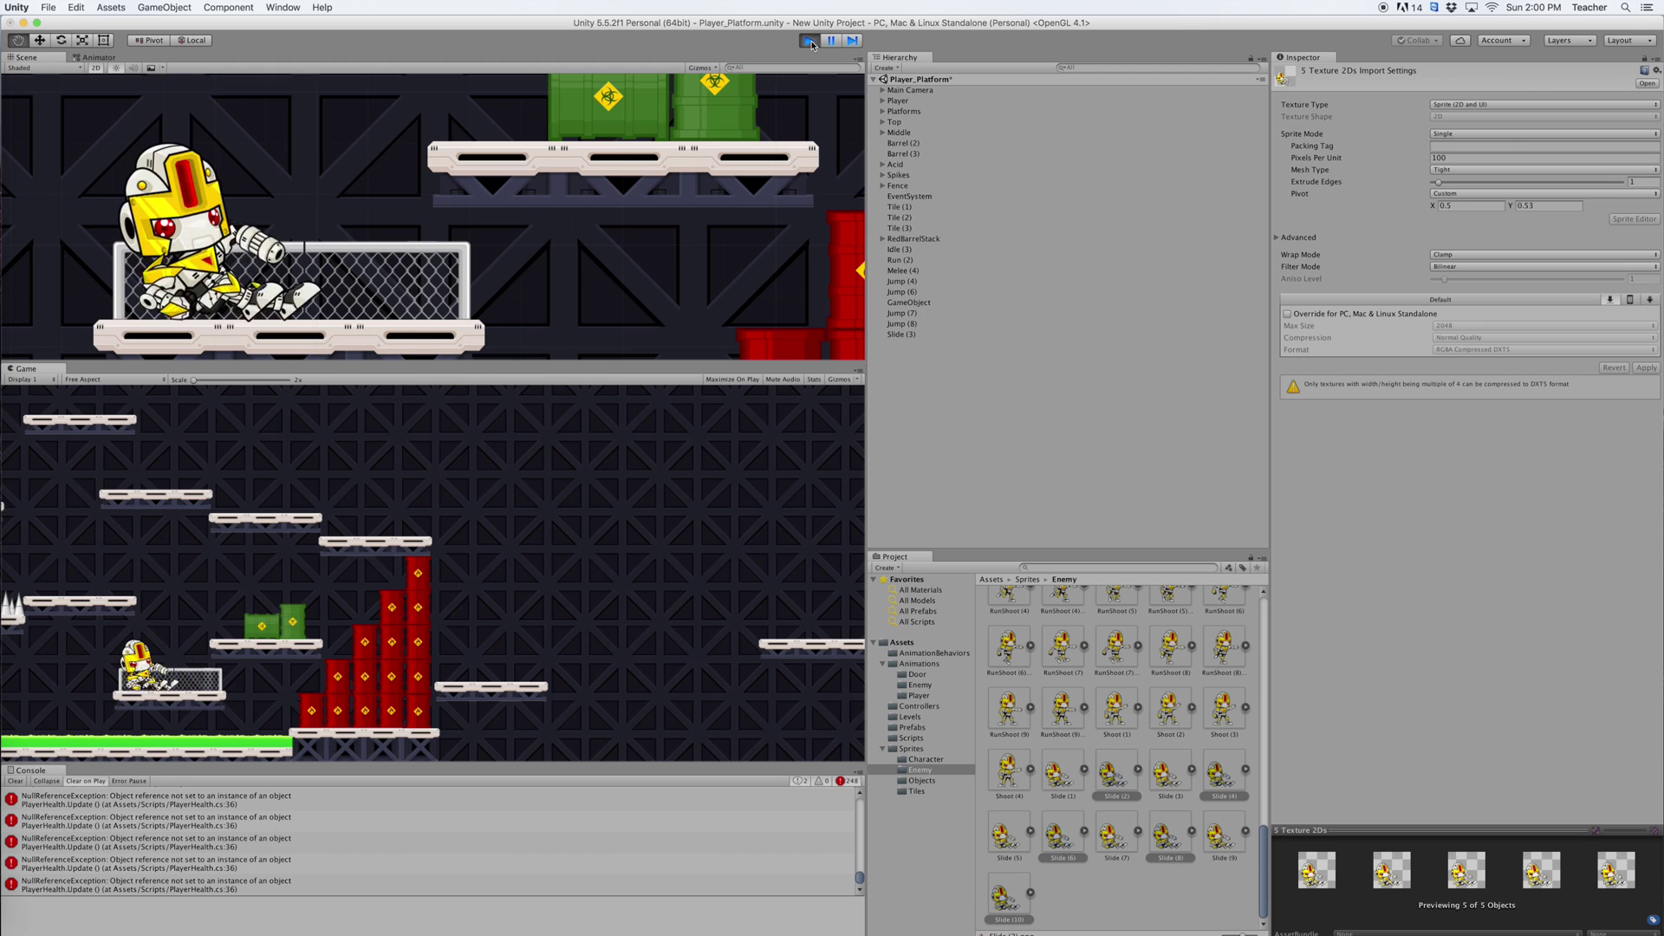
key("Right")
key("Left")
key("Right")
key("Right")
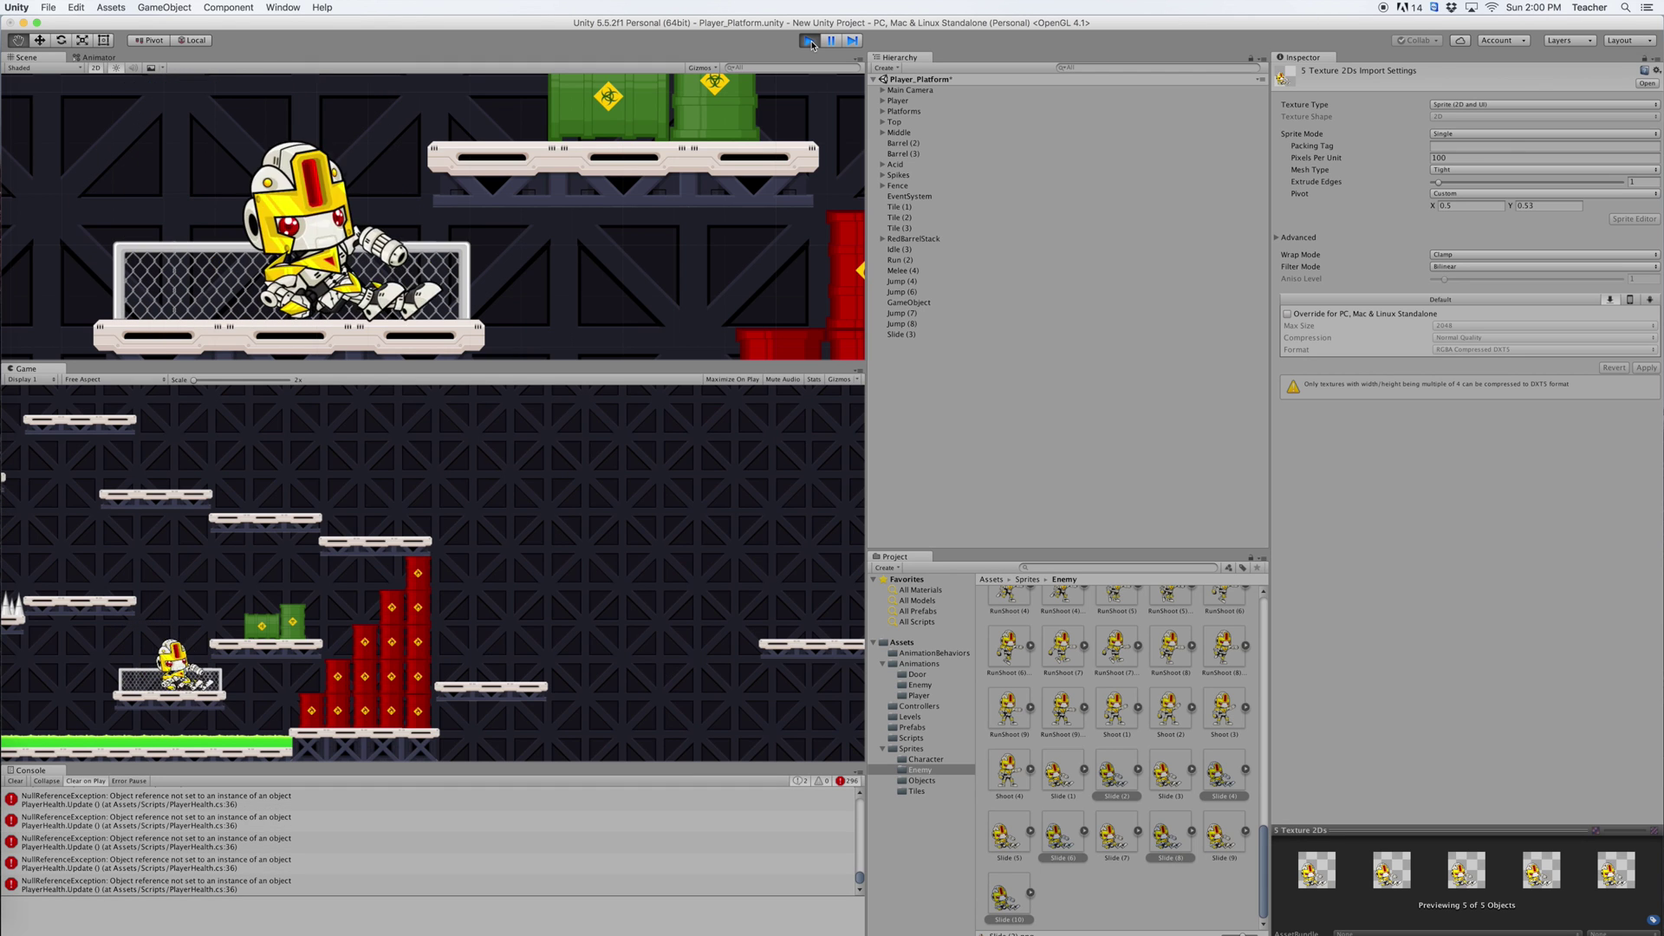
key("Left")
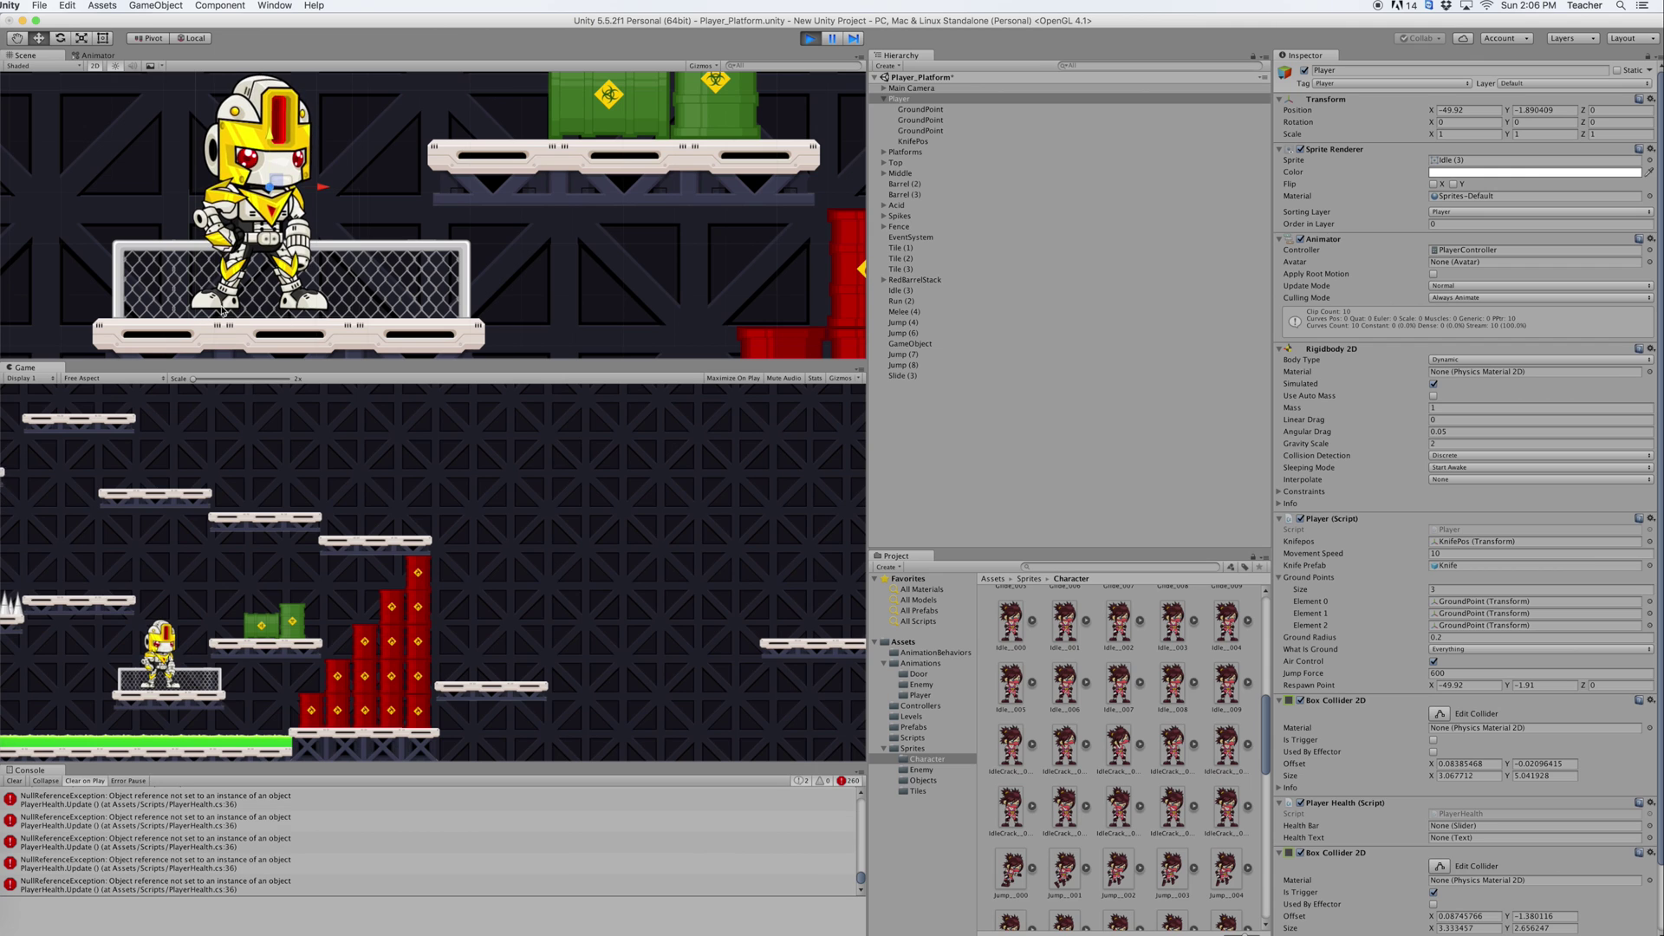
Steer the Player left and right across the platform several times, then stop the test
key("Right")
key("Left")
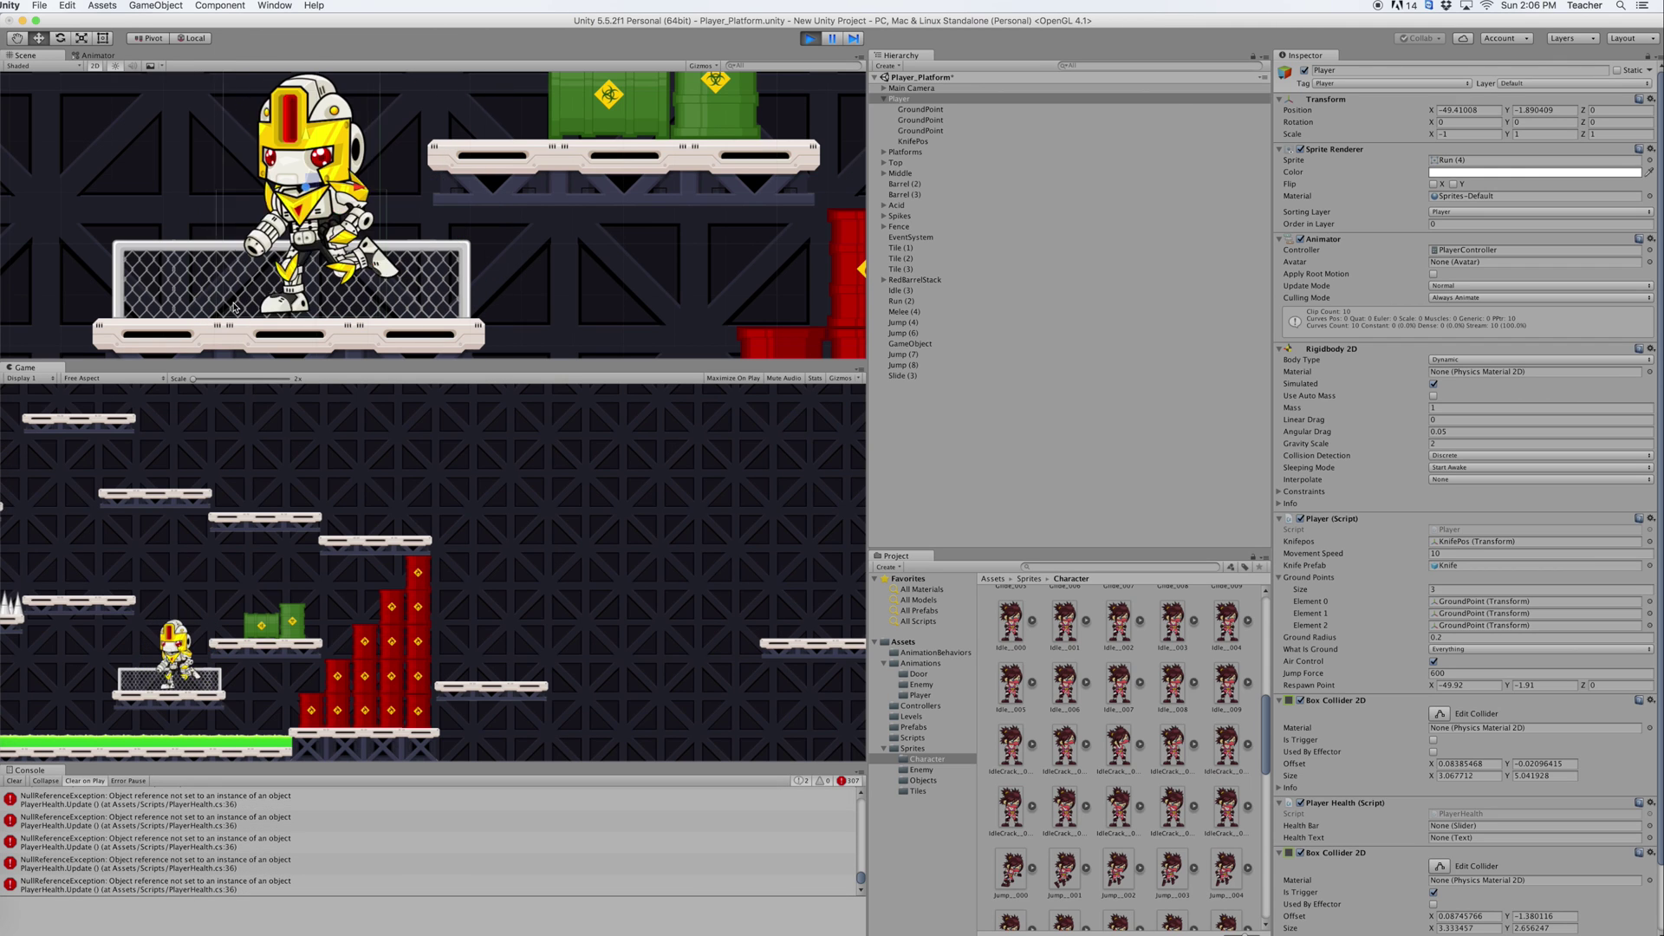
key("Right")
key("Right")
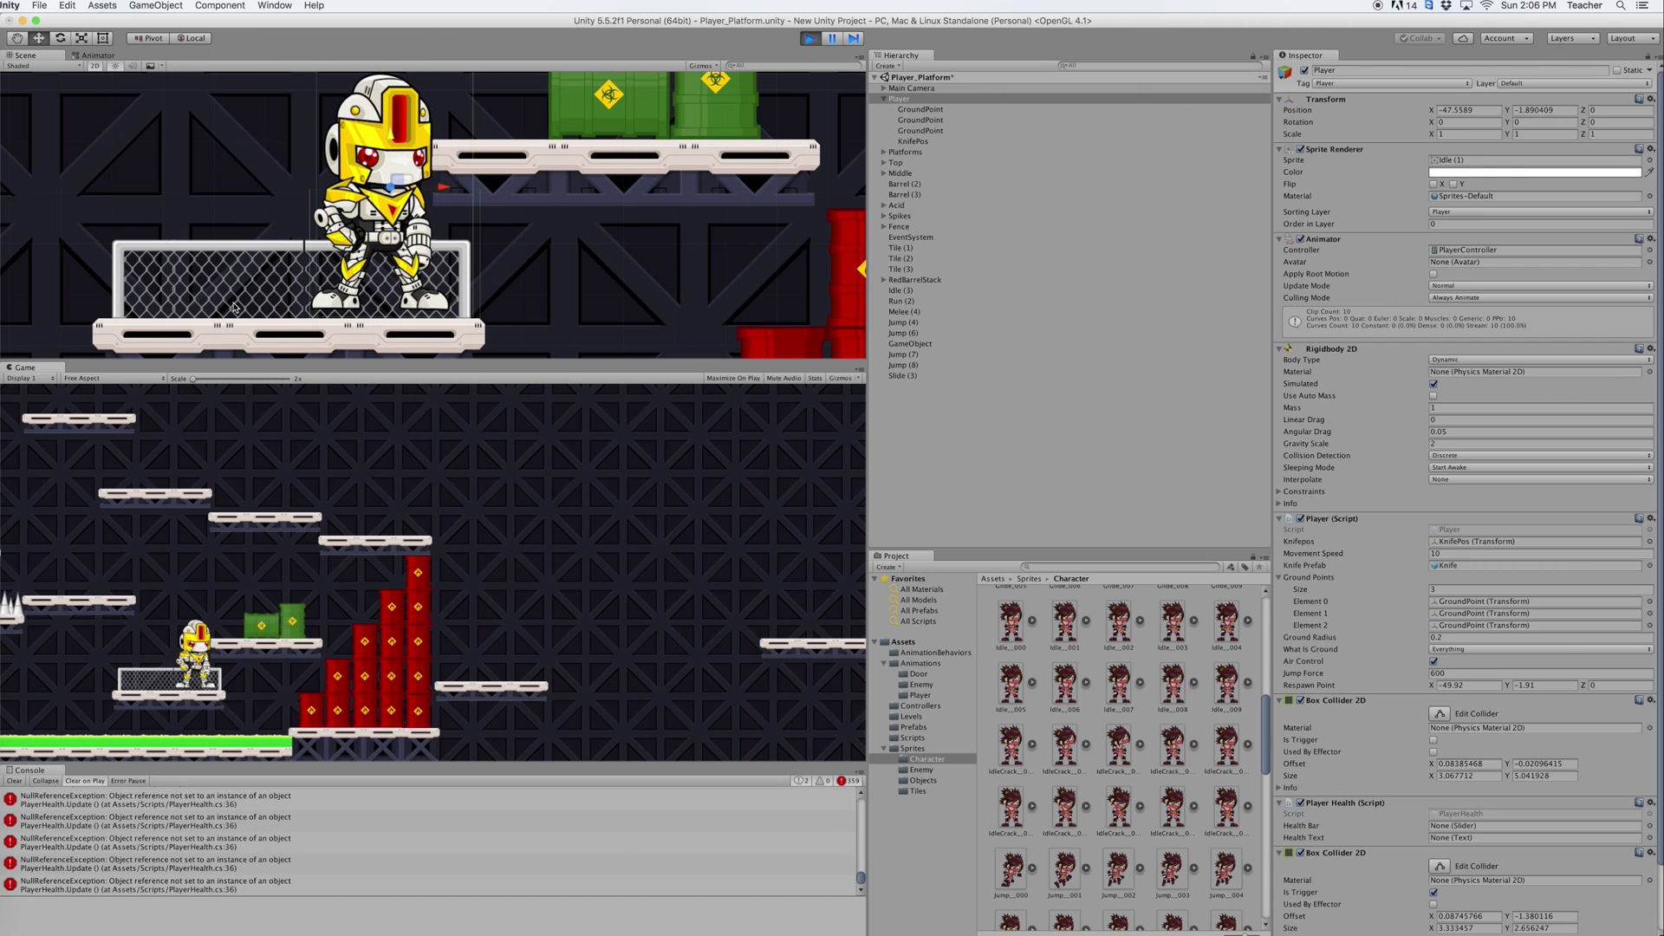
key("Left")
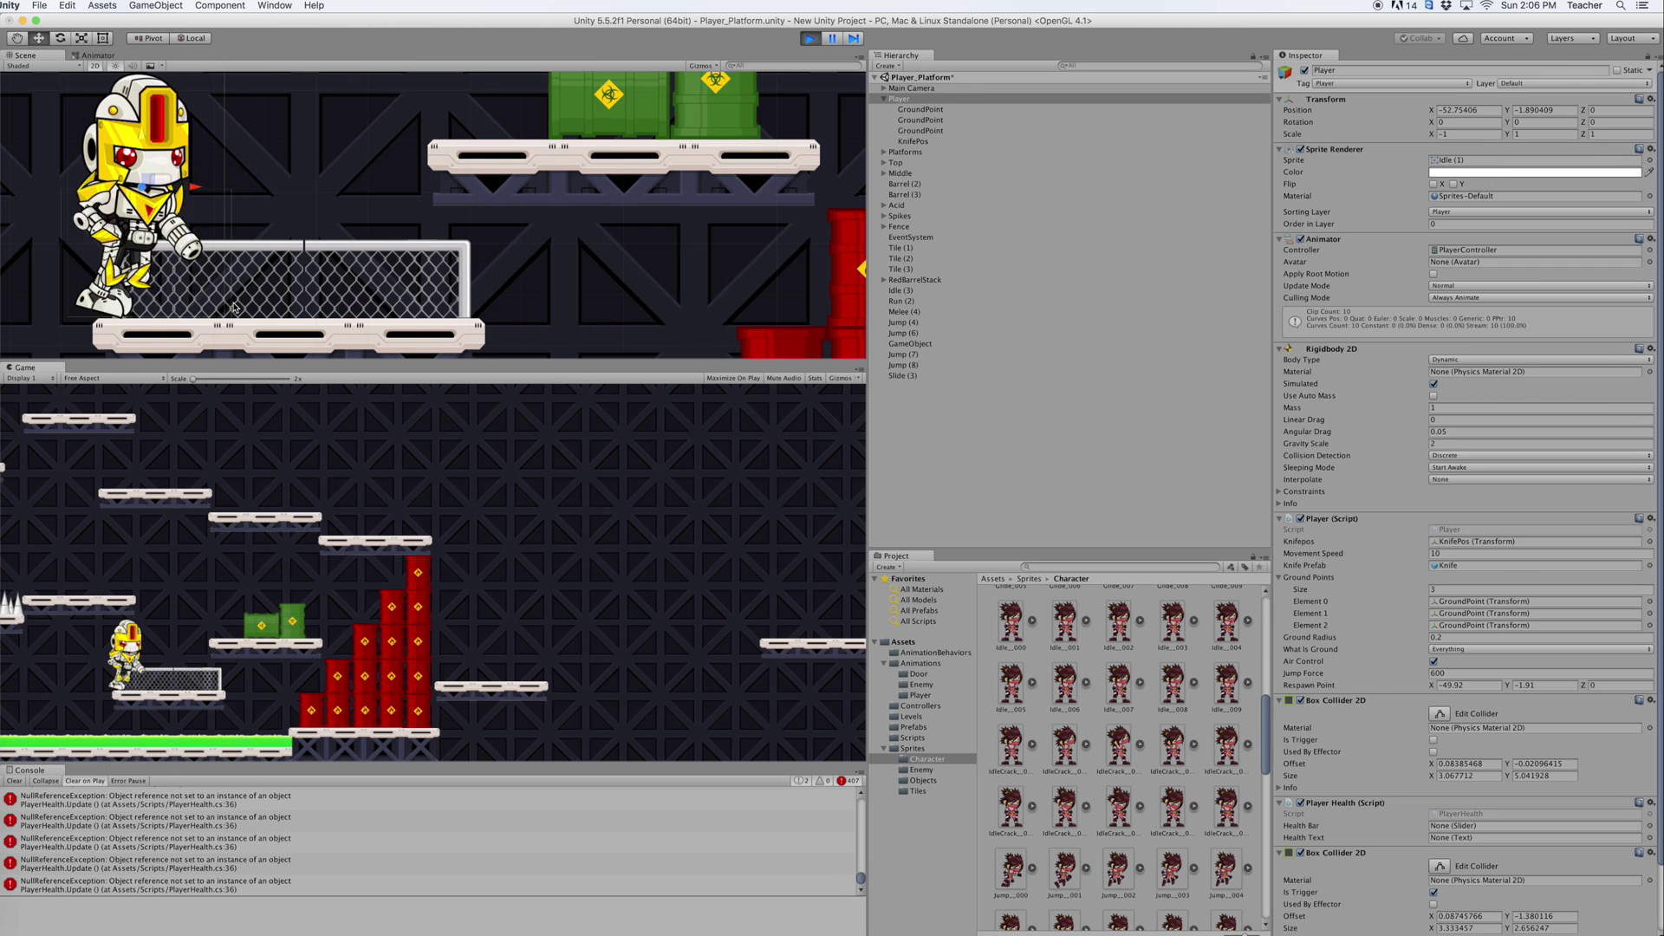
key("Right")
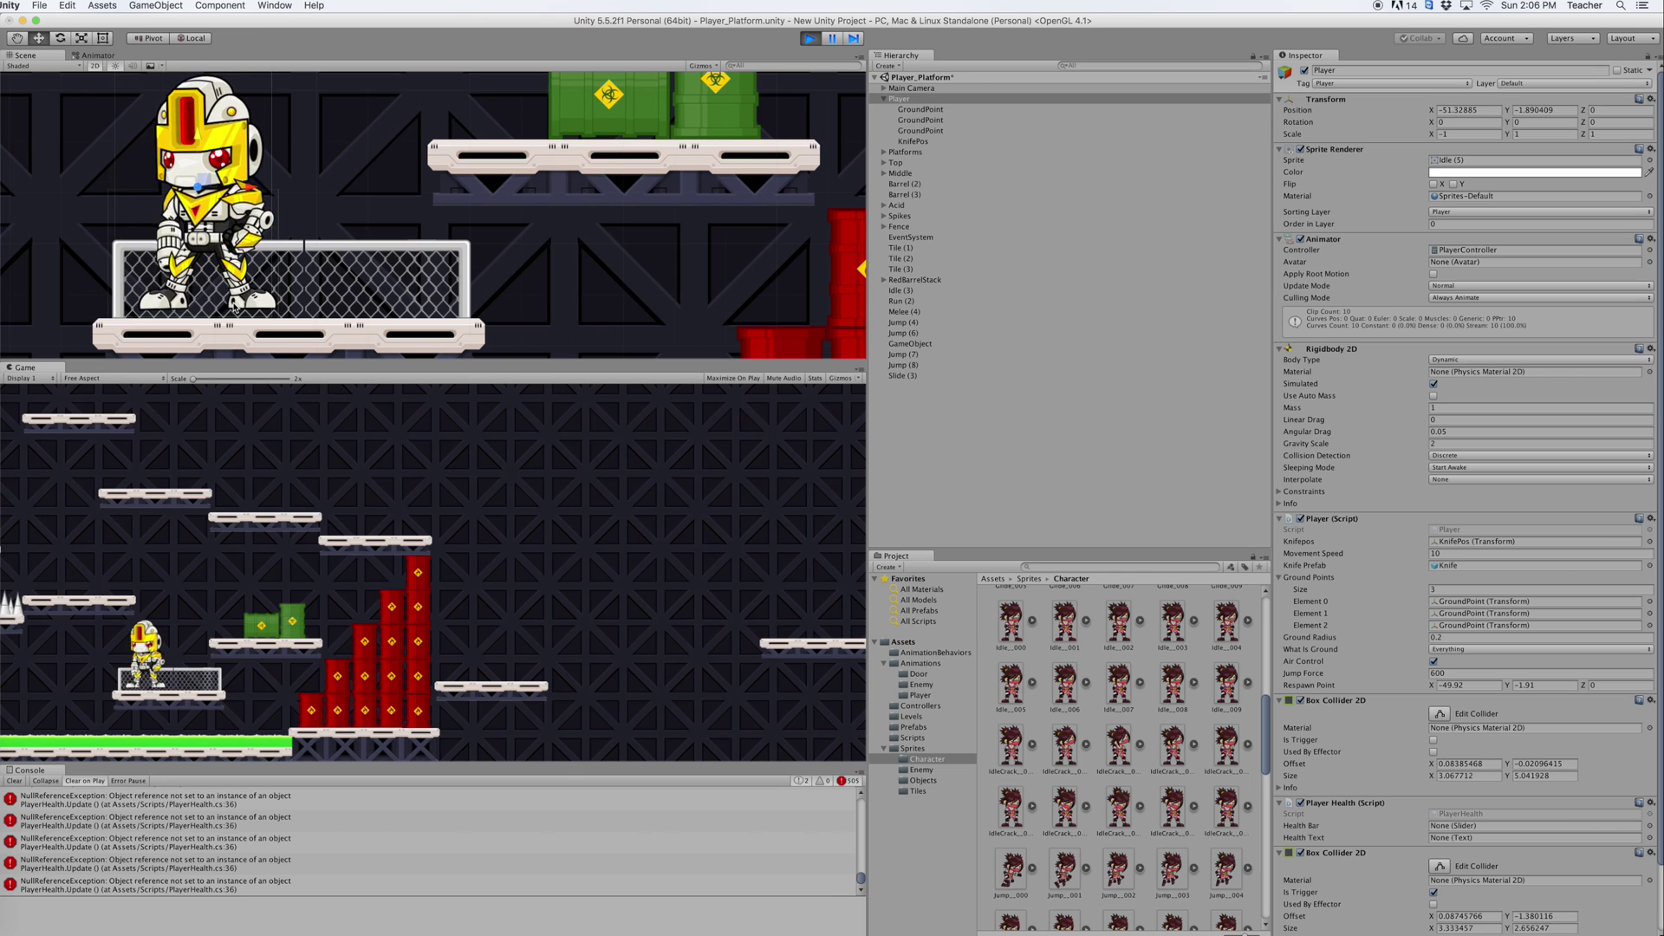
key("Left")
key("Right")
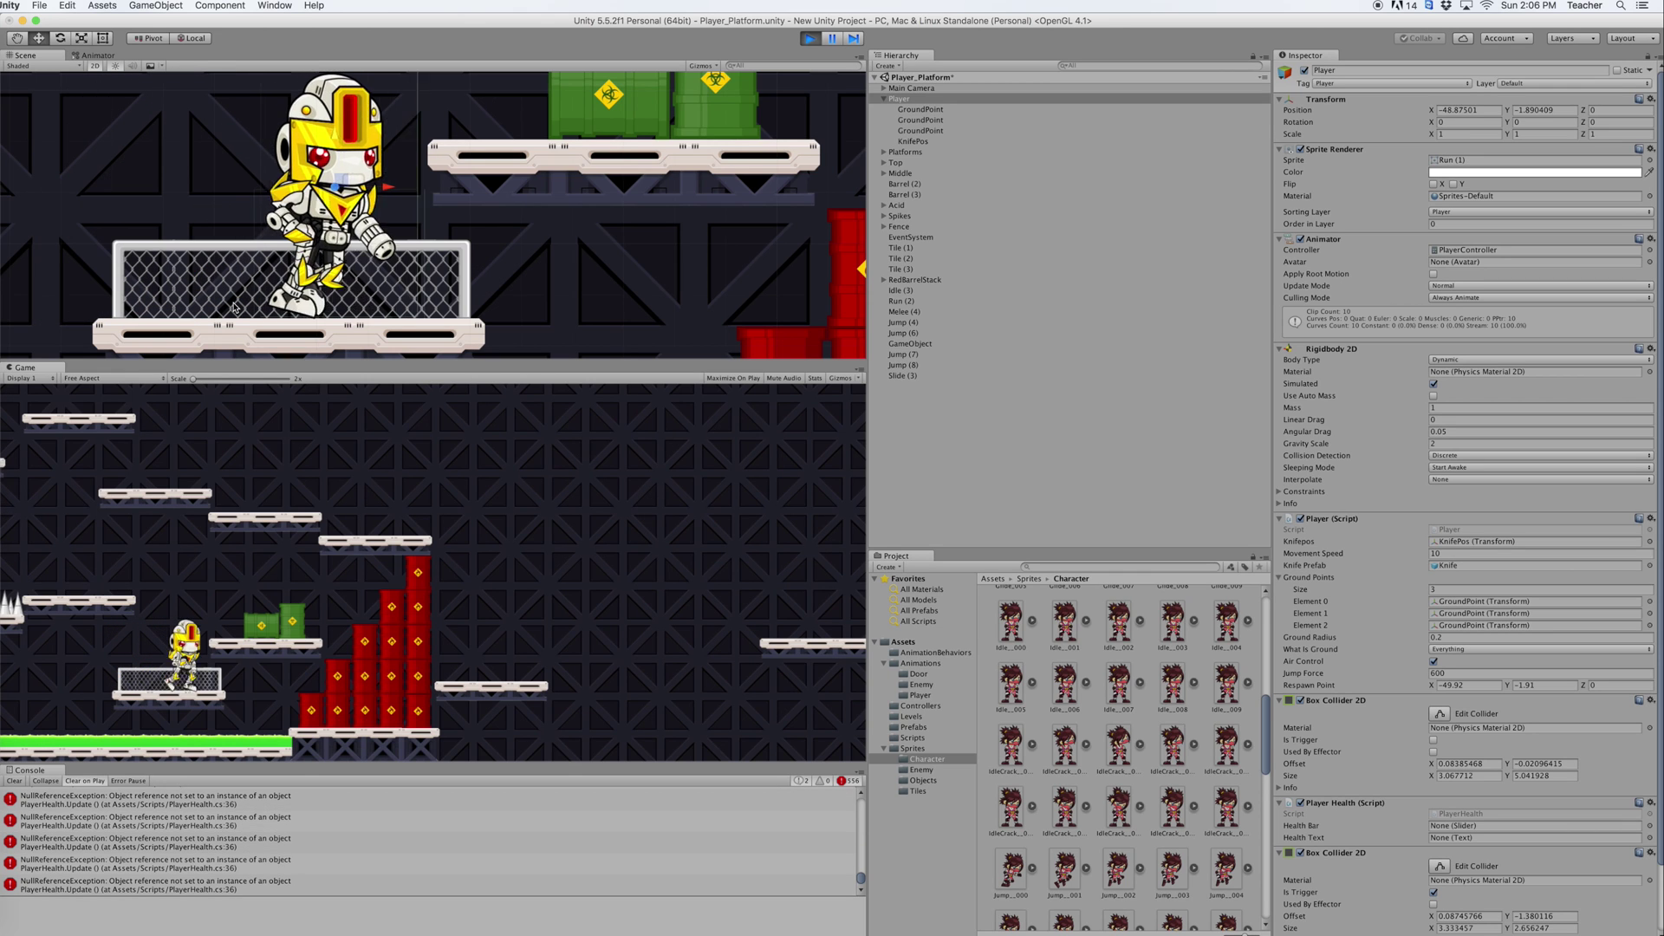
key("Left")
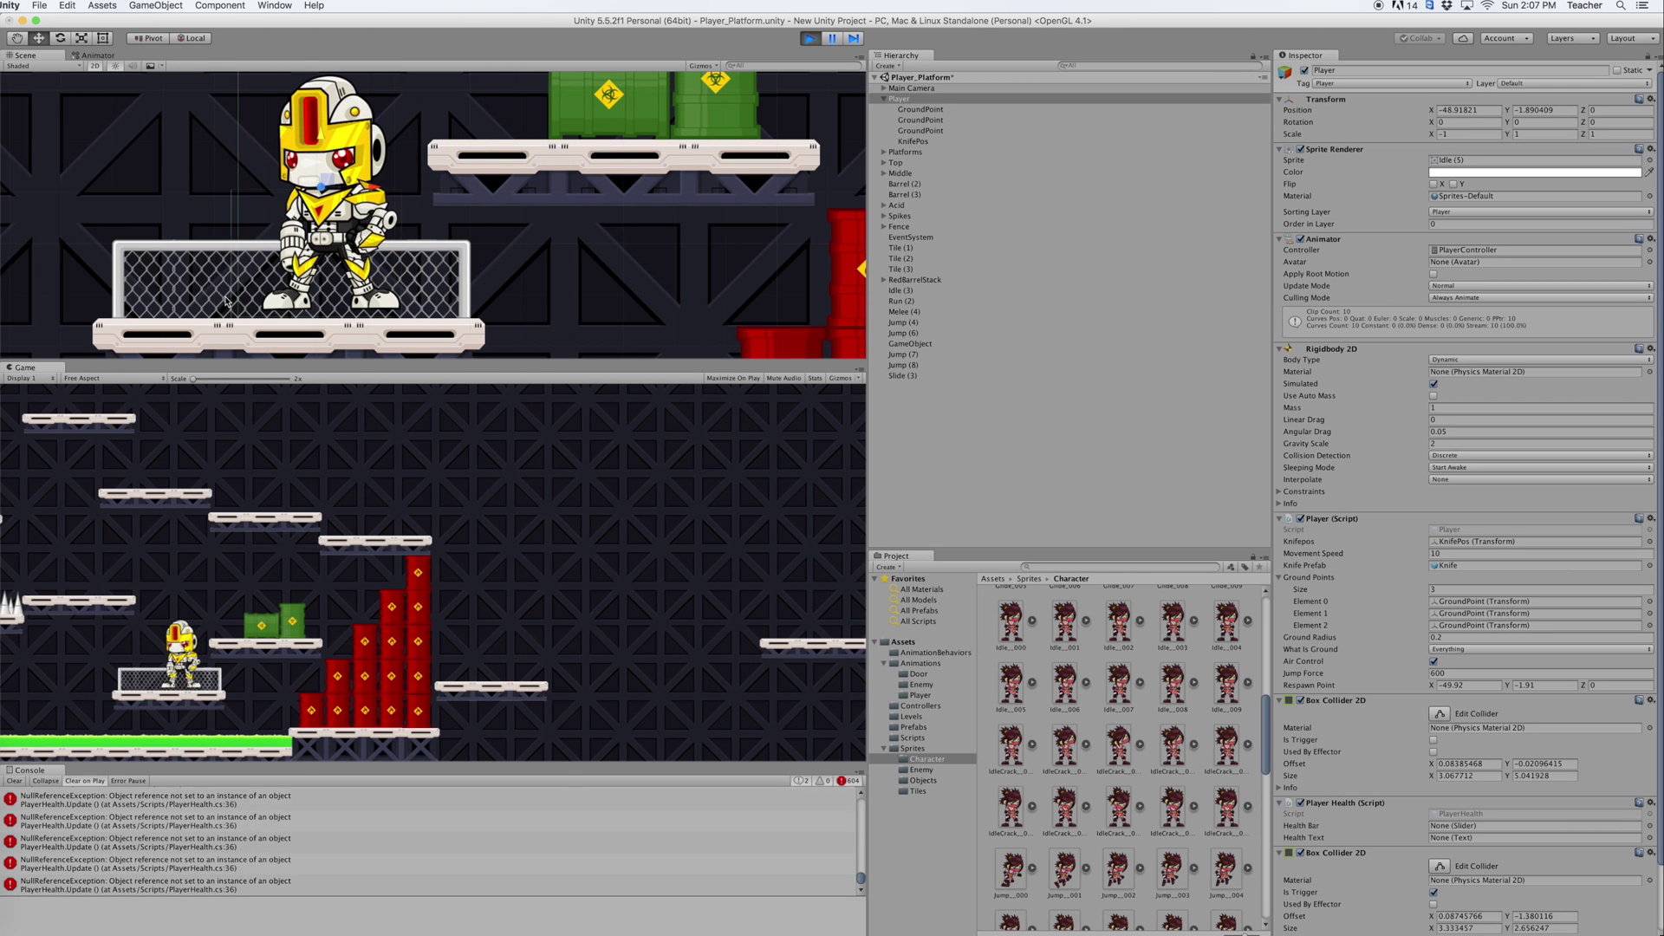
left_click(807, 39)
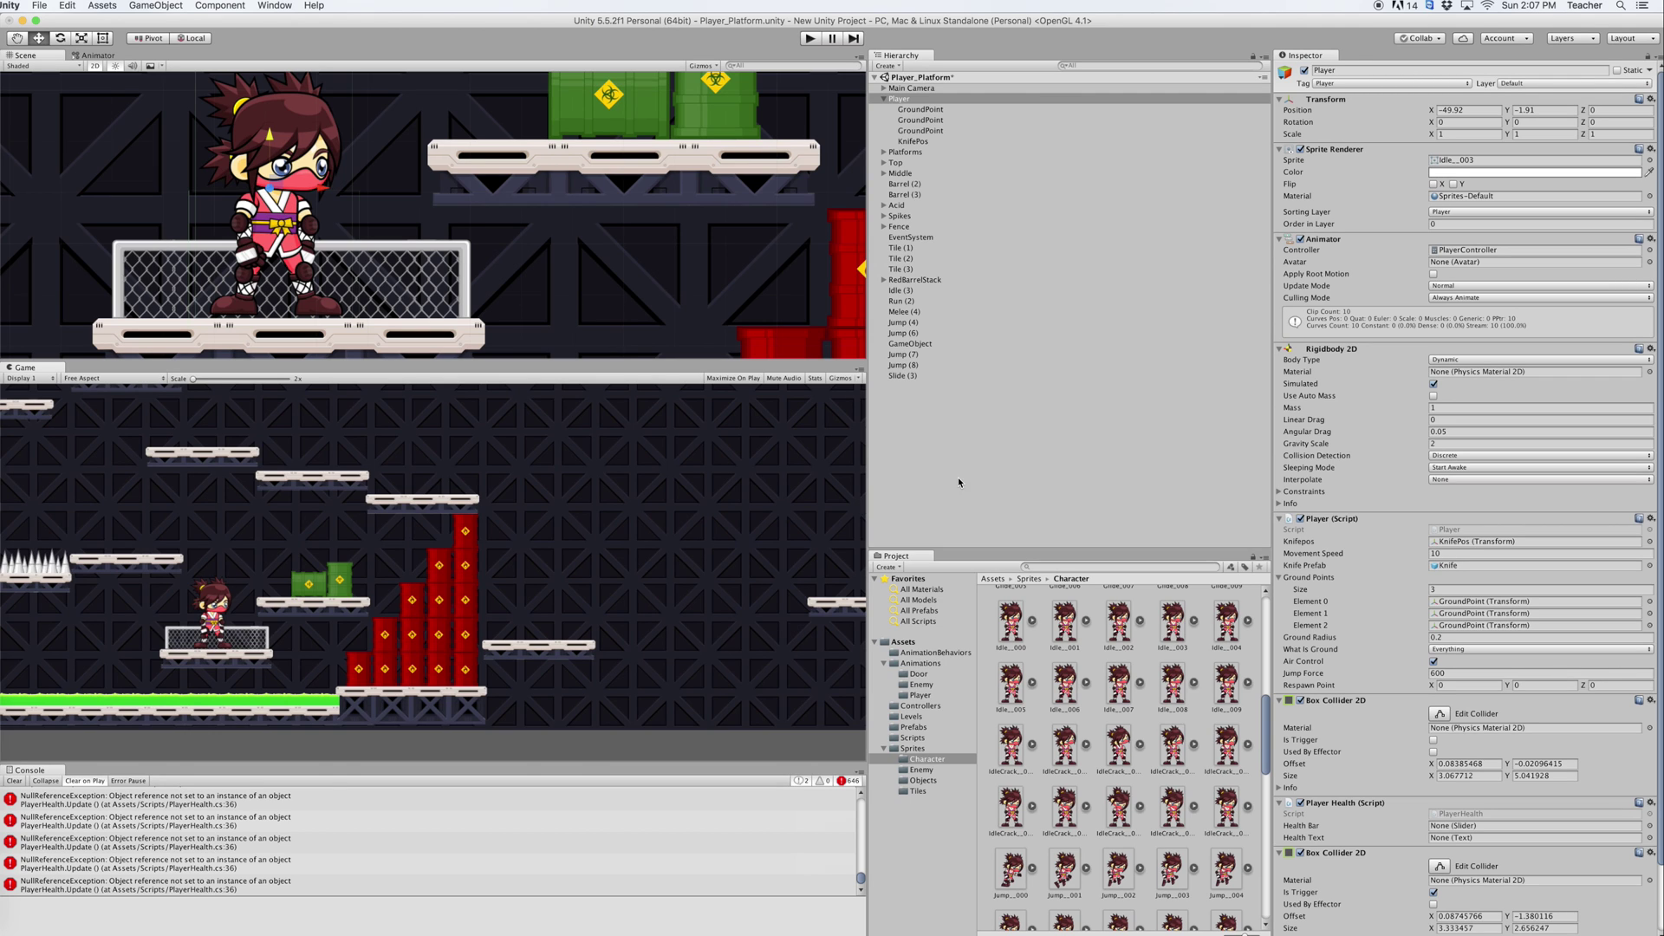
Show the Enemy sprites, scroll to the Idle frames, and drop Idle (1) into the Player's Sprite field
left_click(923, 770)
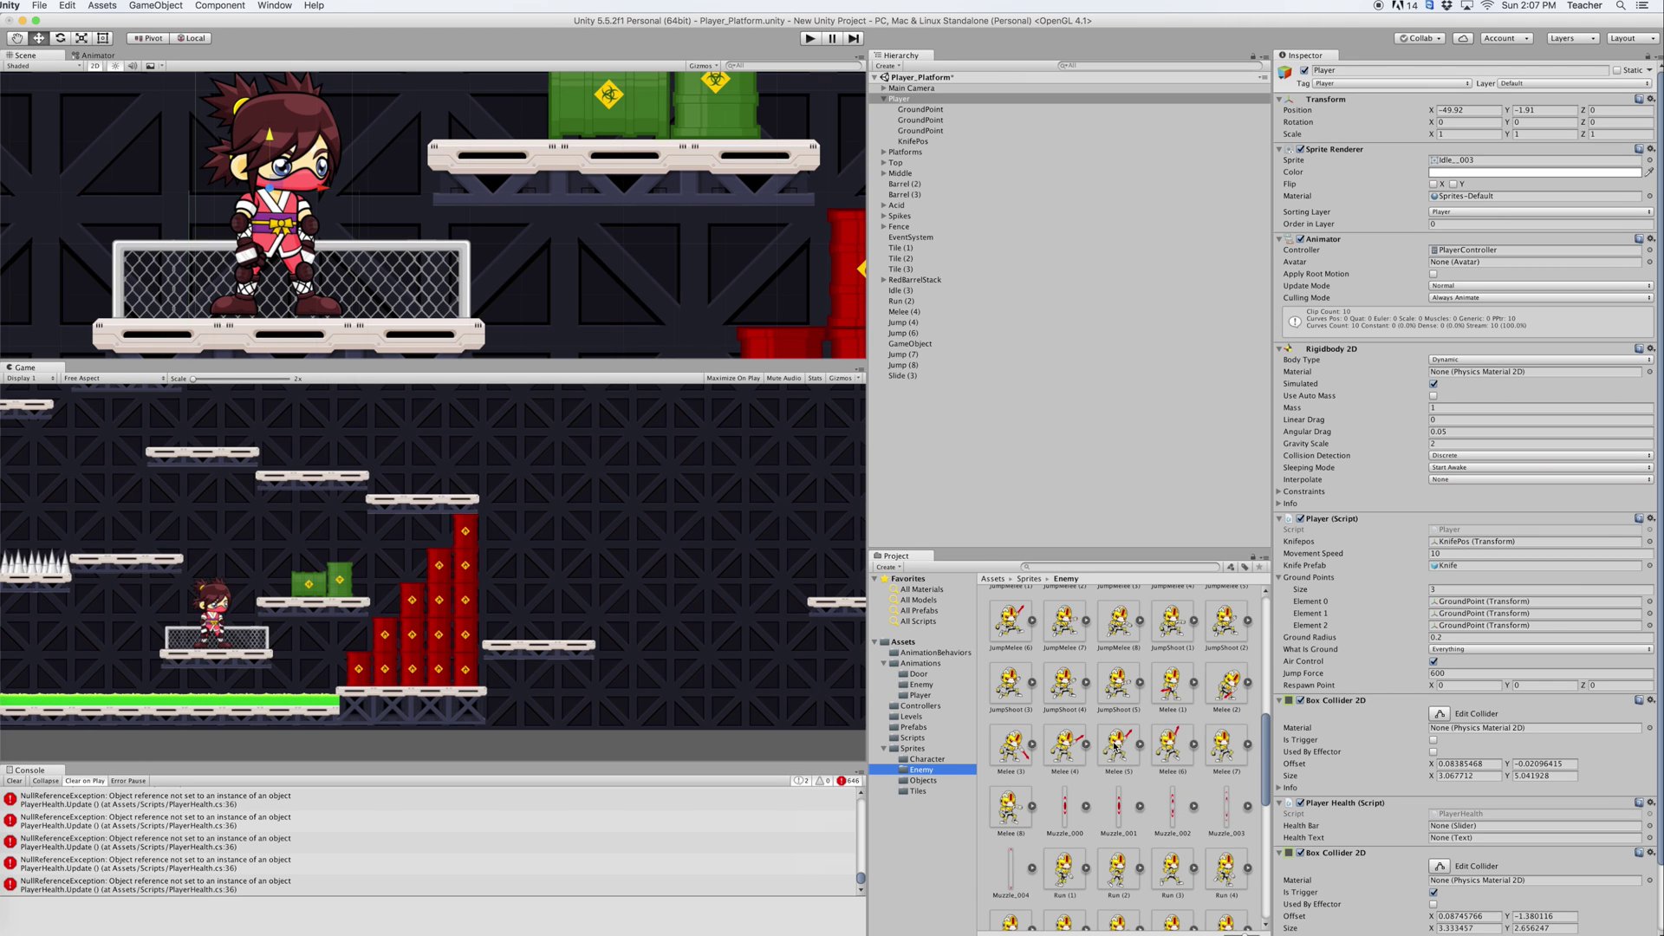
scroll(1093, 717, "up", 10)
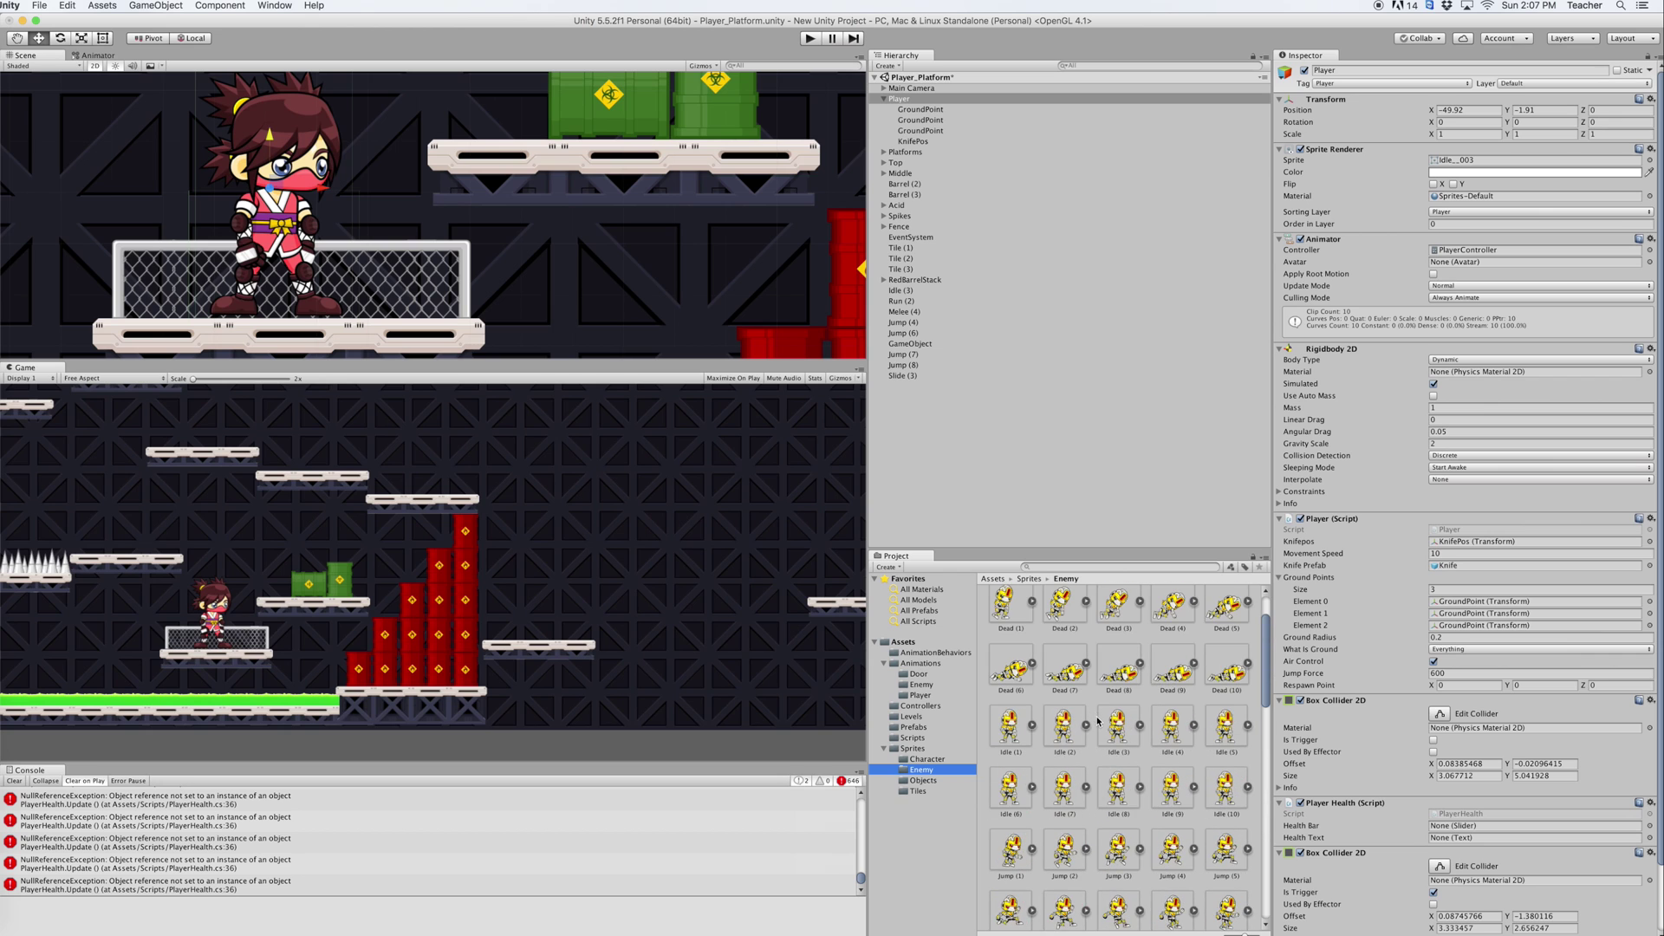
scroll(1097, 721, "down", 5)
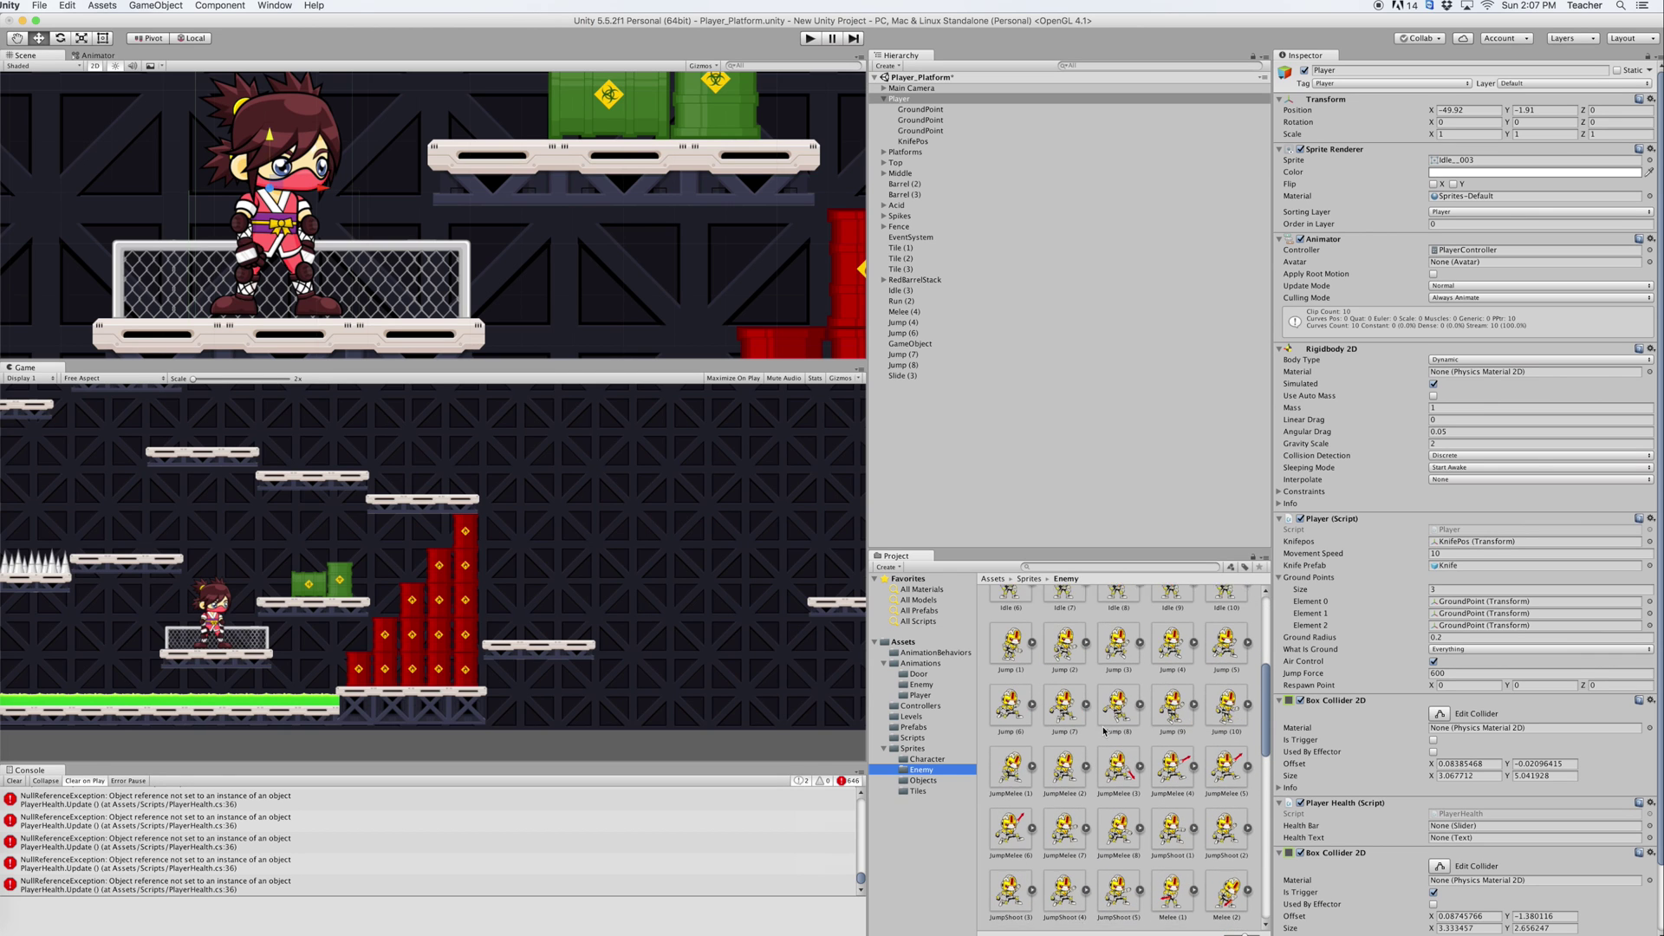
scroll(1103, 730, "down", 5)
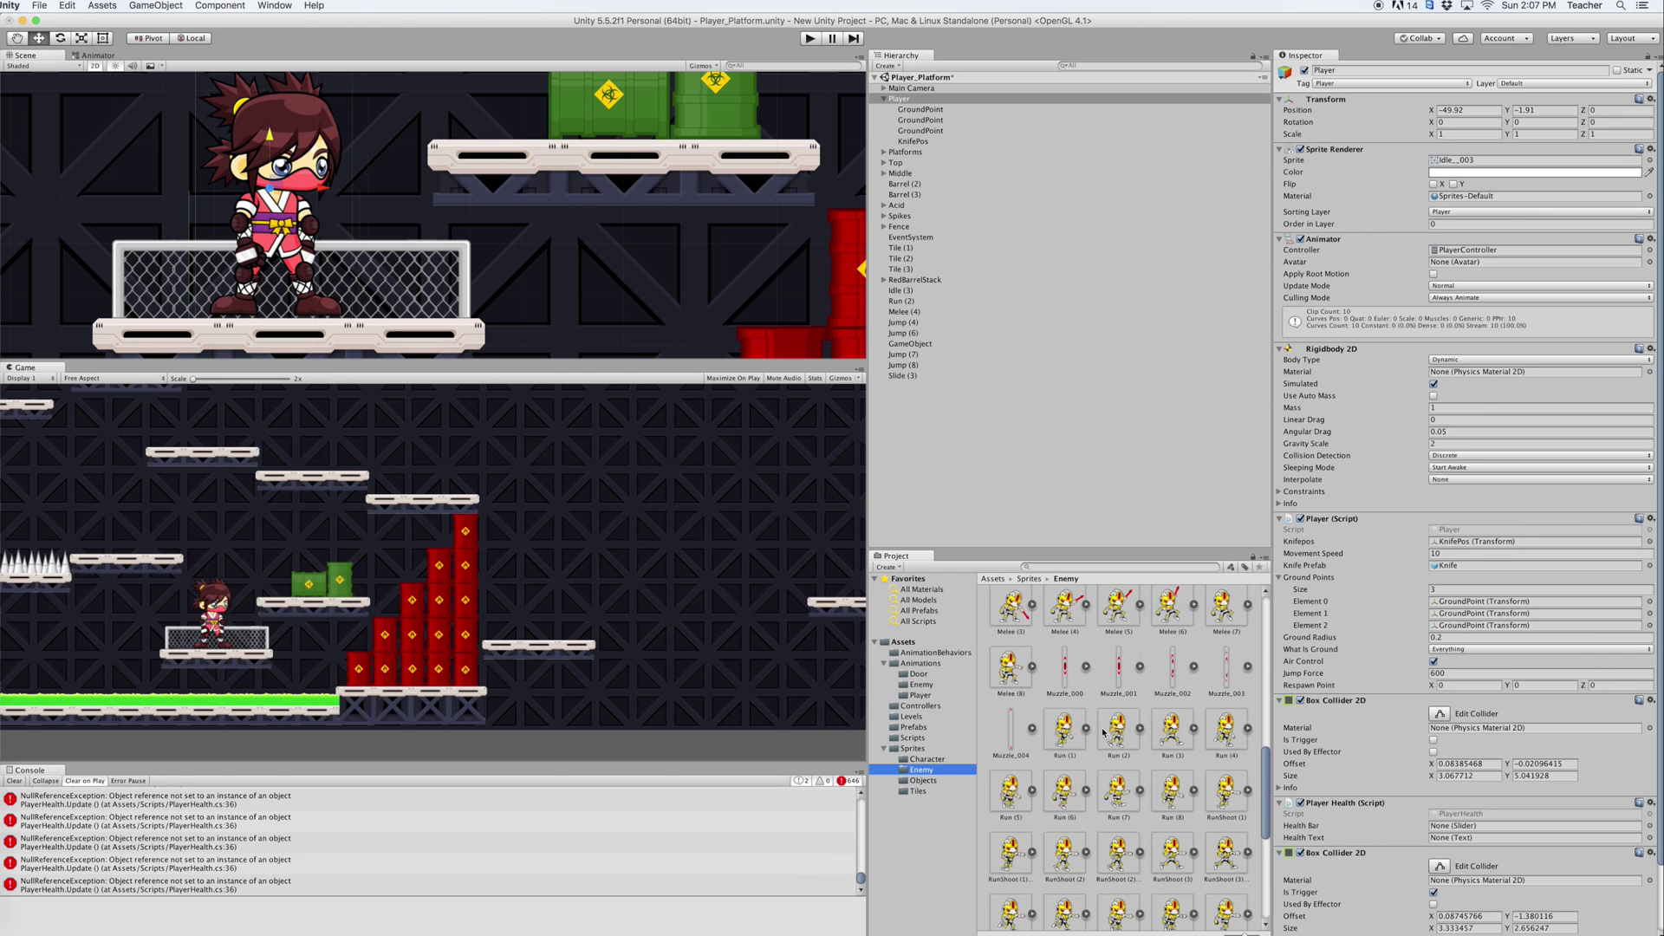
scroll(1103, 730, "up", 5)
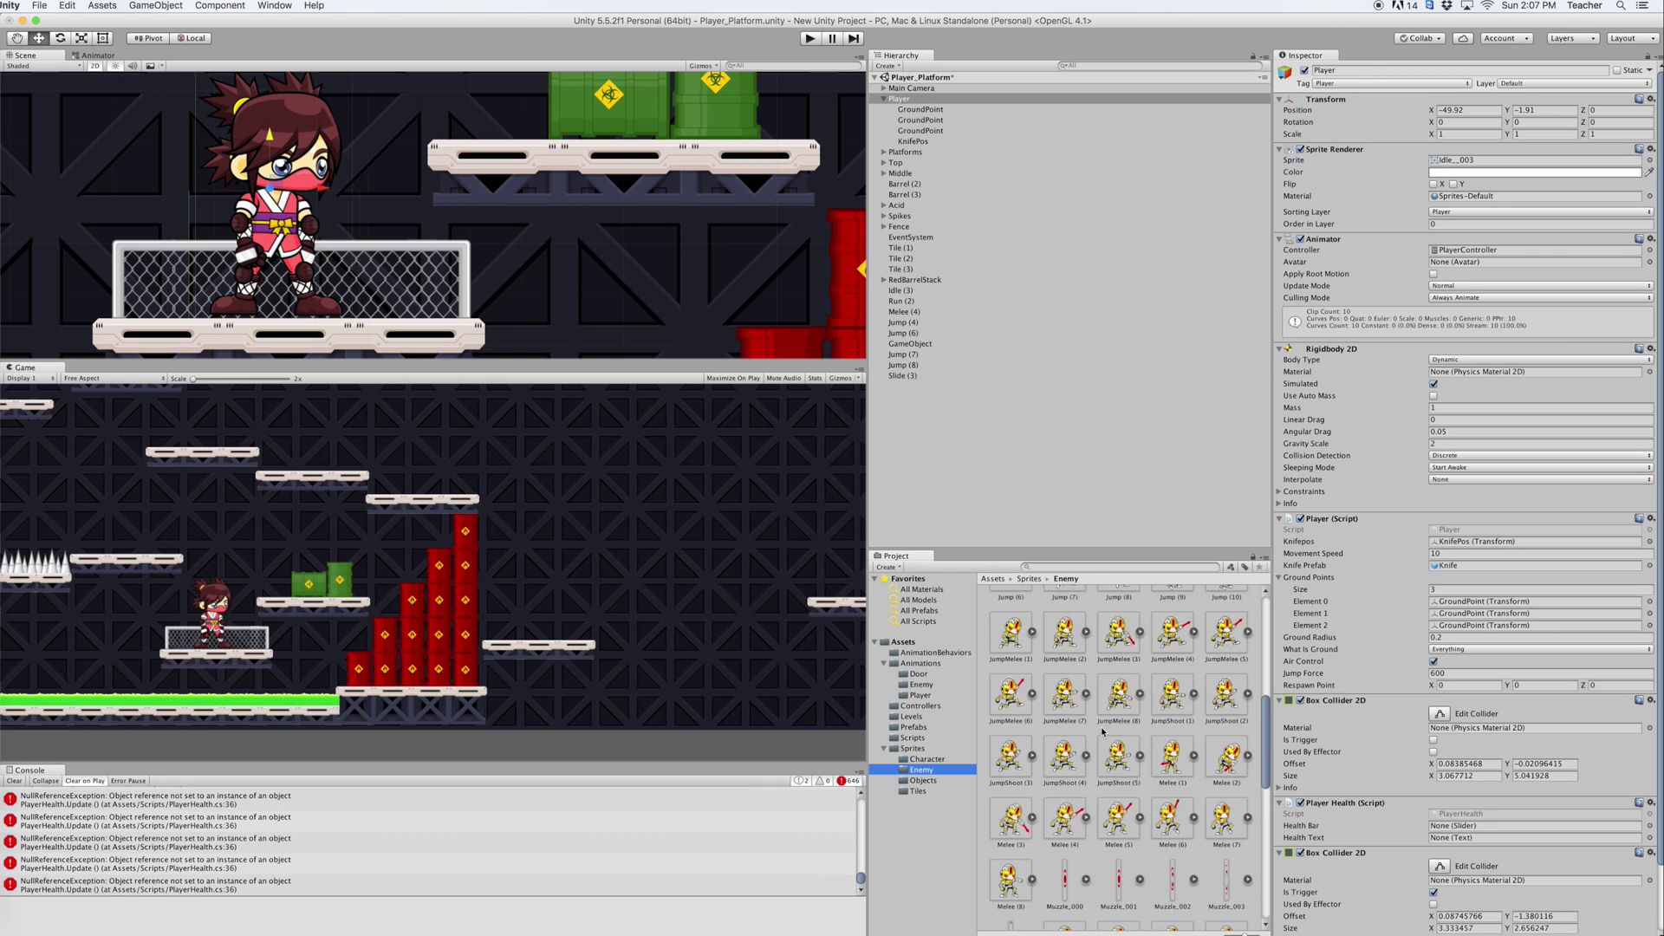
scroll(1104, 731, "up", 2)
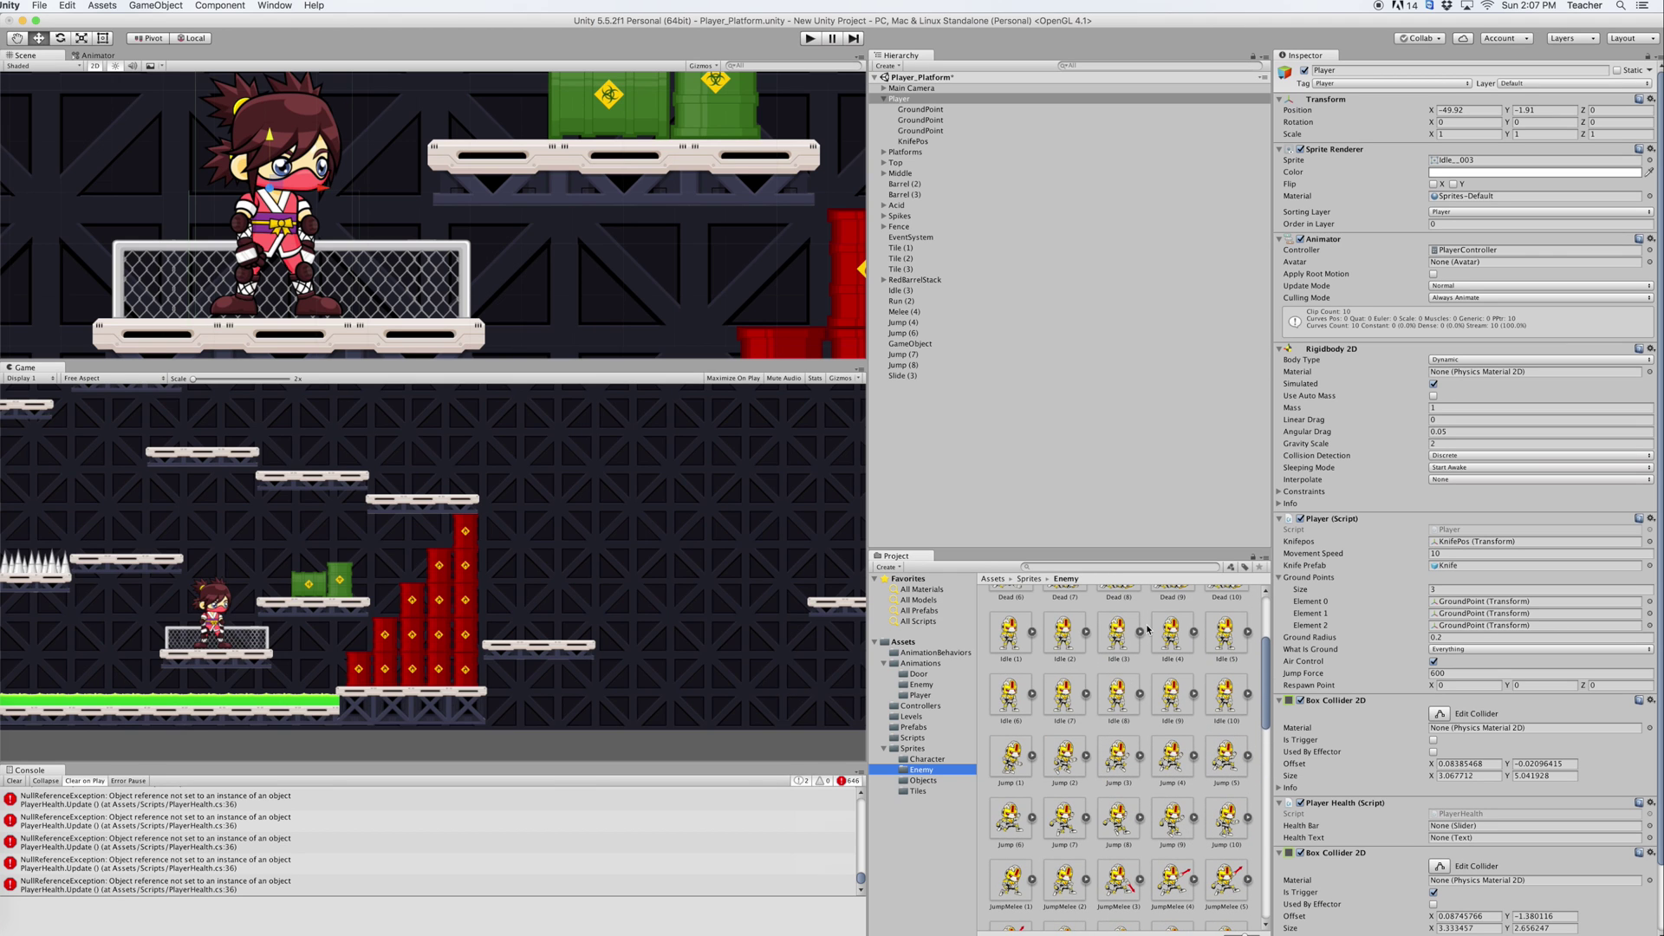
scroll(1009, 636, "up", 1)
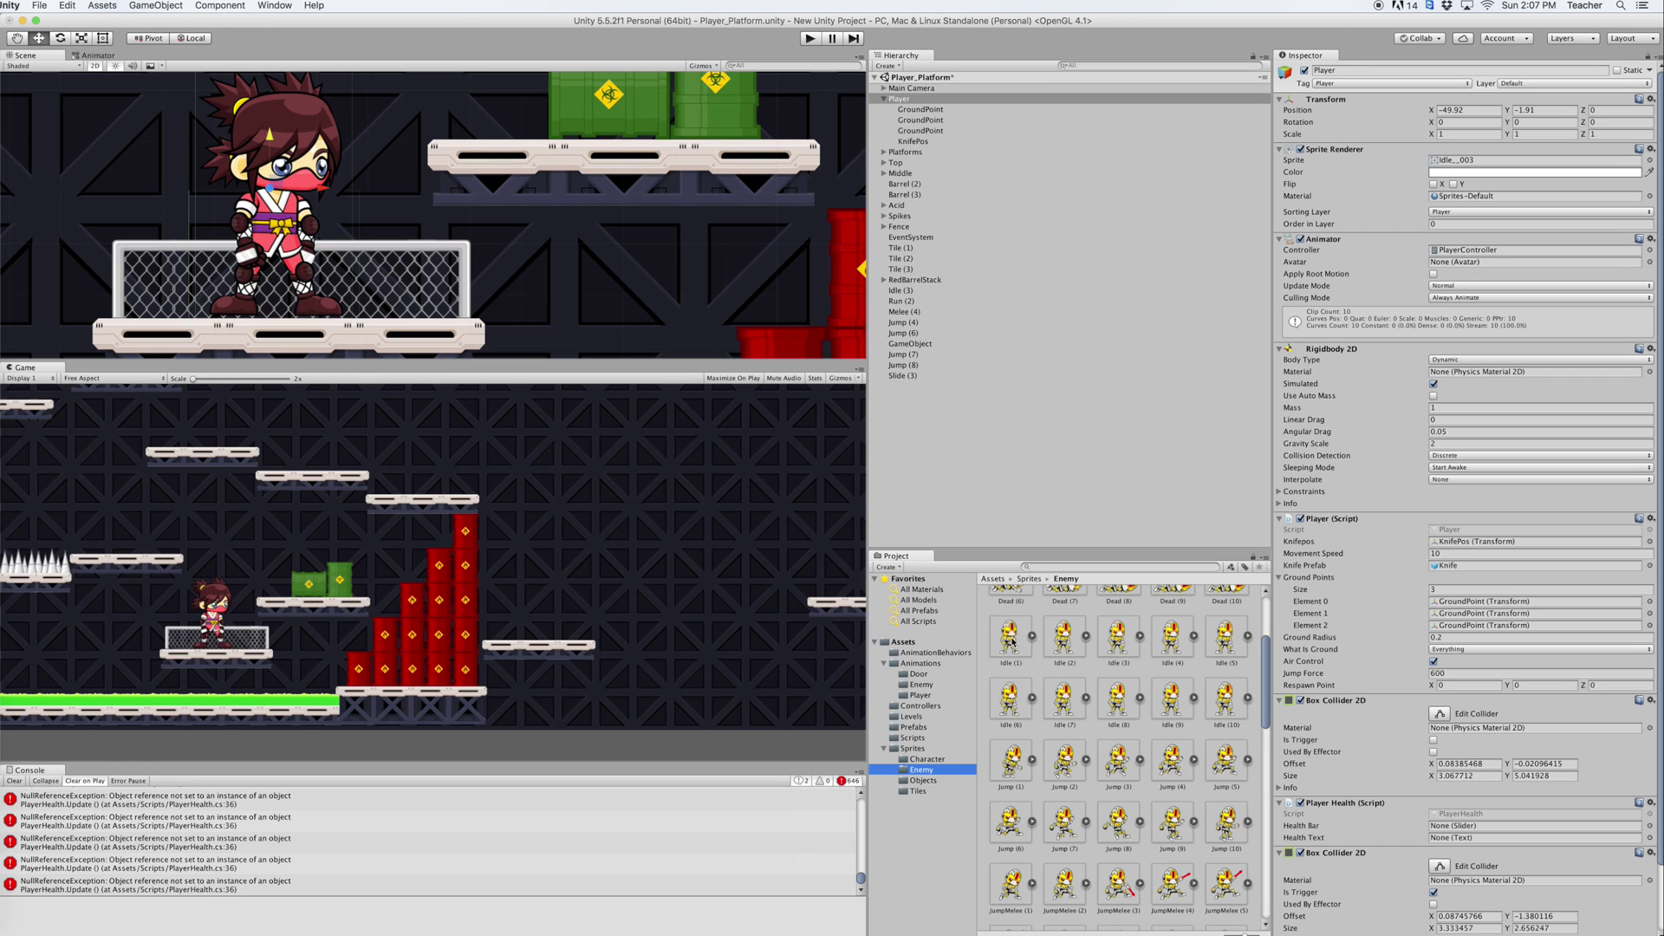
left_click_drag(1009, 637, 1453, 162)
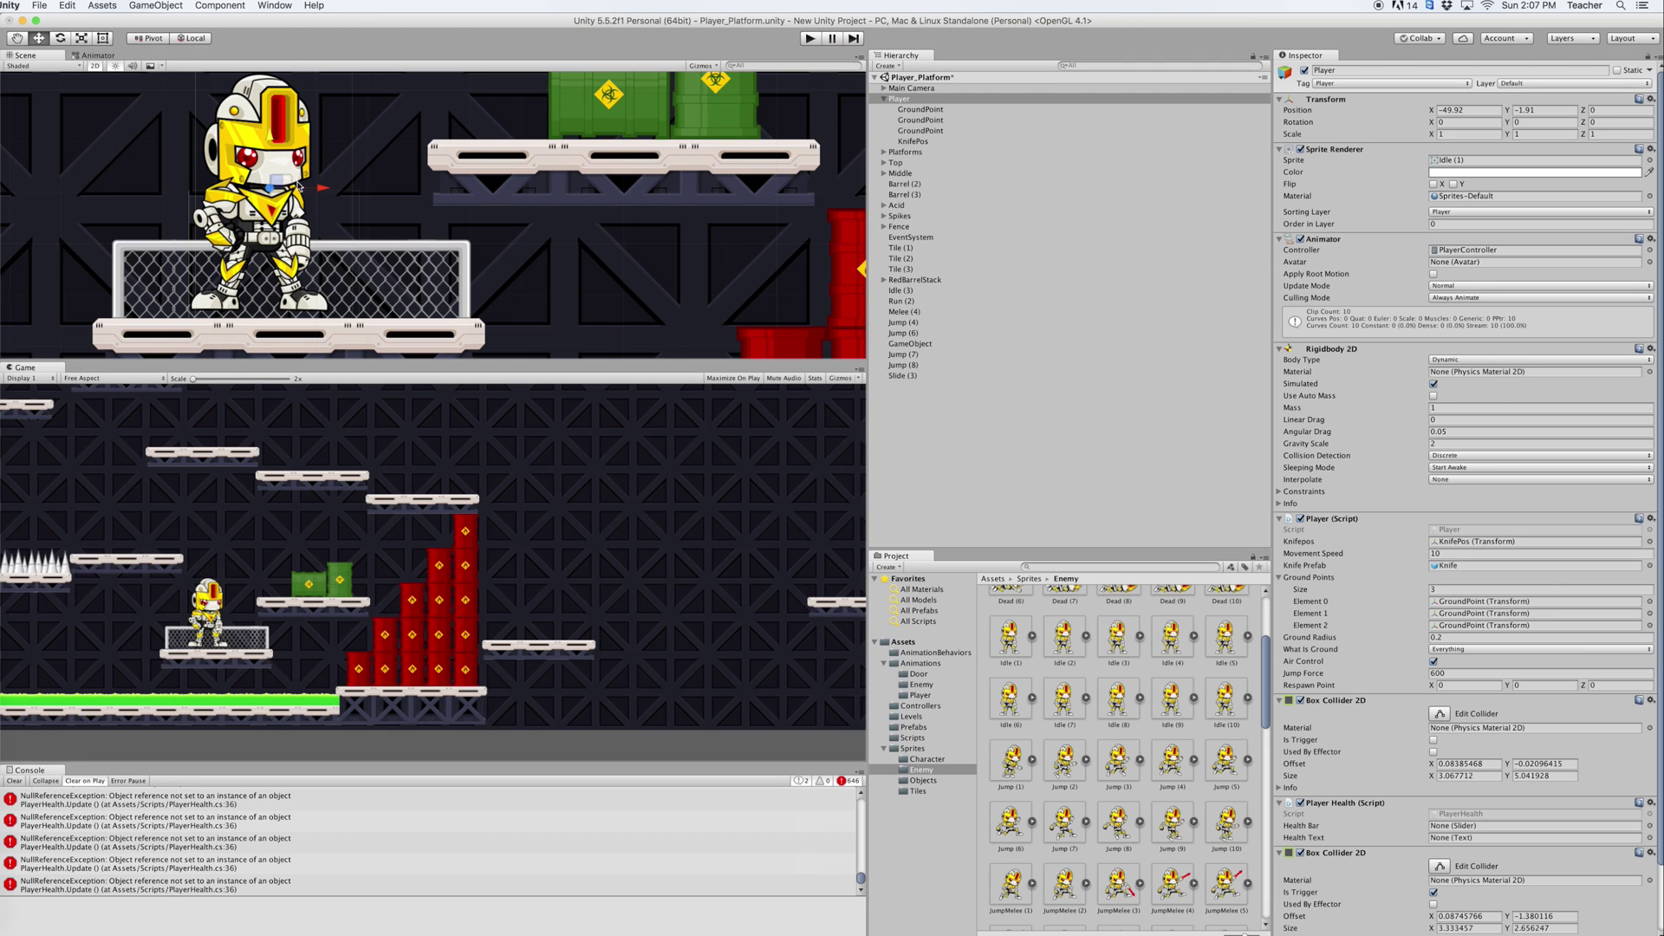
Expand the Player in the Hierarchy and select its first GroundPoint
left_click(883, 99)
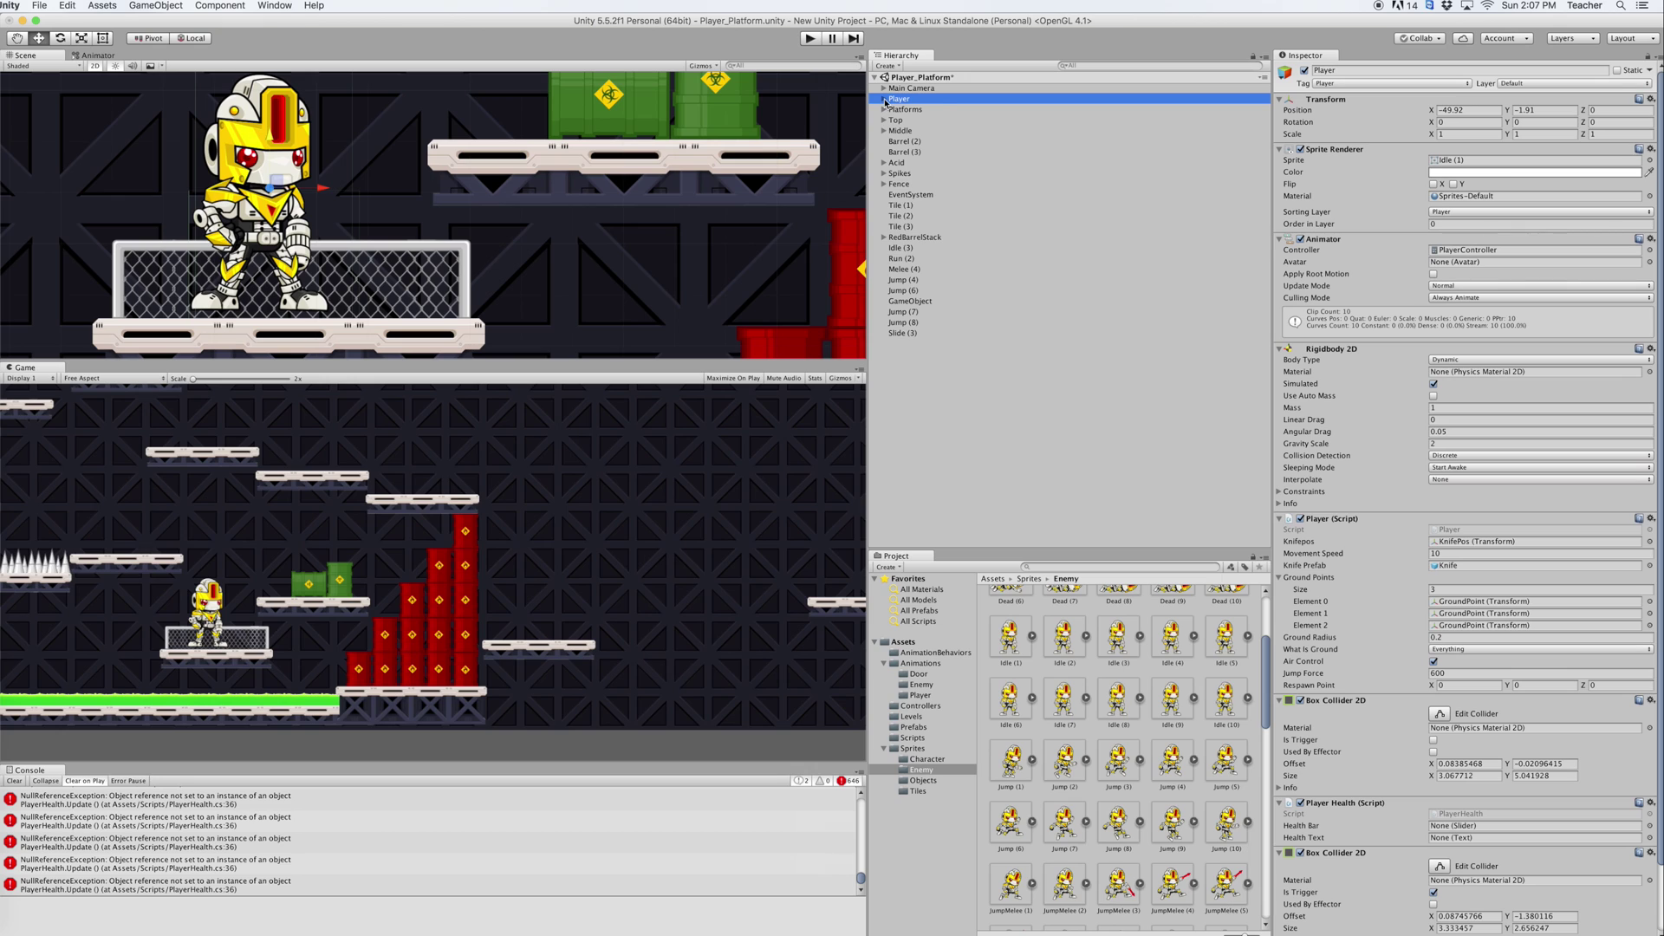
left_click(884, 100)
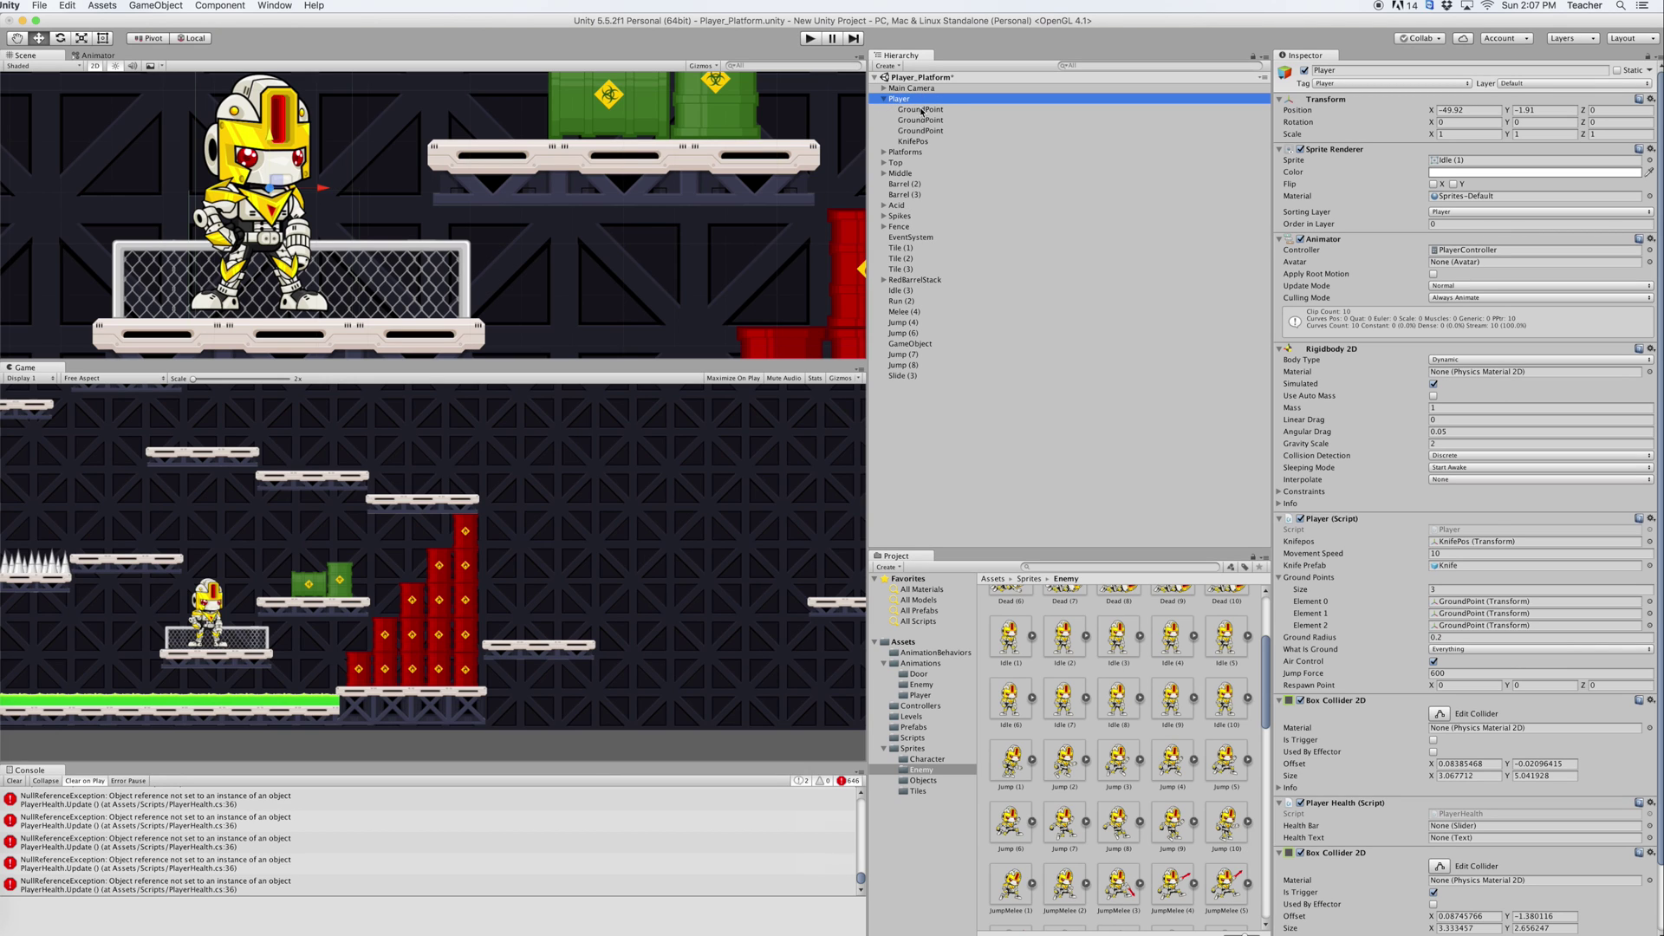
left_click(920, 110)
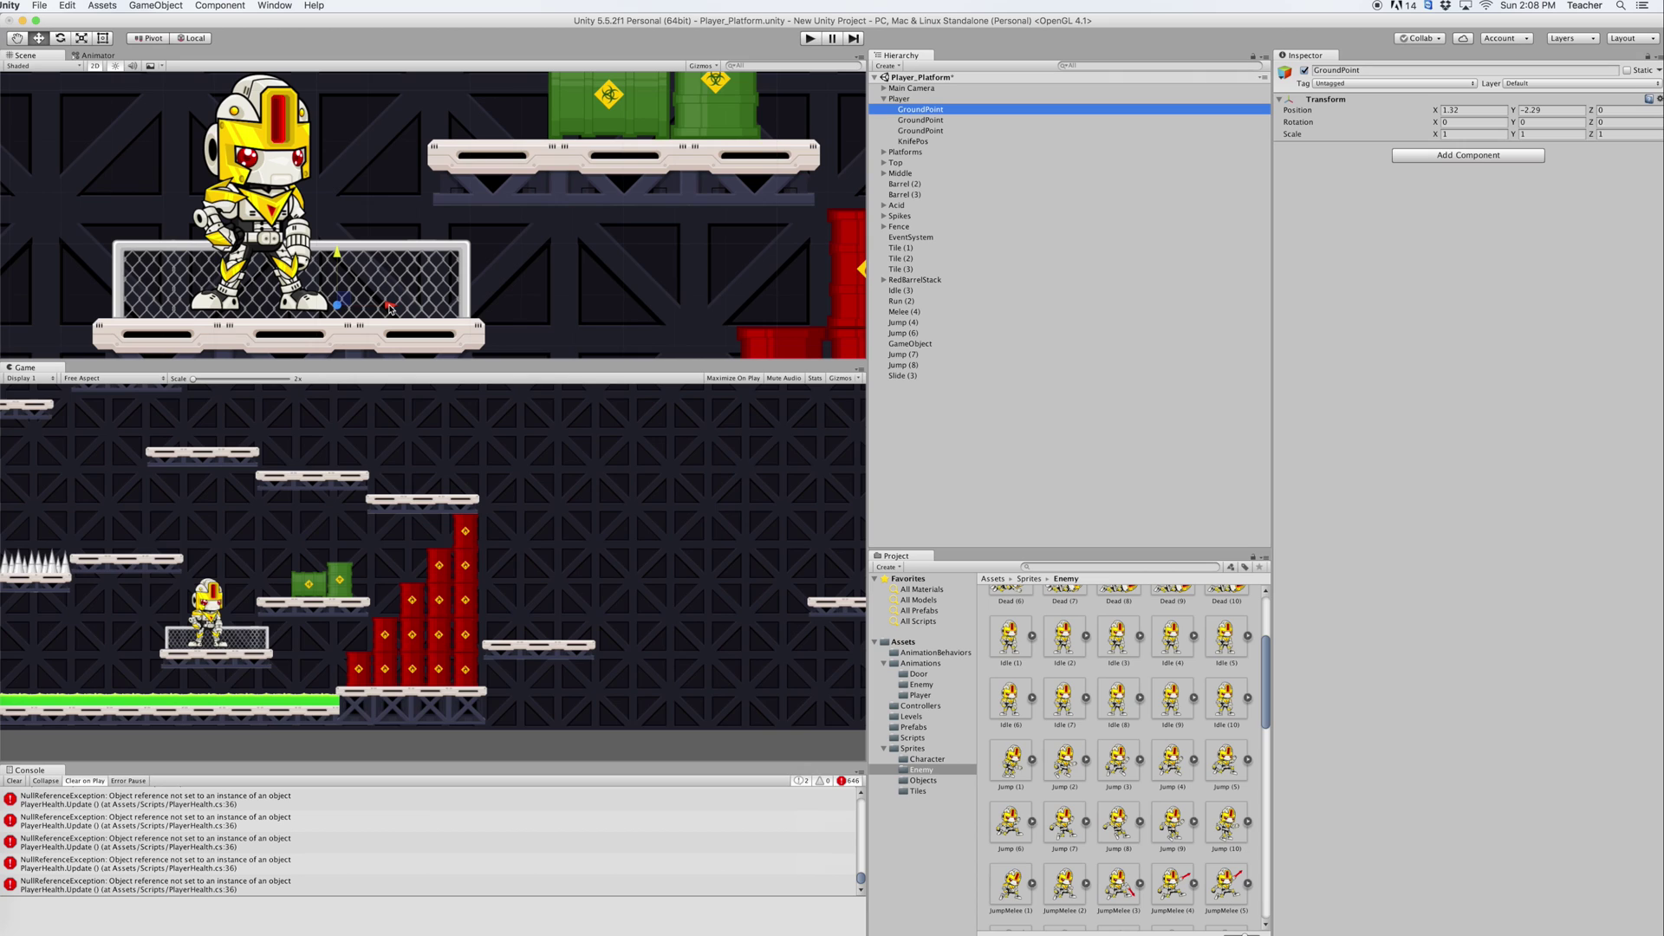
Nudge the first GroundPoint left and down onto the robot's right foot at X 1.1
left_click_drag(390, 308, 386, 306)
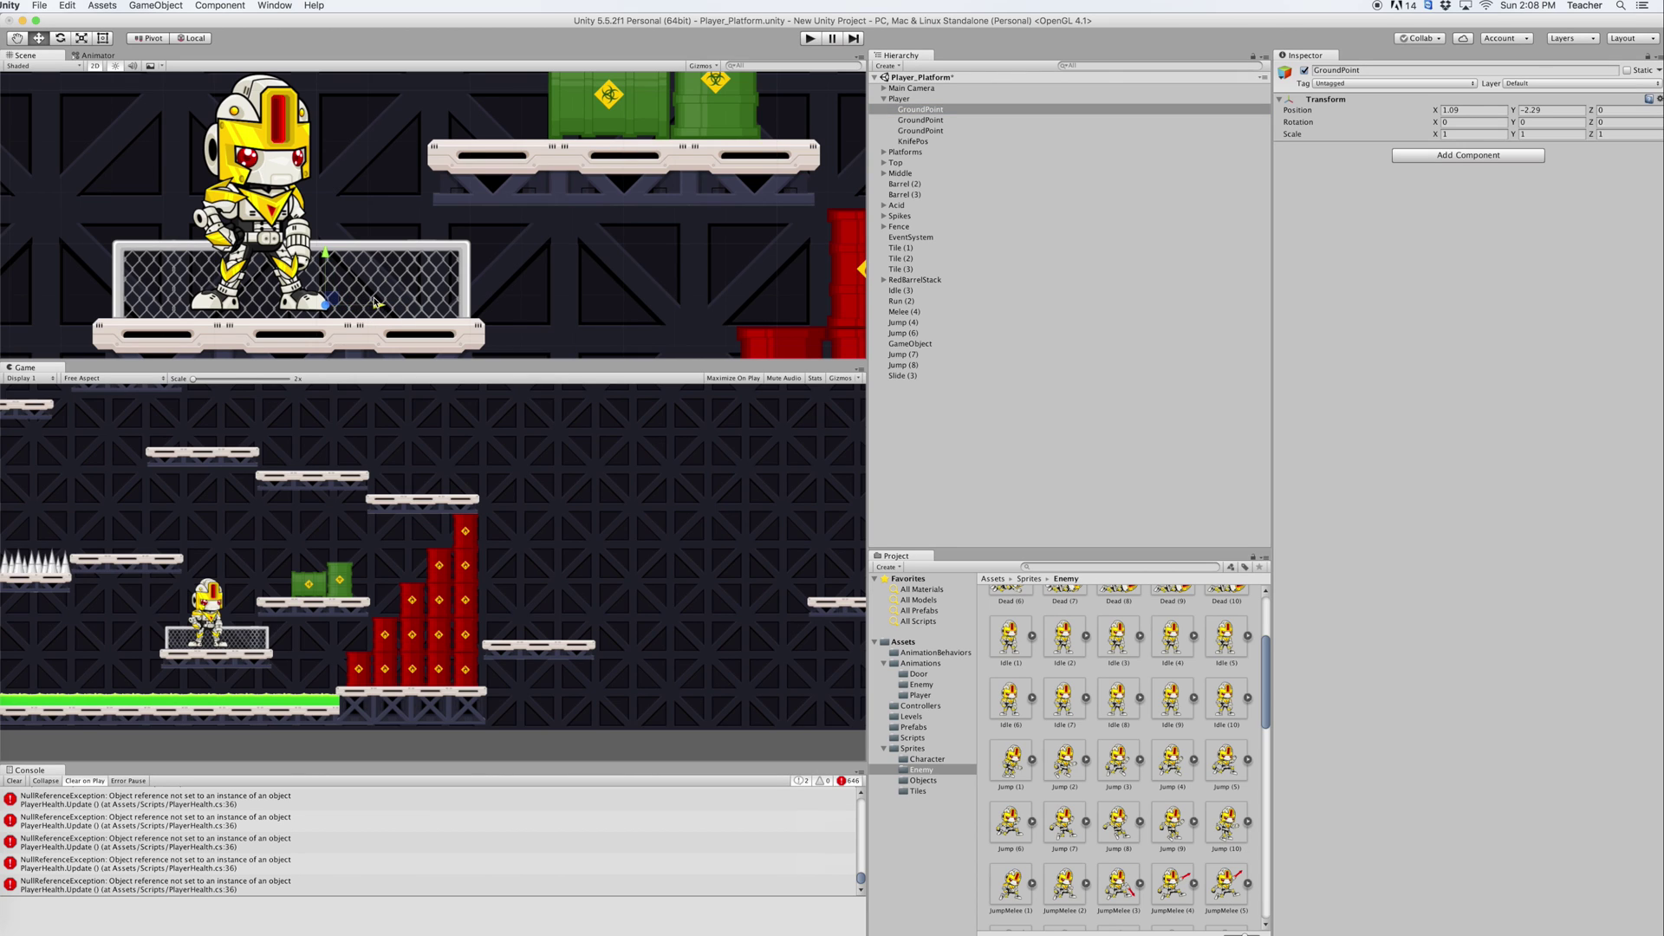
left_click_drag(326, 260, 326, 265)
left_click_drag(328, 262, 328, 262)
left_click_drag(379, 313, 381, 315)
Paste Y -2.37 onto the second GroundPoint and nudge it left under the robot's foot
left_click(1545, 110)
key("super+c")
left_click(921, 120)
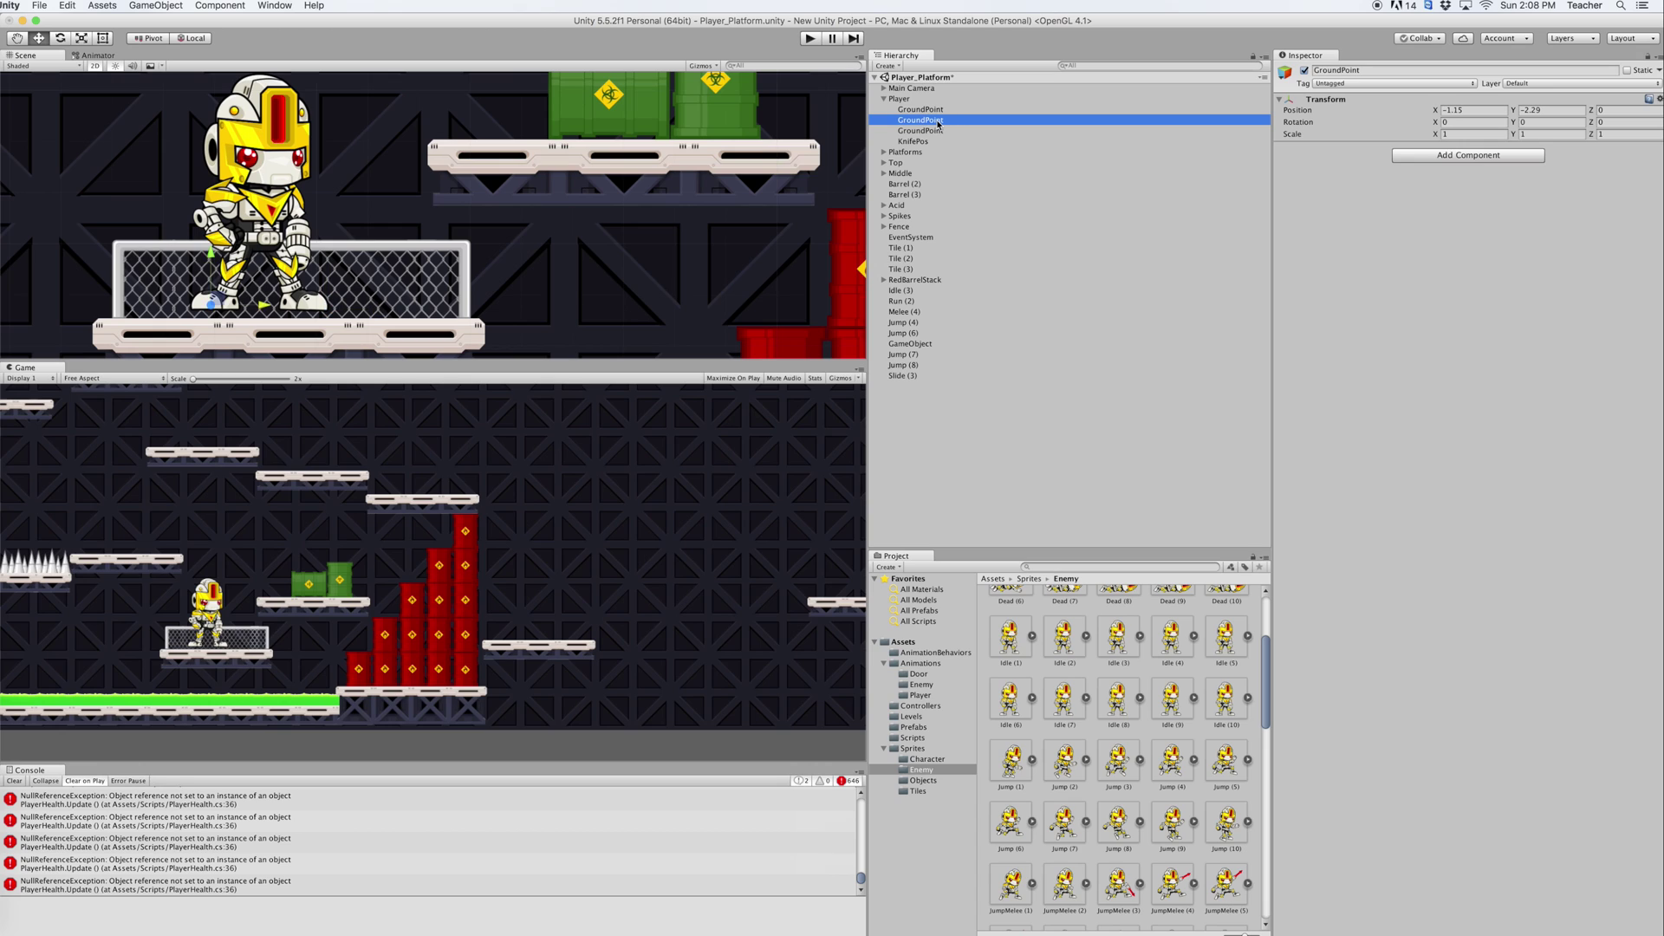
left_click(1551, 110)
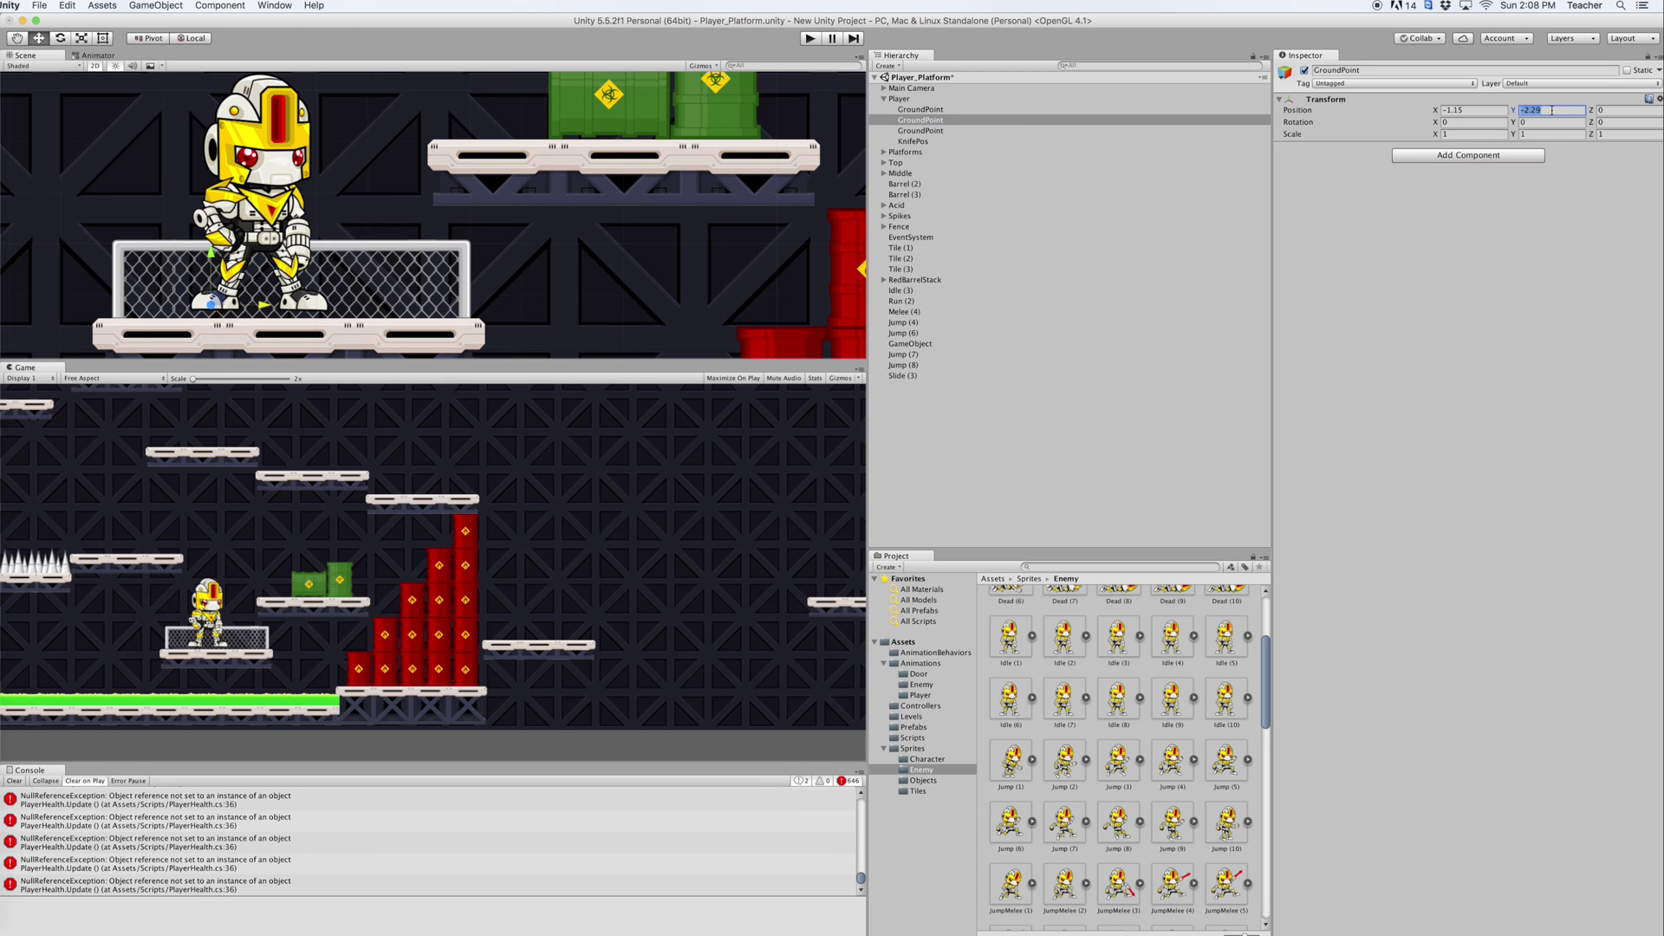
key("super+v")
left_click_drag(263, 307, 239, 311)
Set the third GroundPoint's Y to -2.37 and shift it left between the robot's feet
left_click(947, 131)
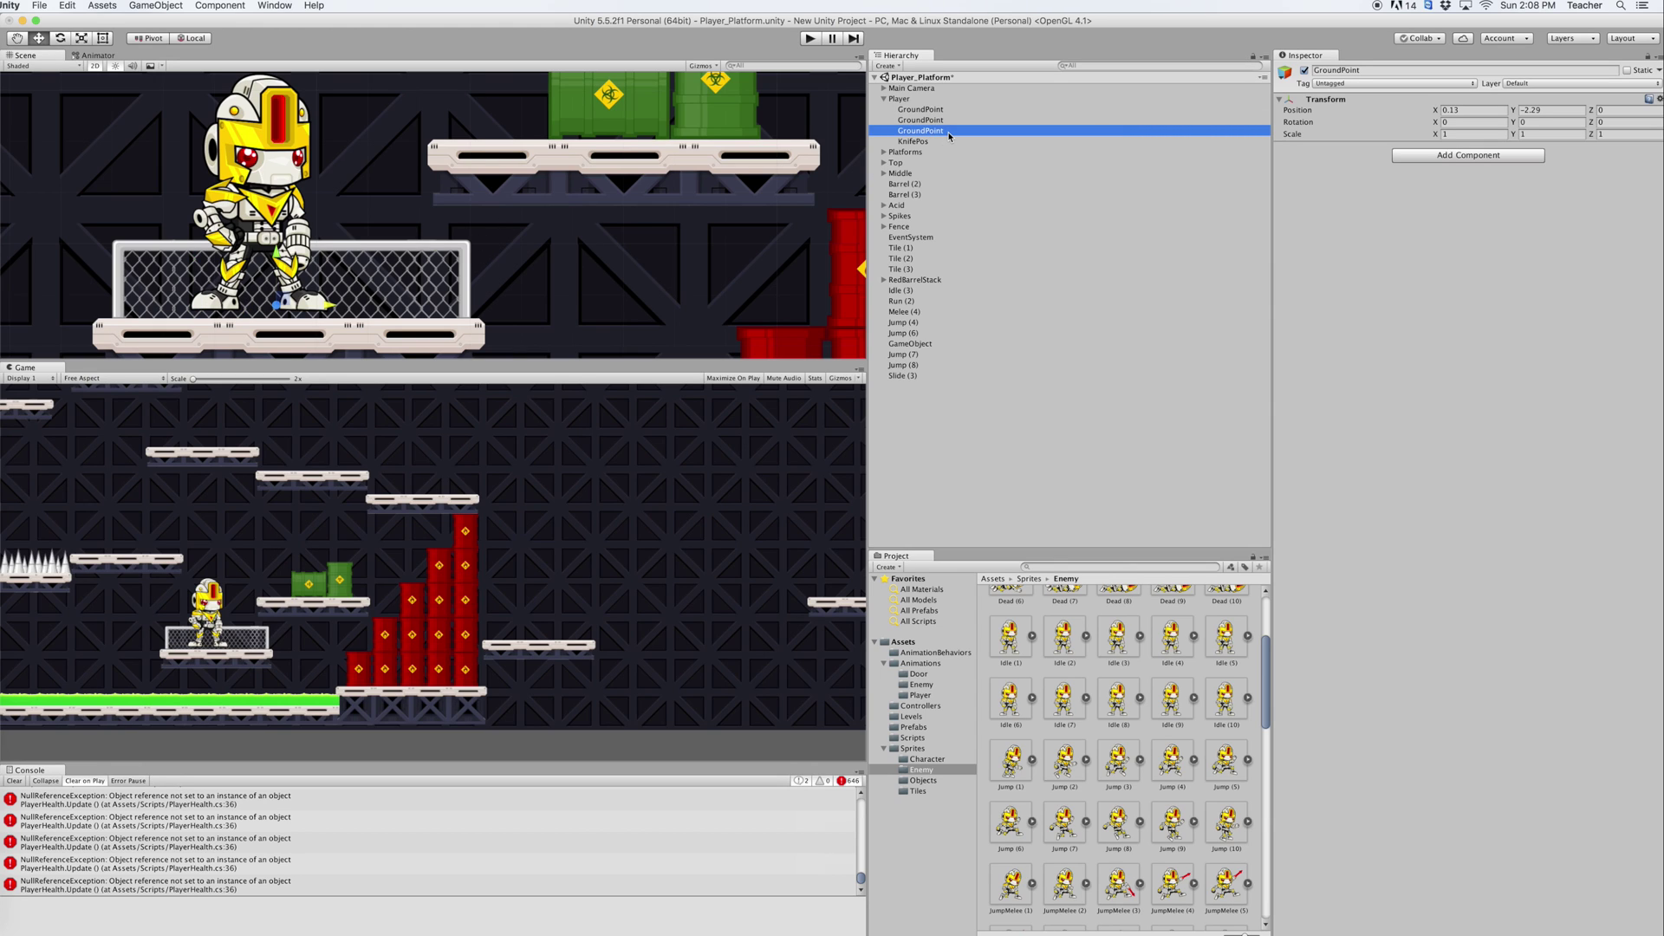
left_click(1553, 112)
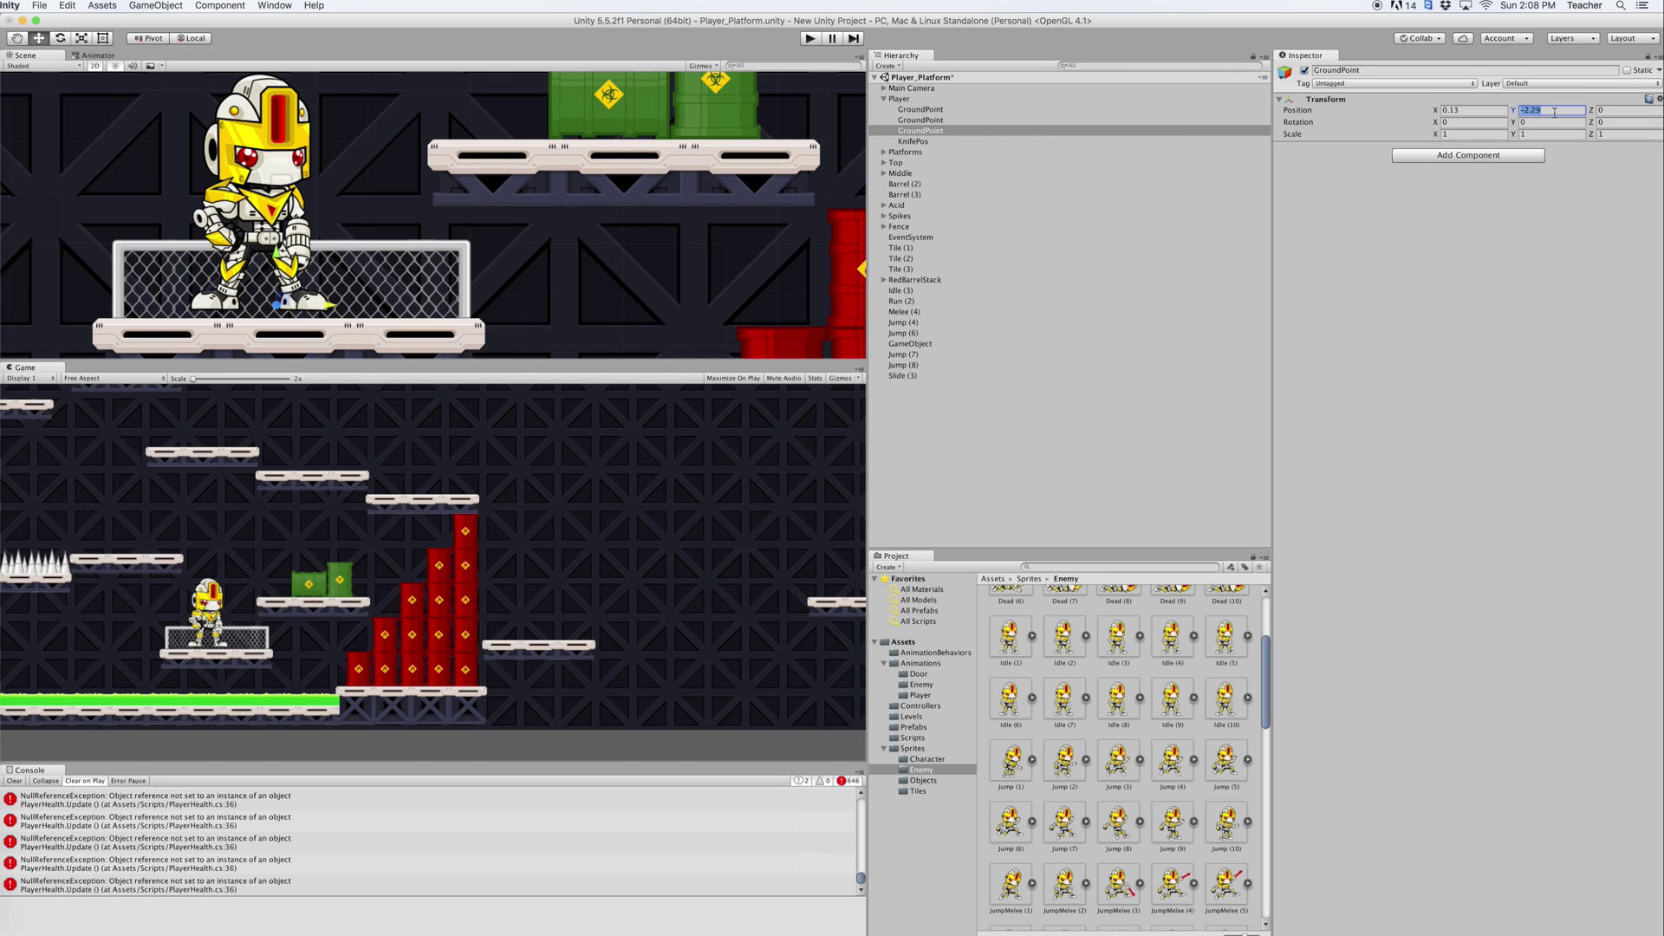
type("-2.37")
left_click_drag(328, 312, 308, 312)
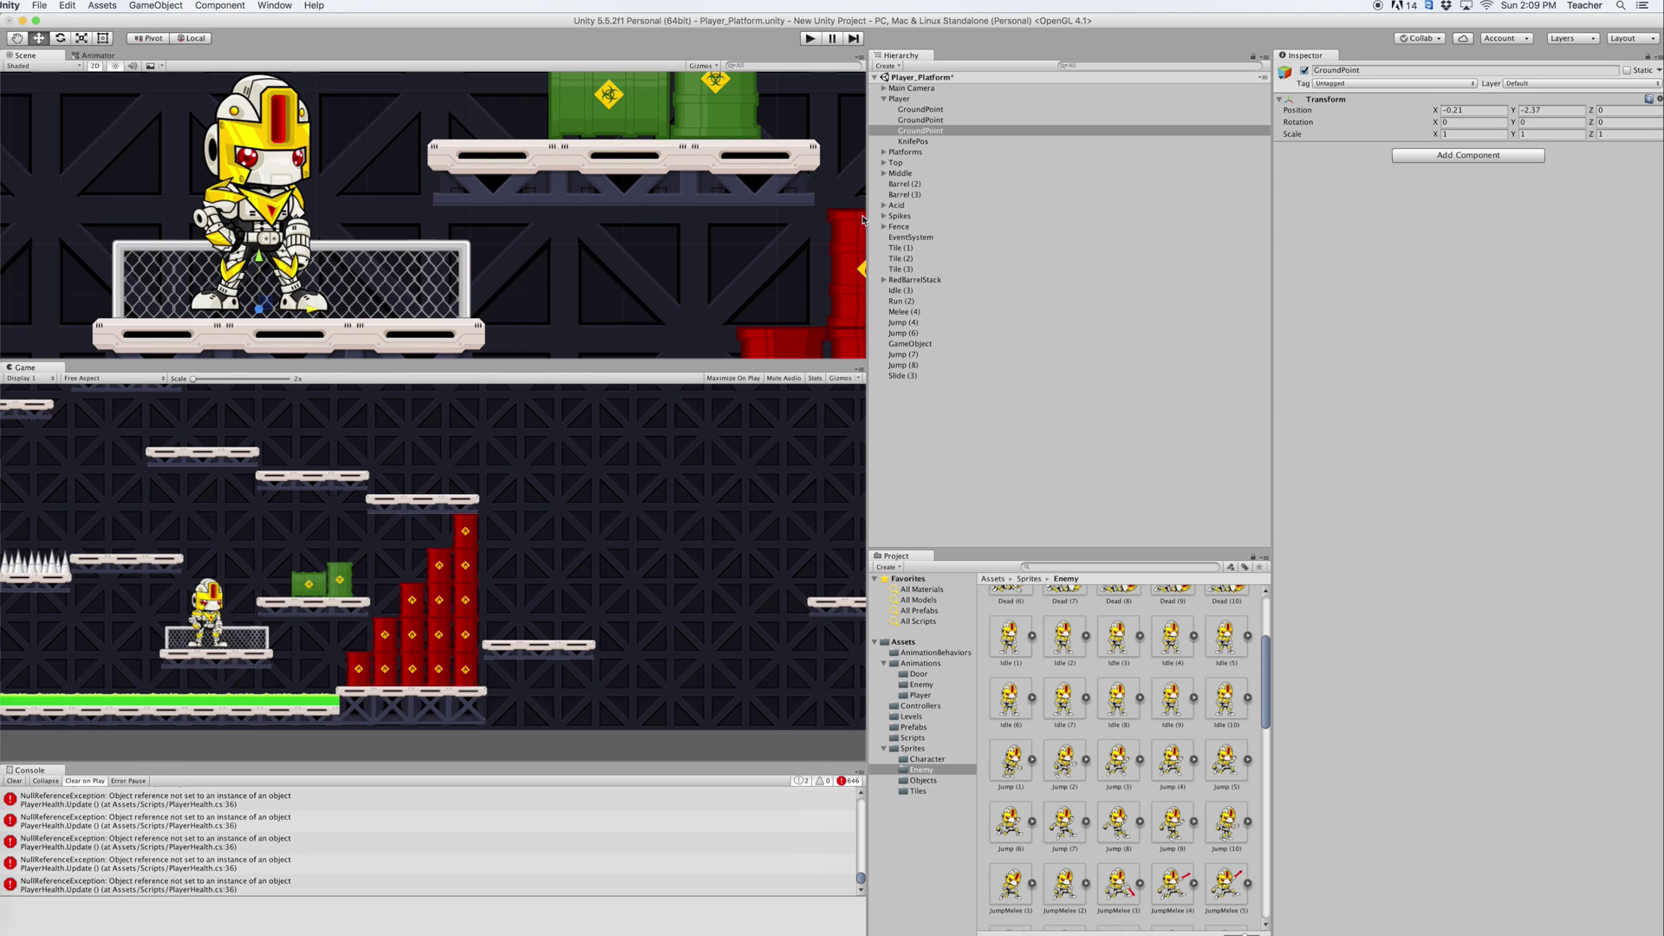
Check each of the three GroundPoints' placement in turn, then select the Player
left_click(933, 110)
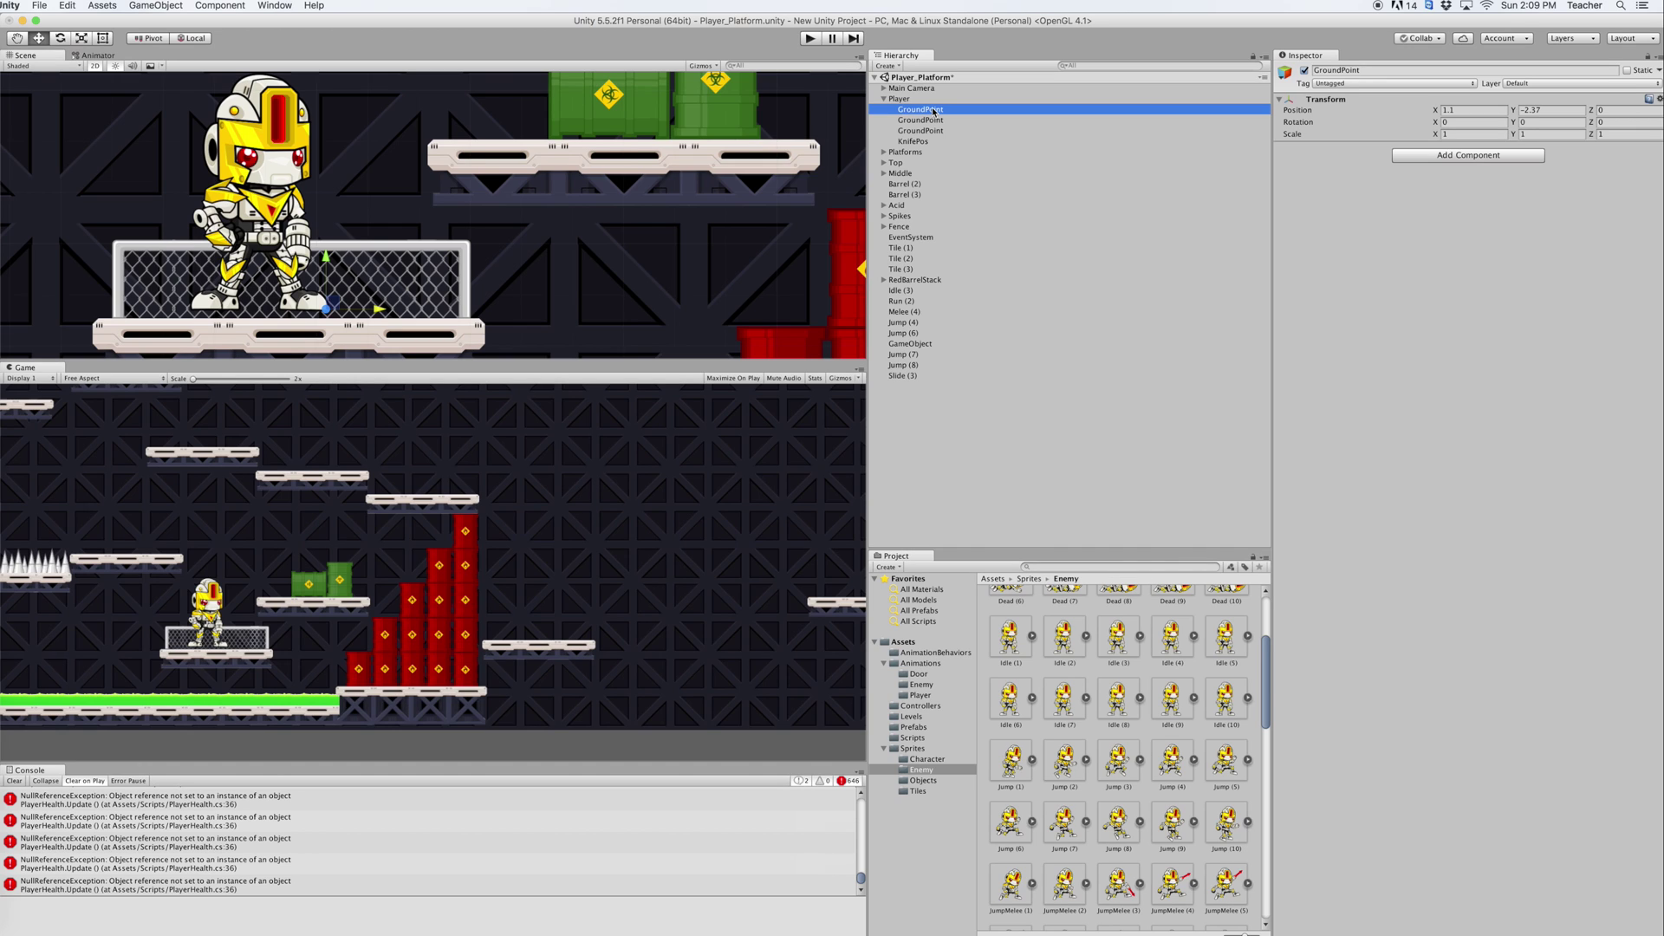
left_click(934, 121)
left_click(933, 131)
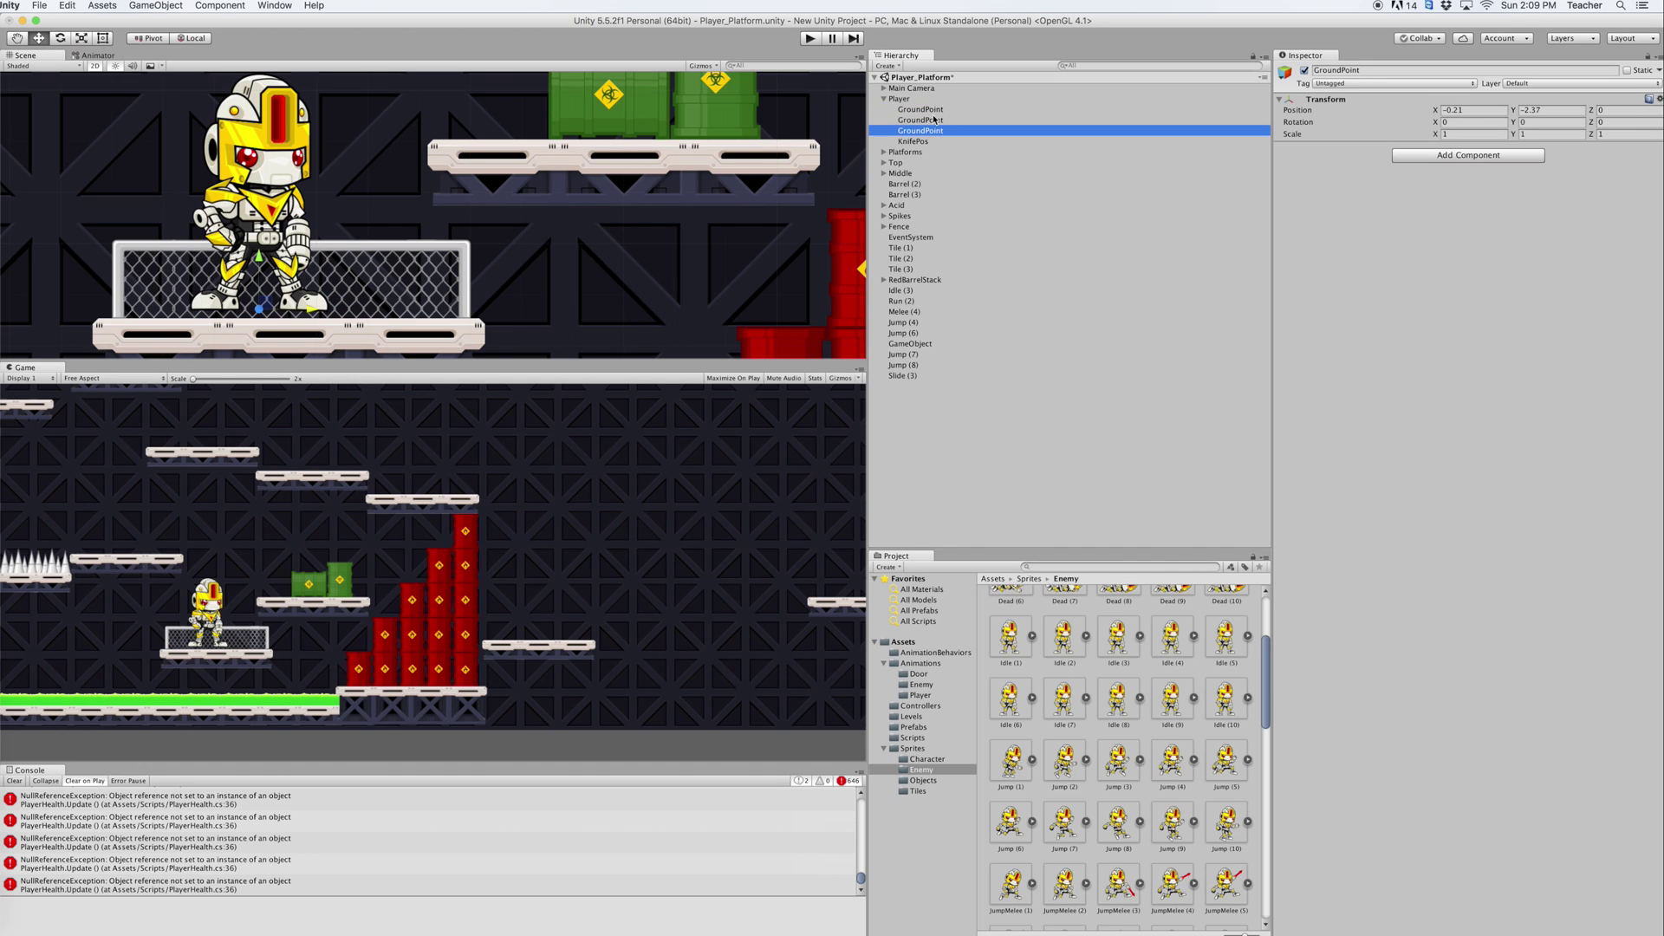
left_click(932, 110)
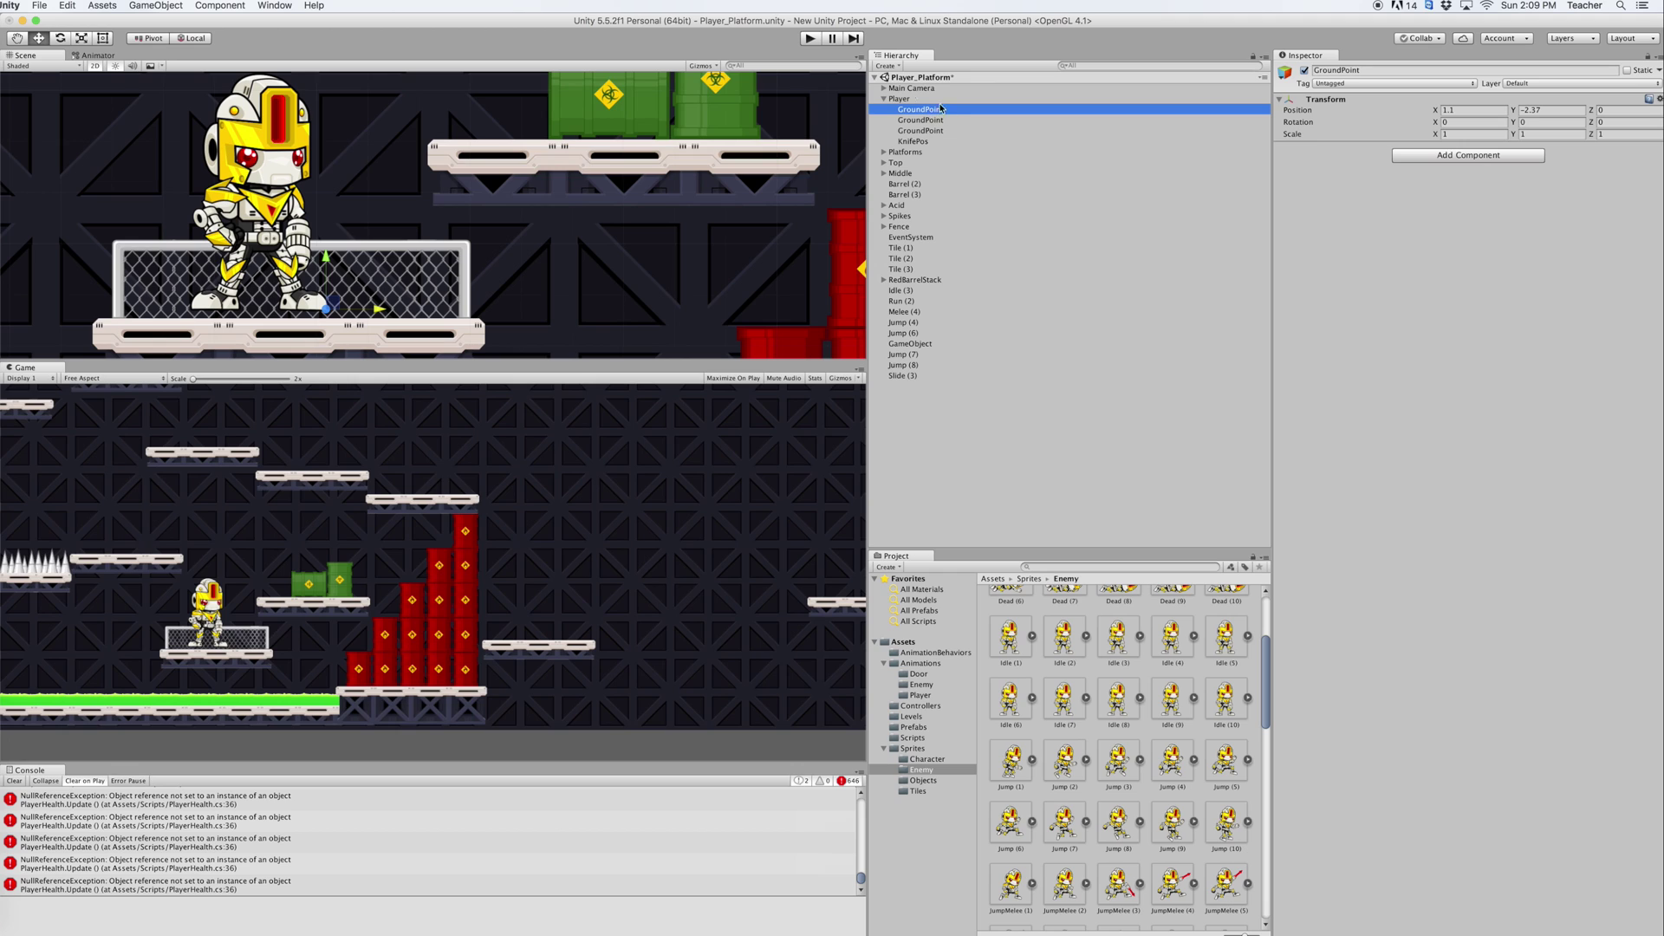
left_click(899, 99)
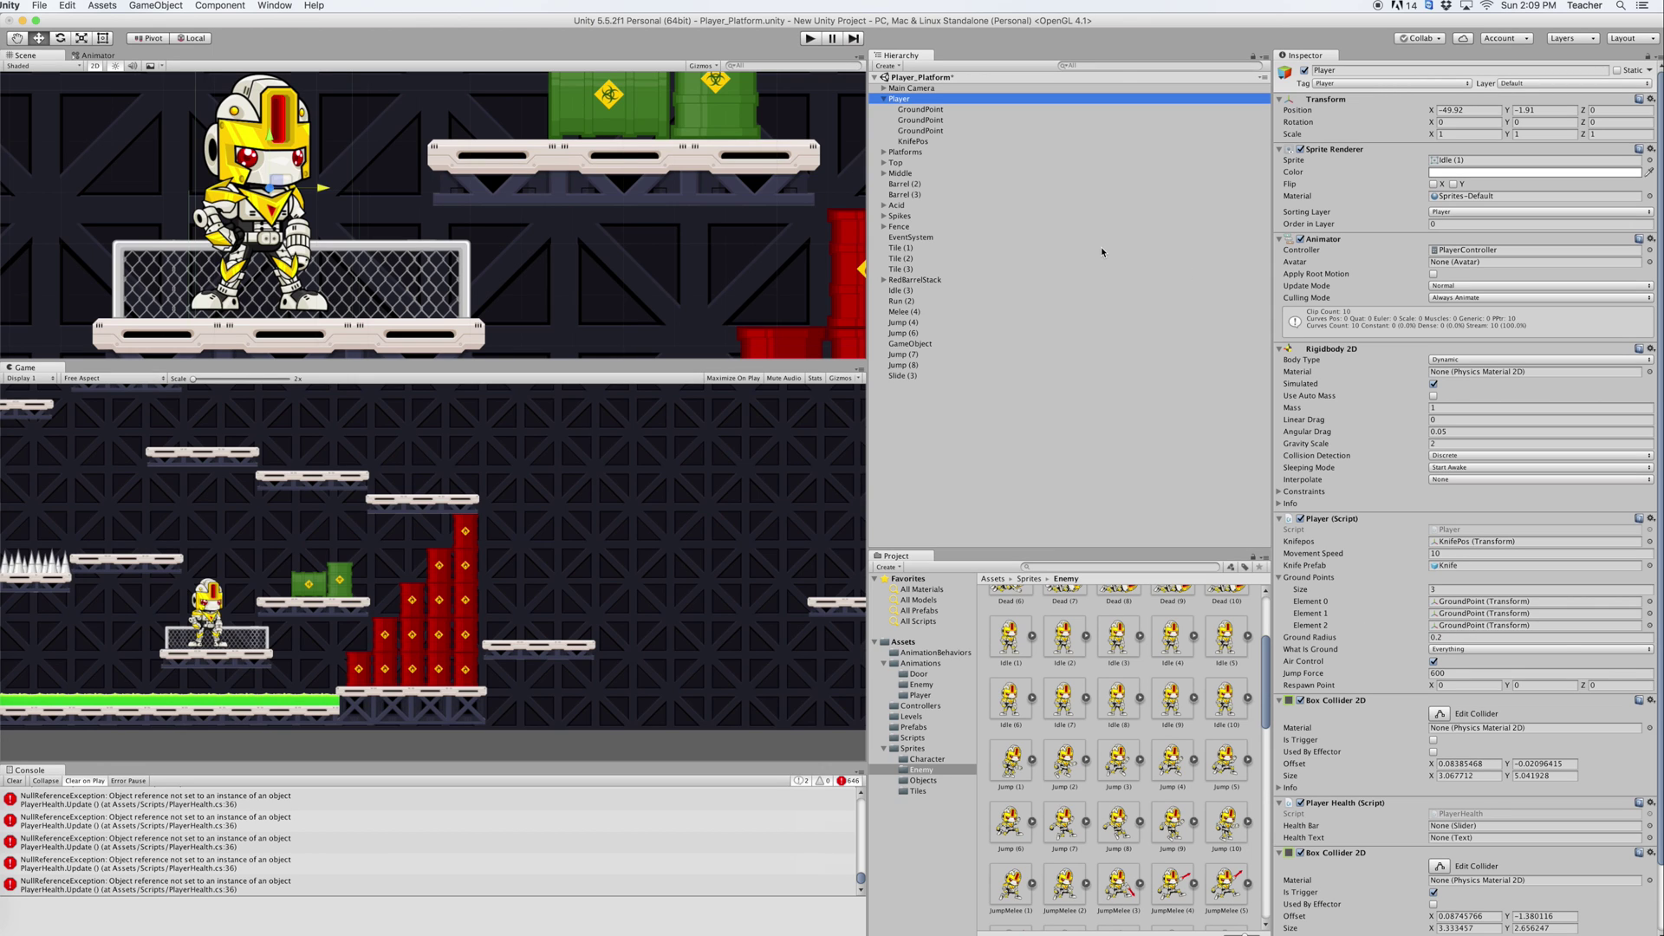
Assign the first, second and third GroundPoints to the Player script's Ground Points Elements 0, 1 and 2
left_click(914, 110)
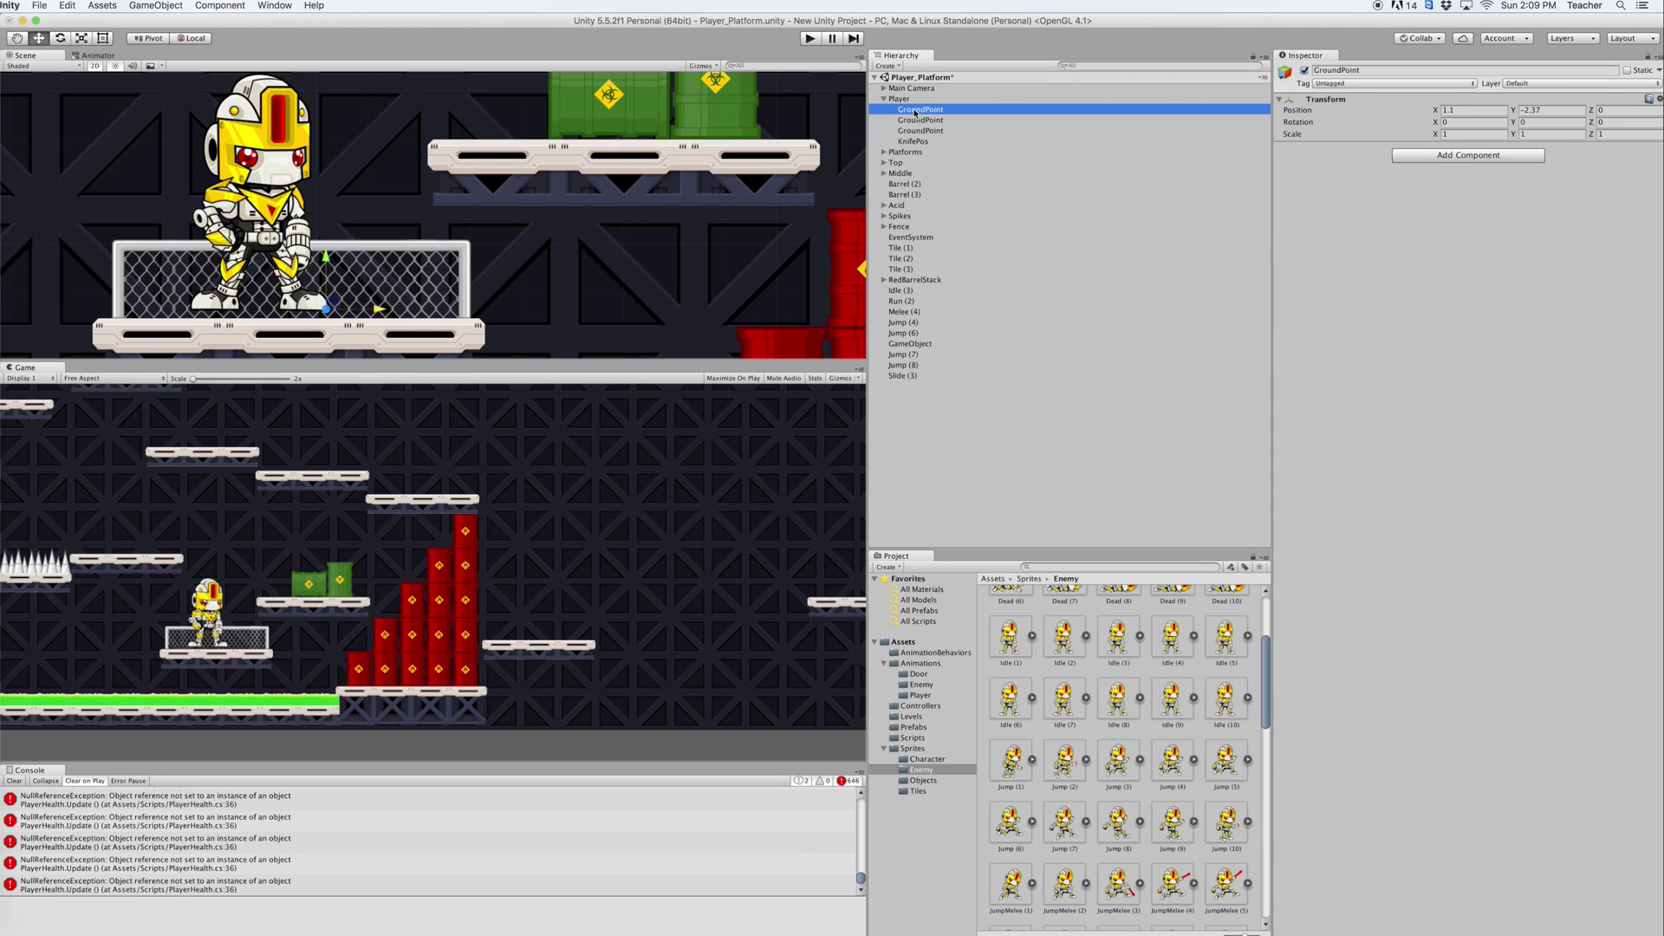
left_click(902, 101)
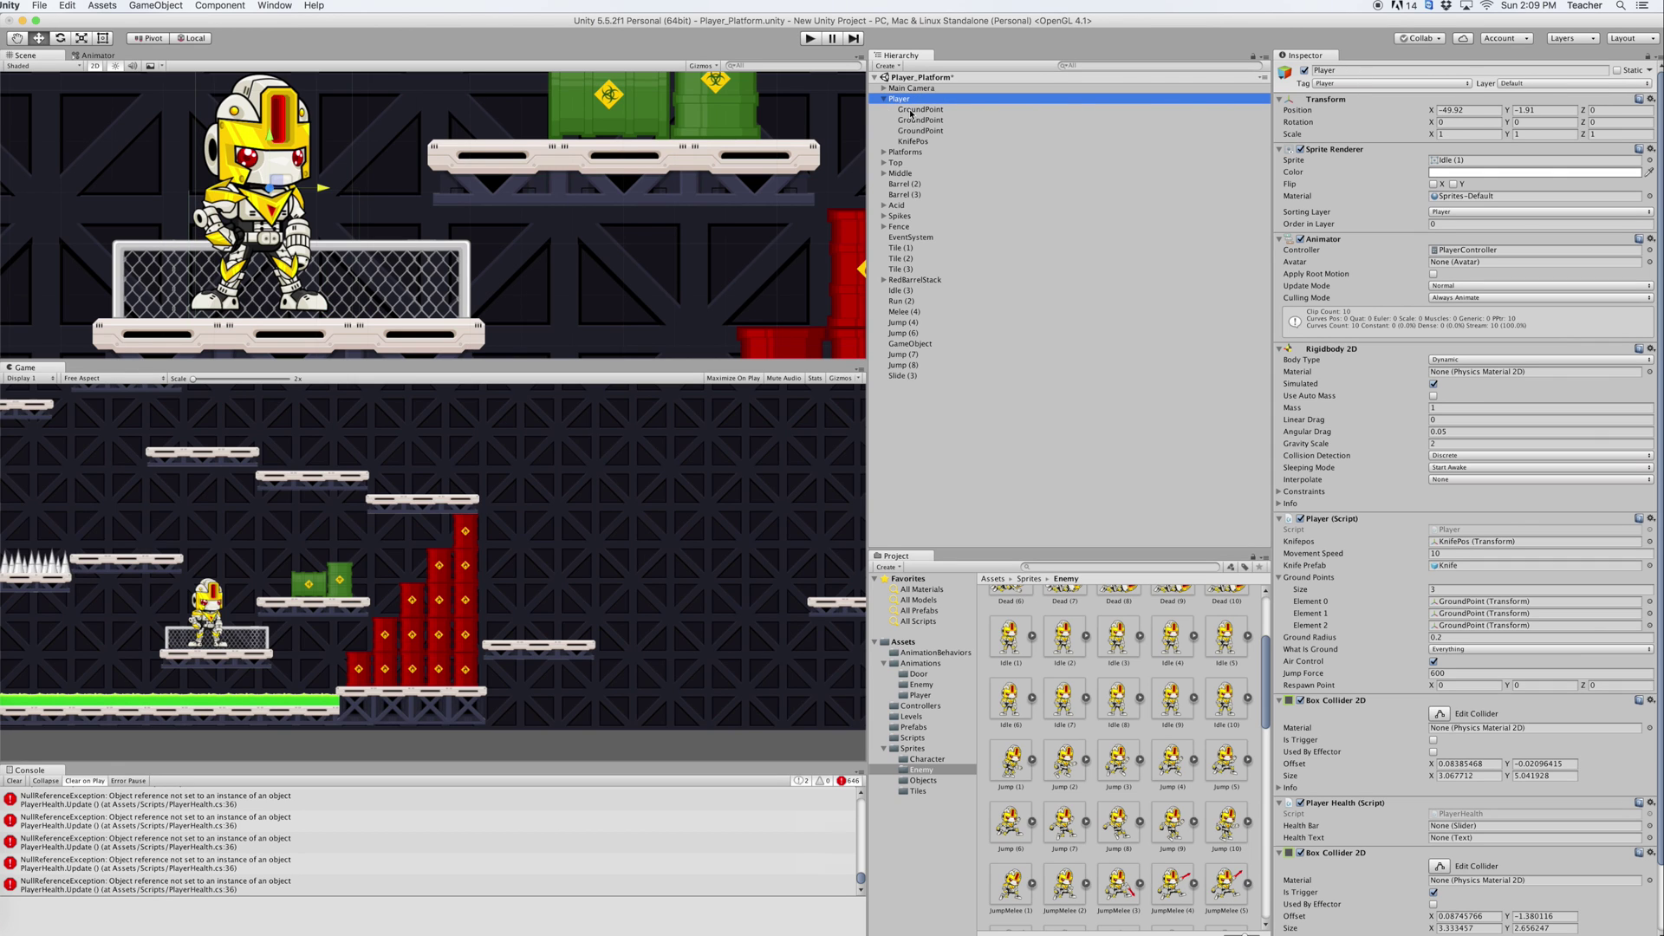
left_click_drag(912, 112, 1476, 602)
left_click(923, 122)
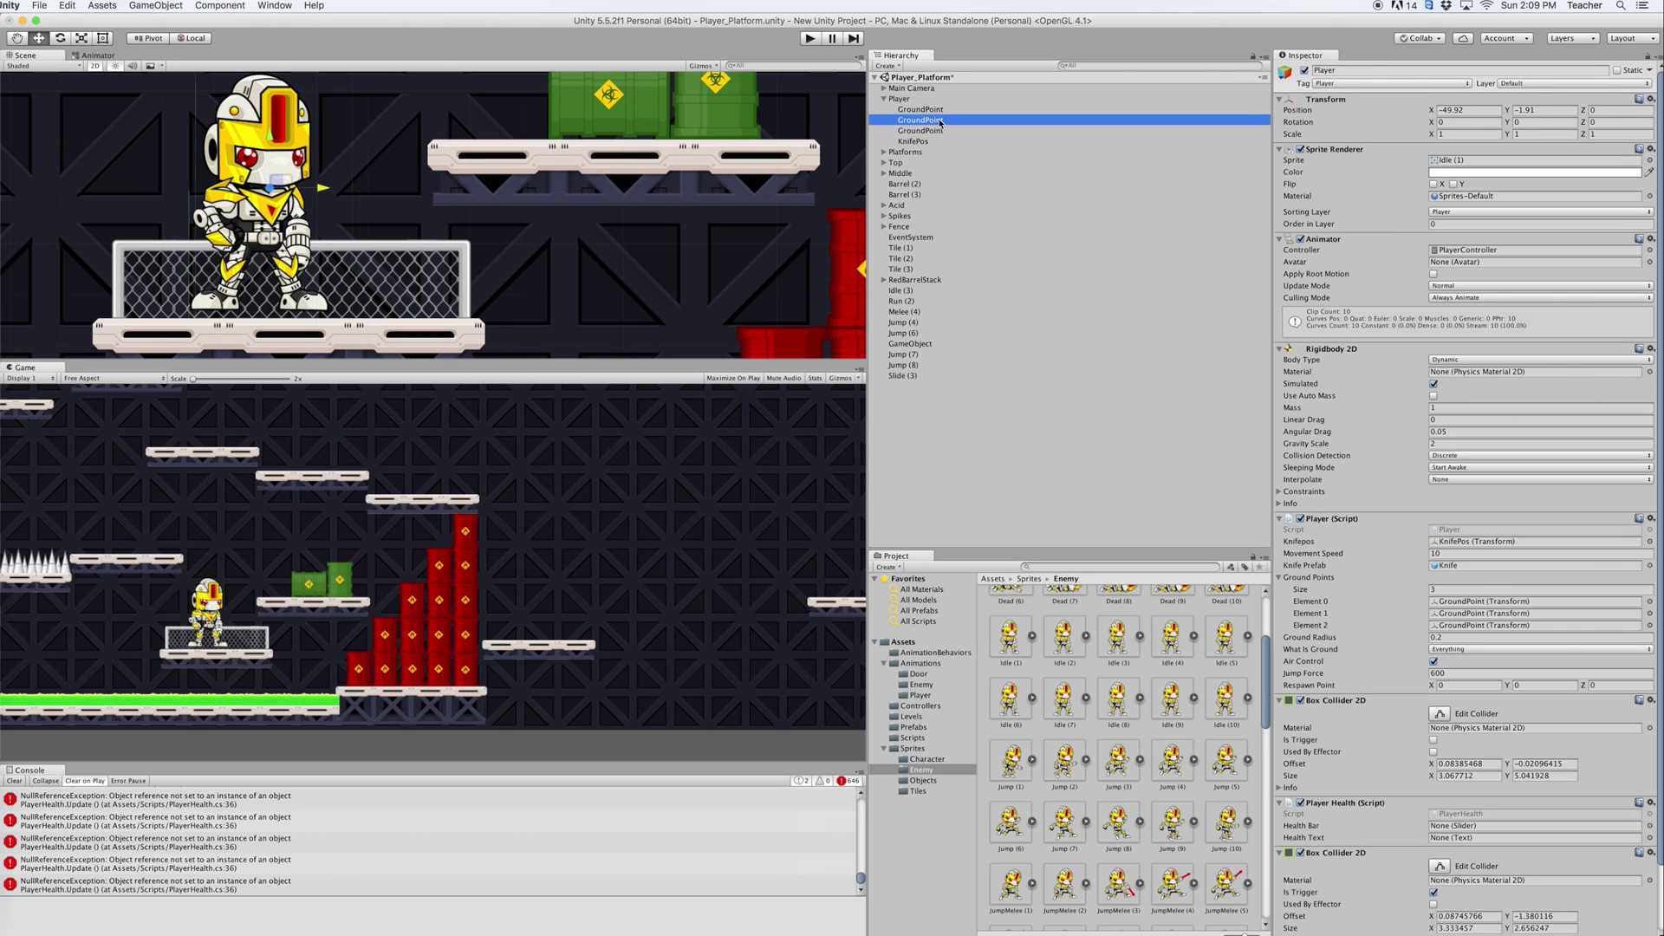
left_click(899, 98)
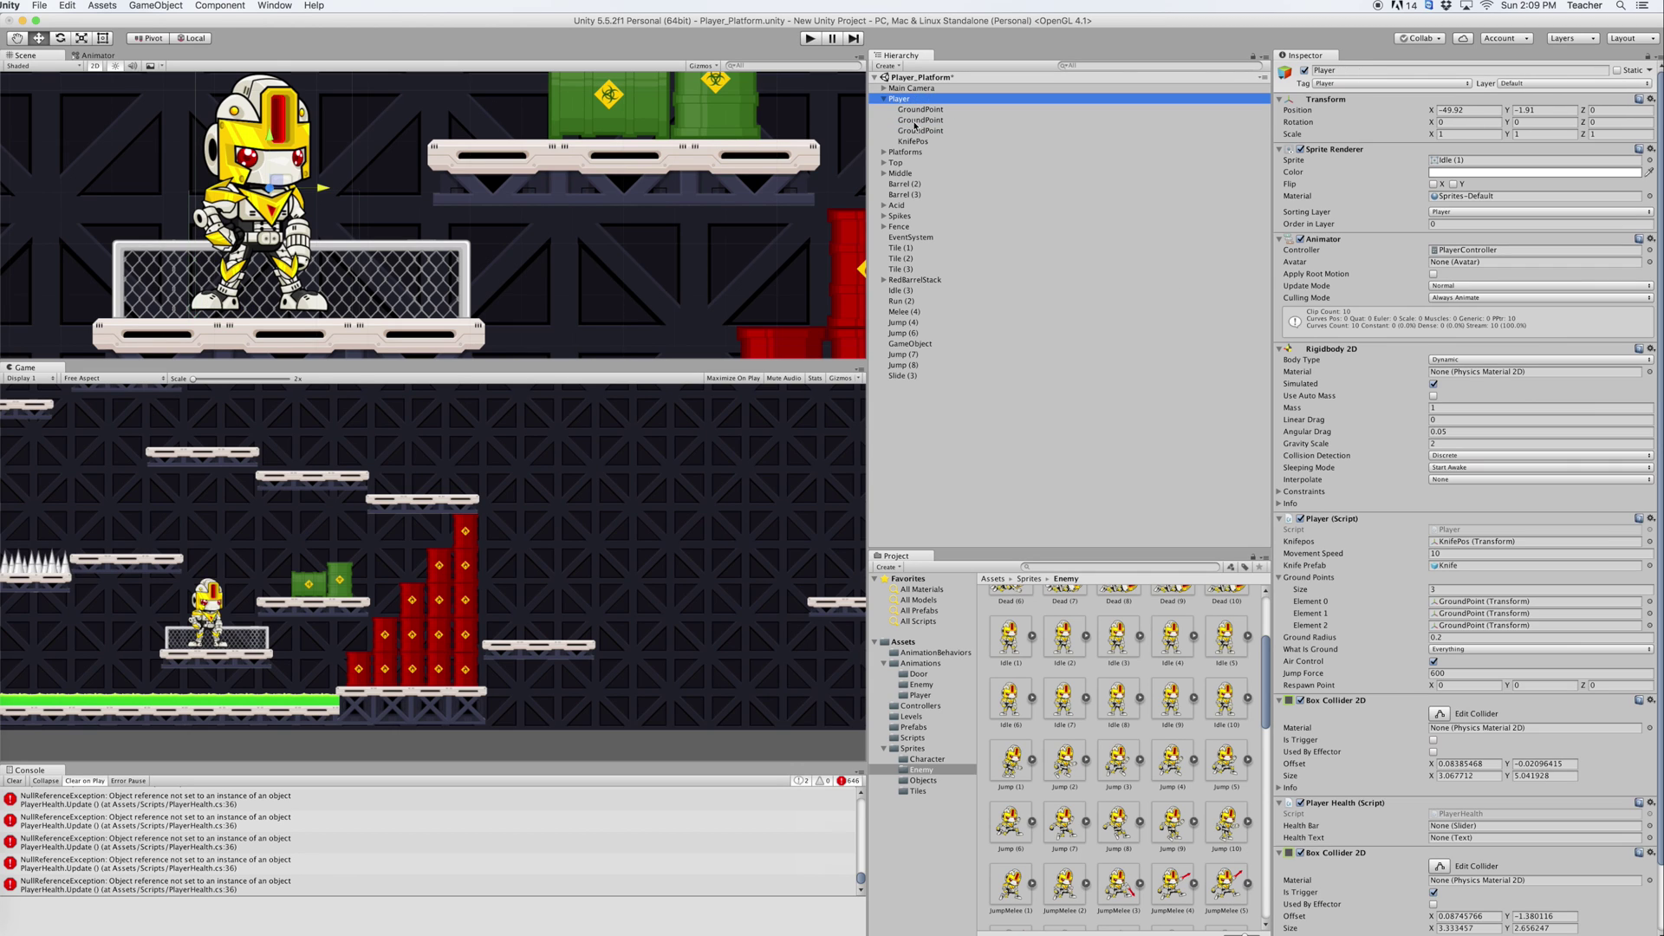
left_click_drag(920, 121, 1441, 613)
left_click(911, 132)
left_click(905, 99)
left_click_drag(910, 135, 1458, 629)
Play the game, walk the robot right and left along the platform, then stop
left_click(810, 38)
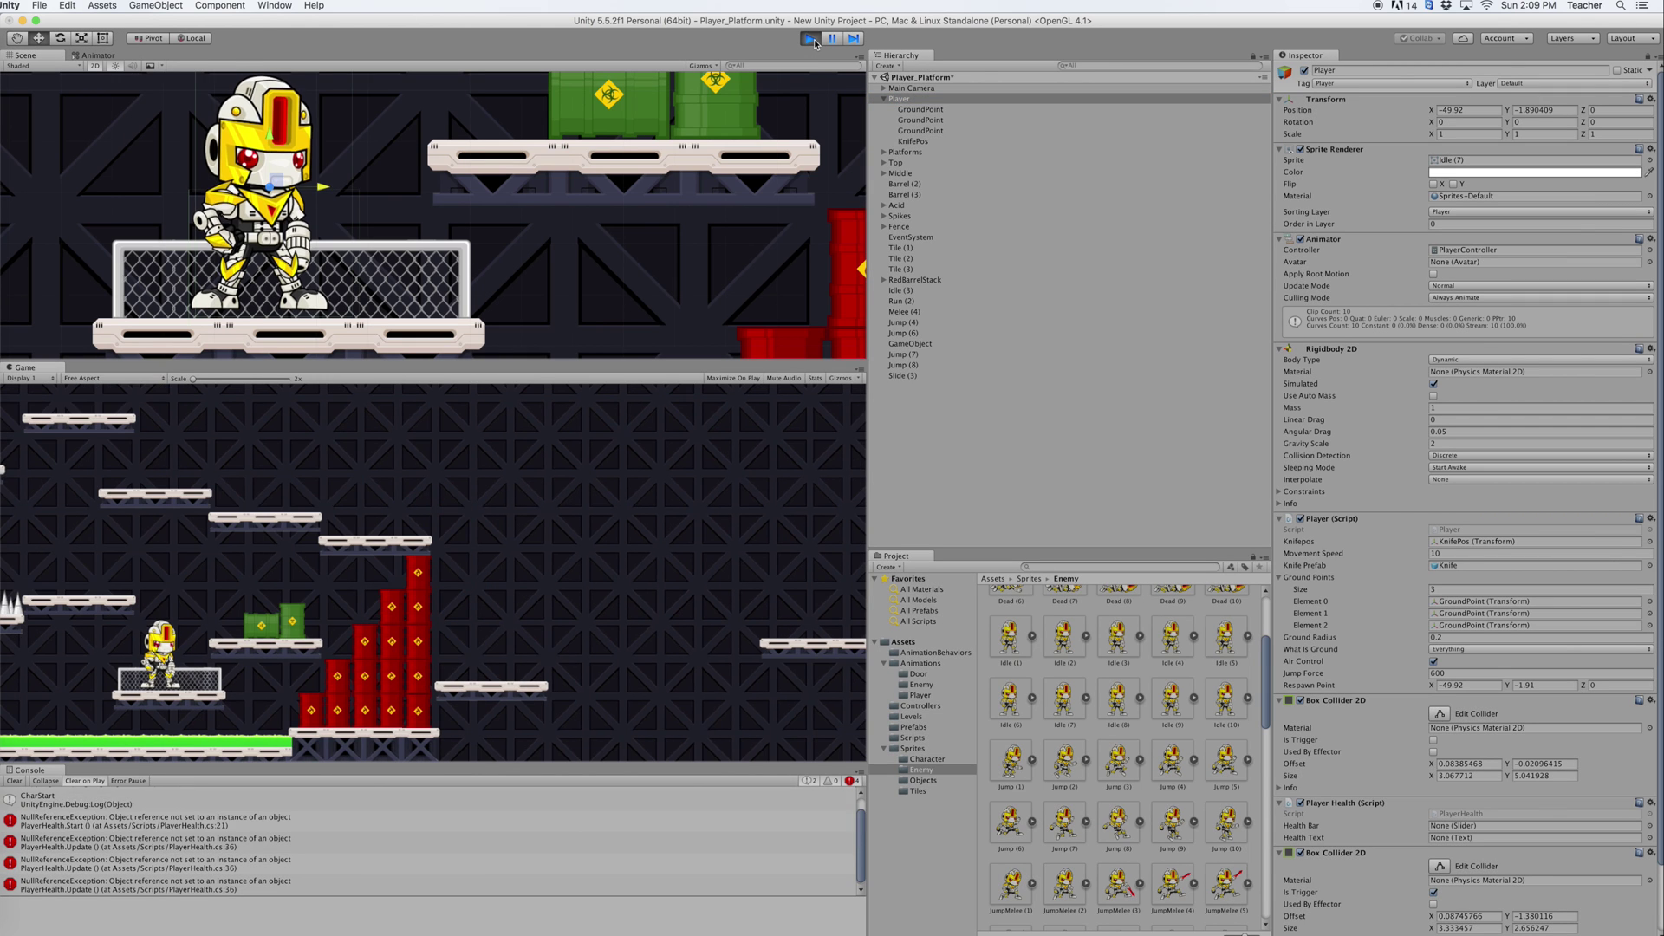
key("Right")
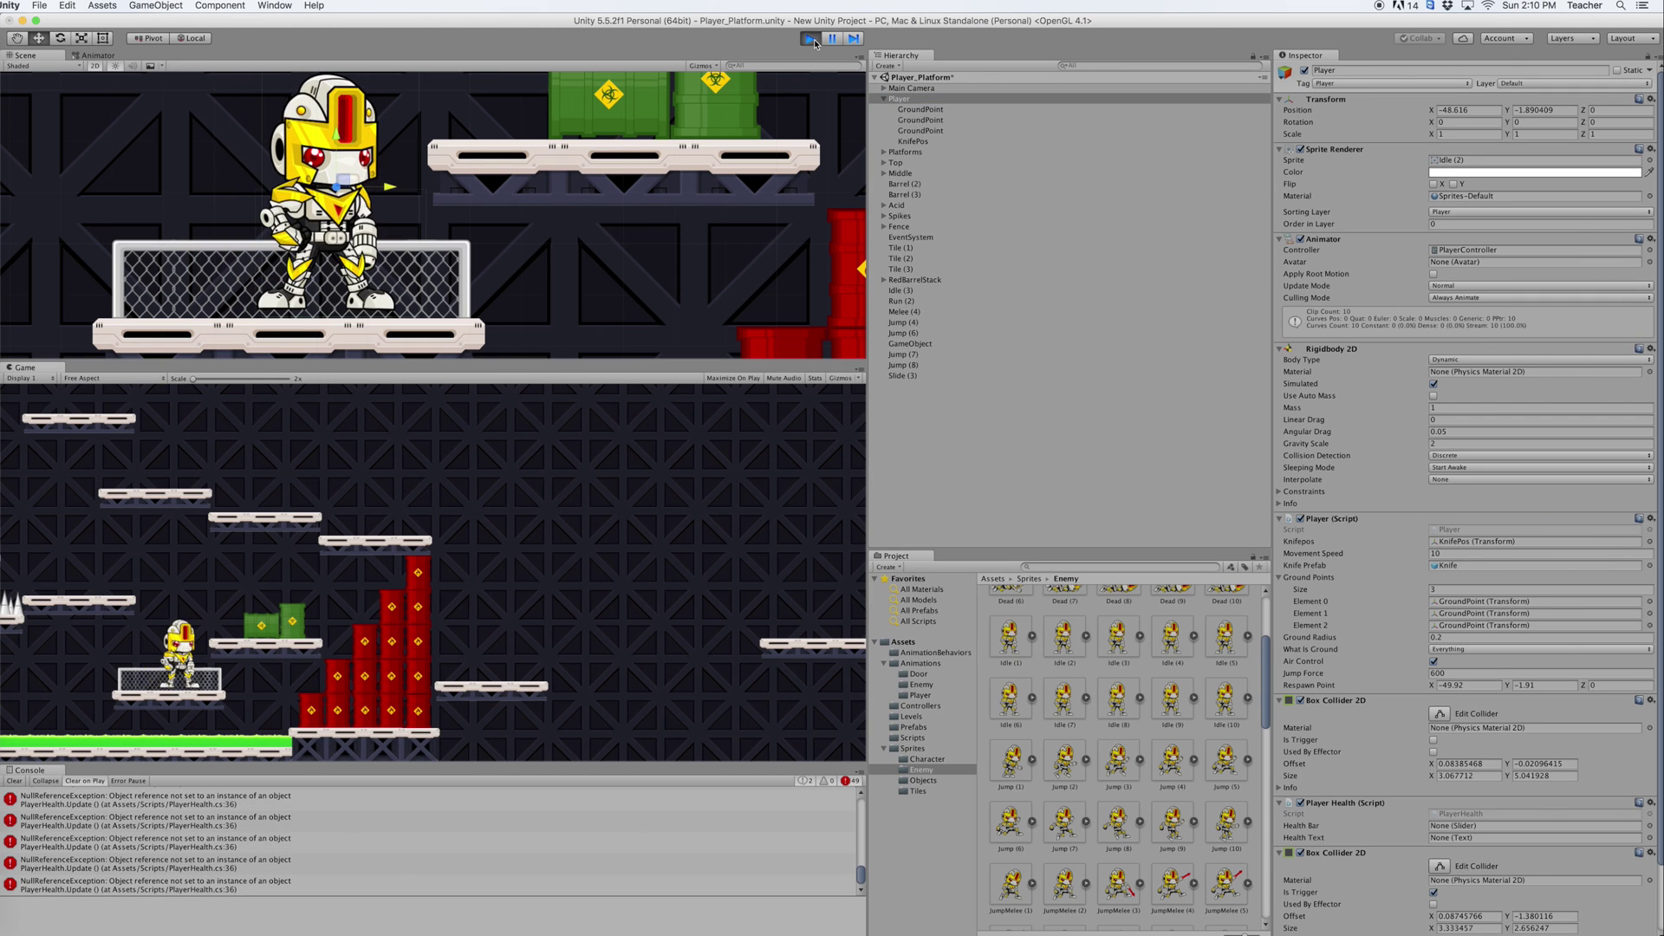
key("Left")
key("Right")
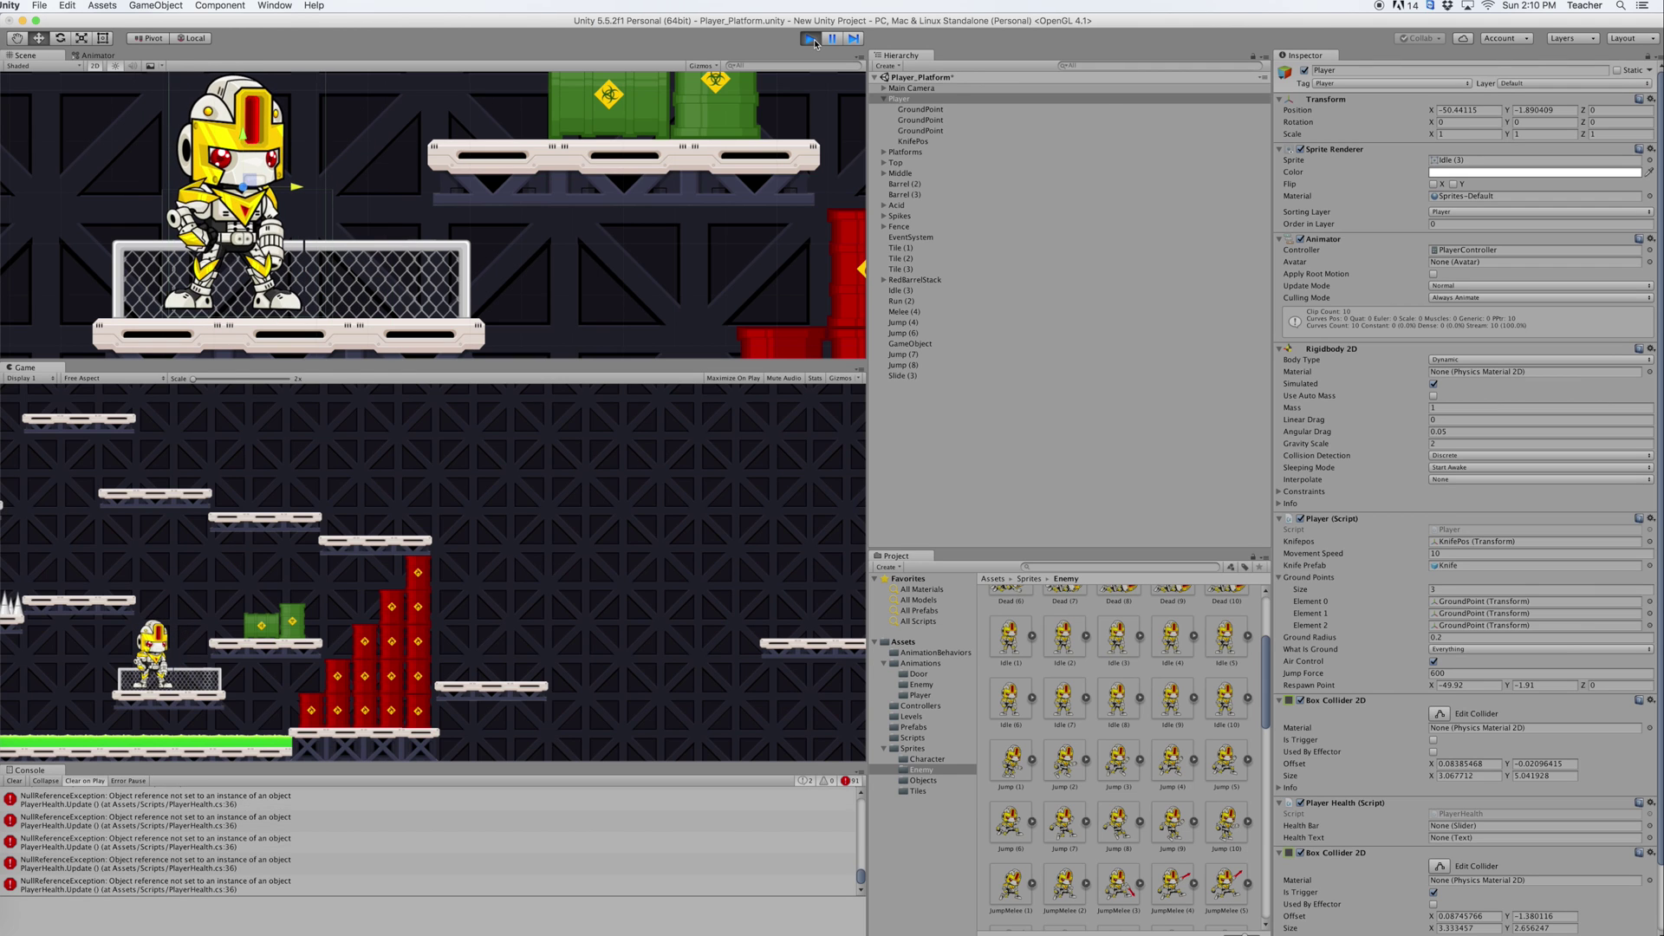
key("Right")
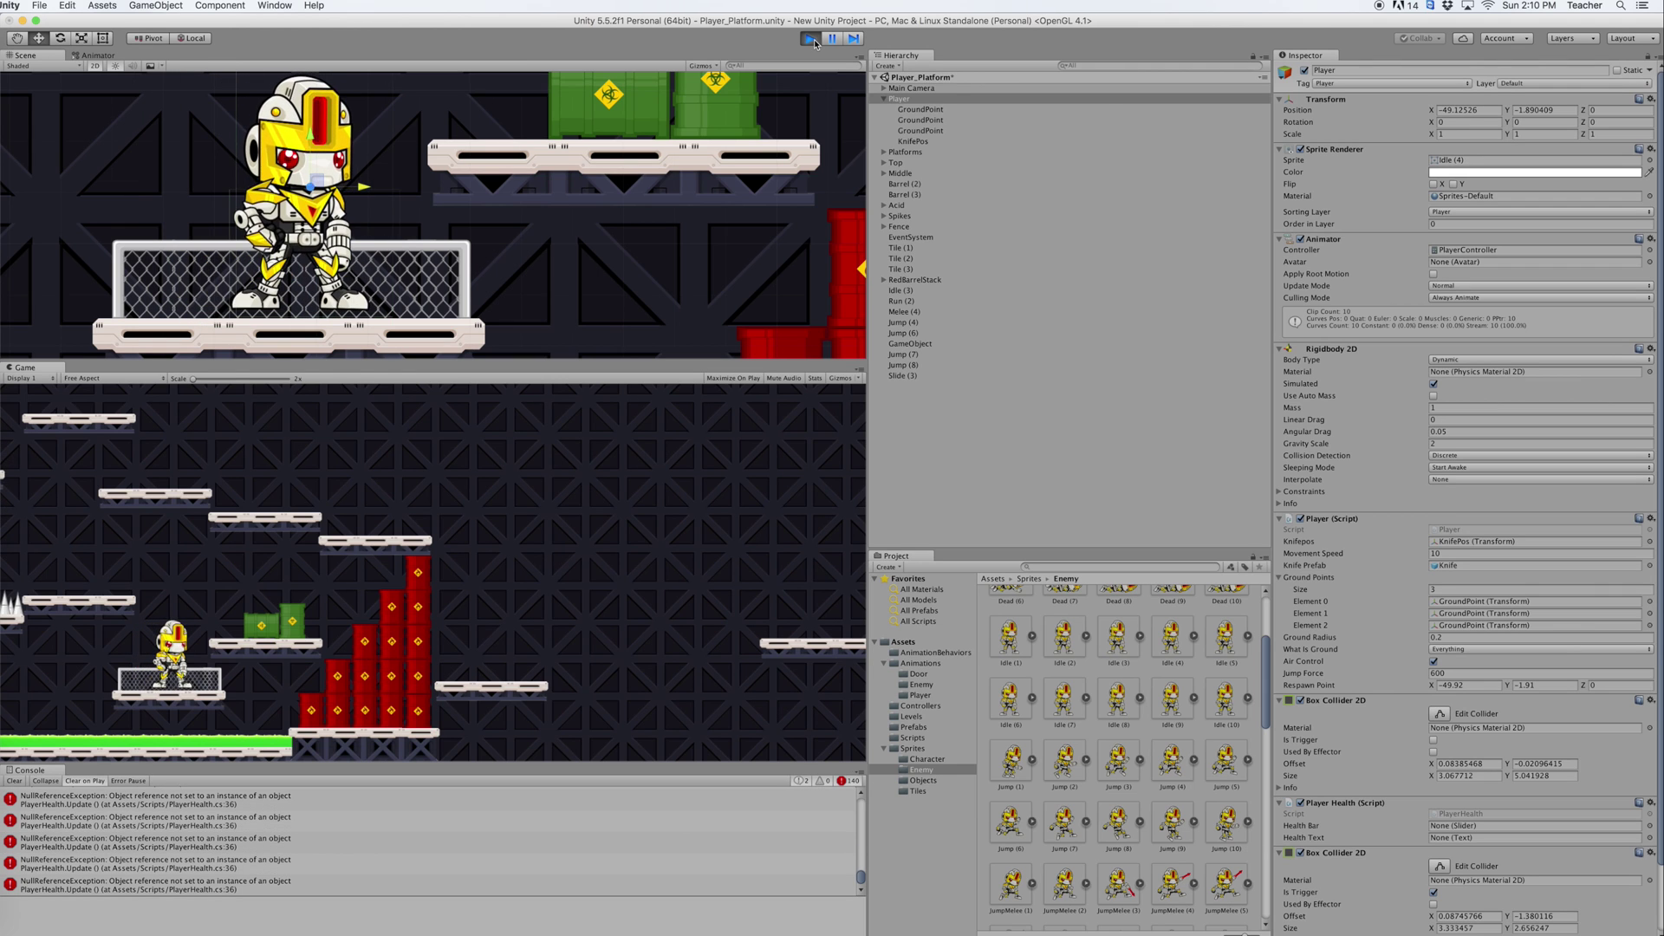
key("Left")
key("Right")
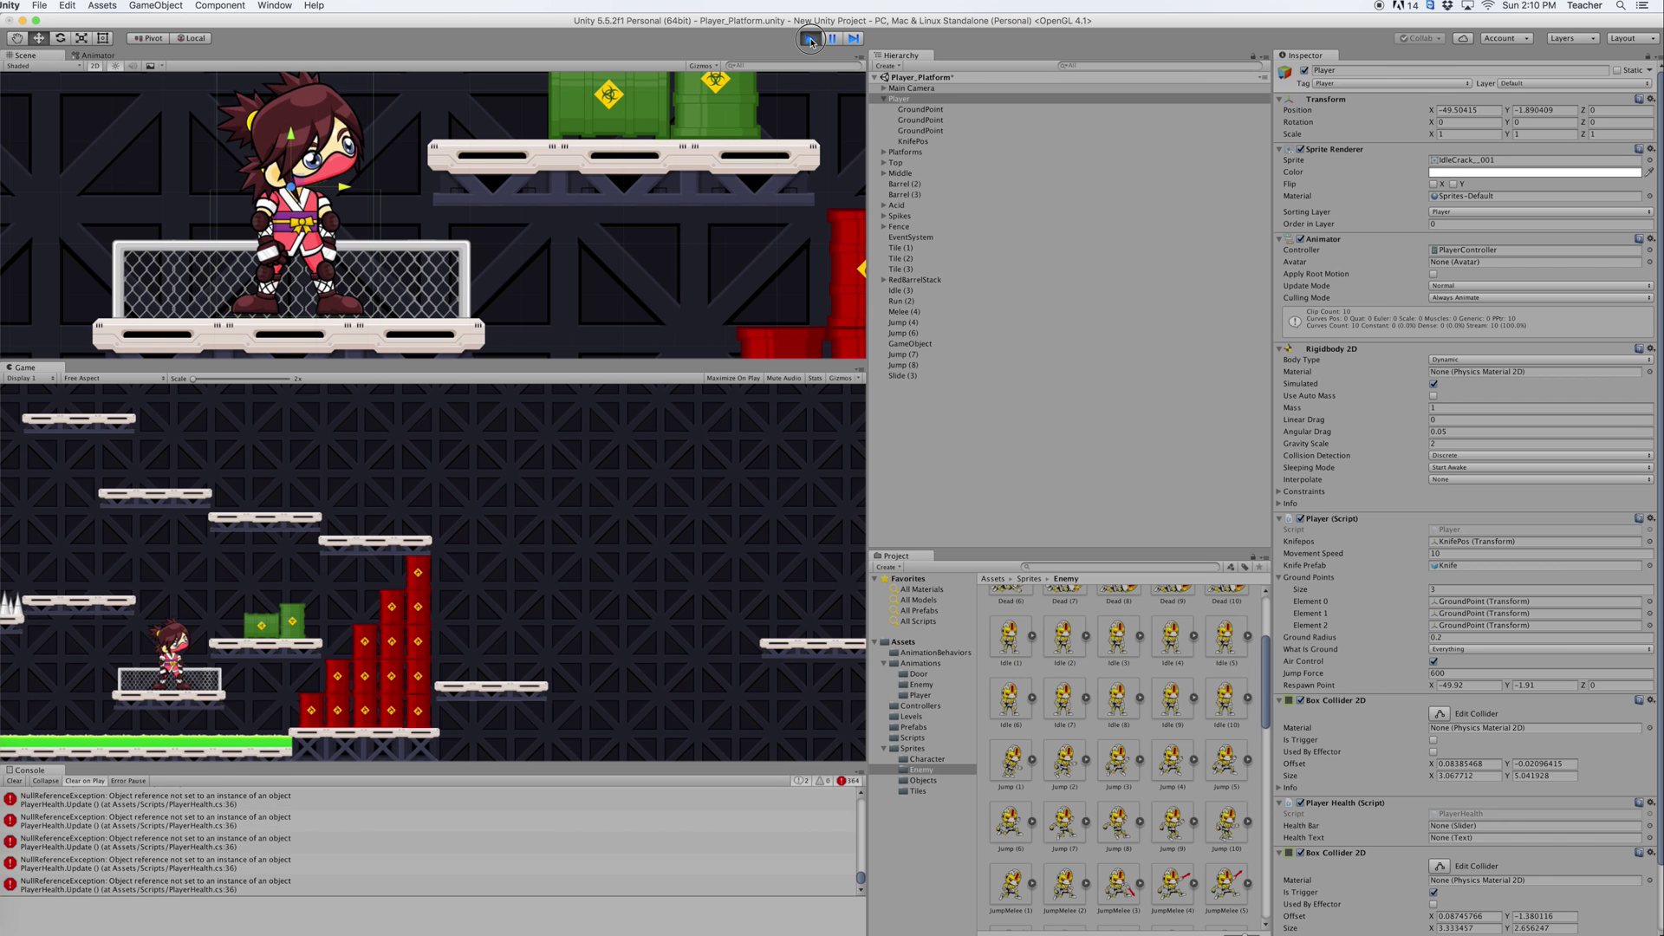
left_click(810, 39)
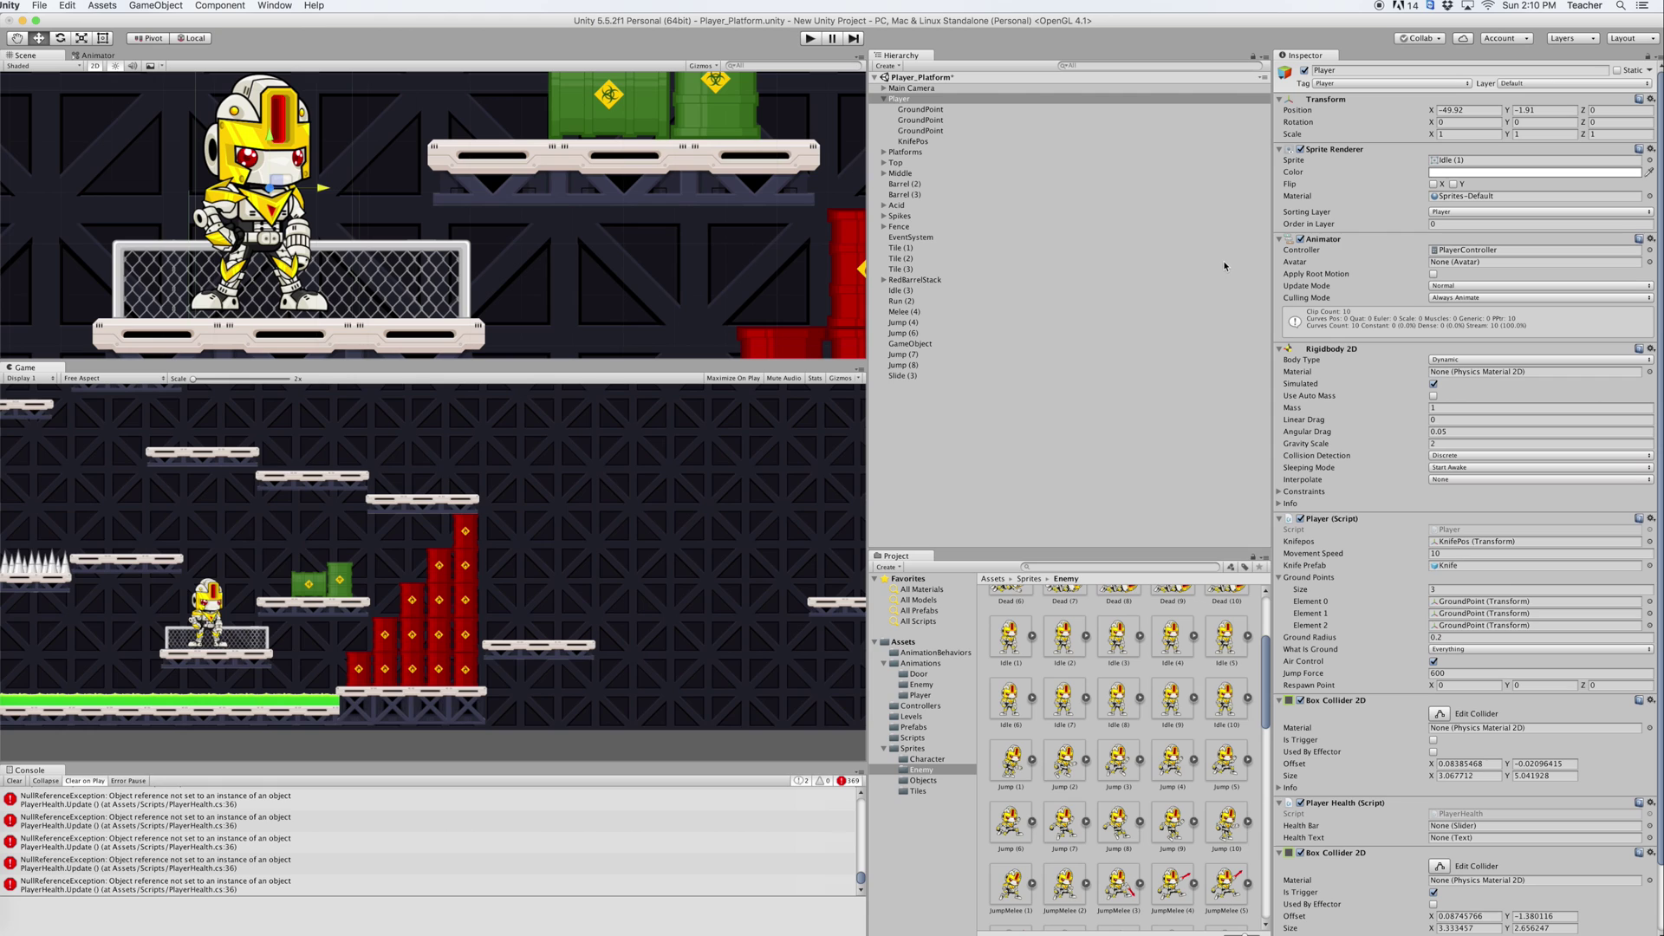
Reshape the Box Collider 2D's bottom, right and left edges to about 2.65 by 4.89 around the robot
left_click(1439, 714)
left_click(273, 321)
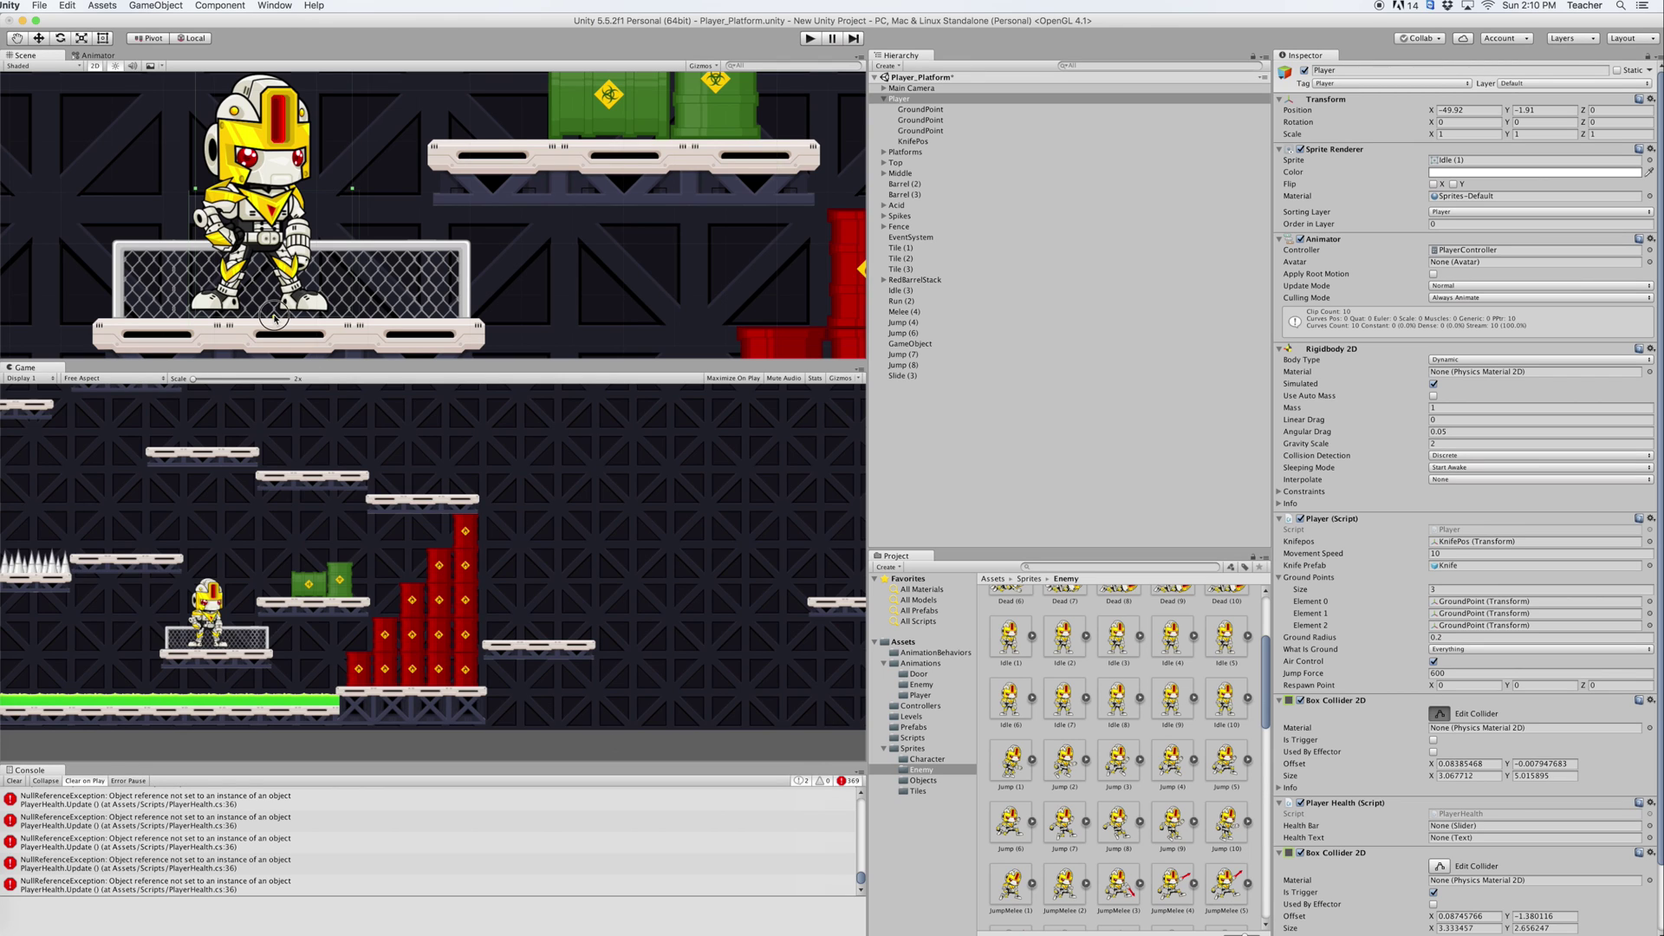
left_click_drag(274, 321, 278, 309)
left_click_drag(352, 187, 314, 191)
left_click_drag(195, 186, 188, 188)
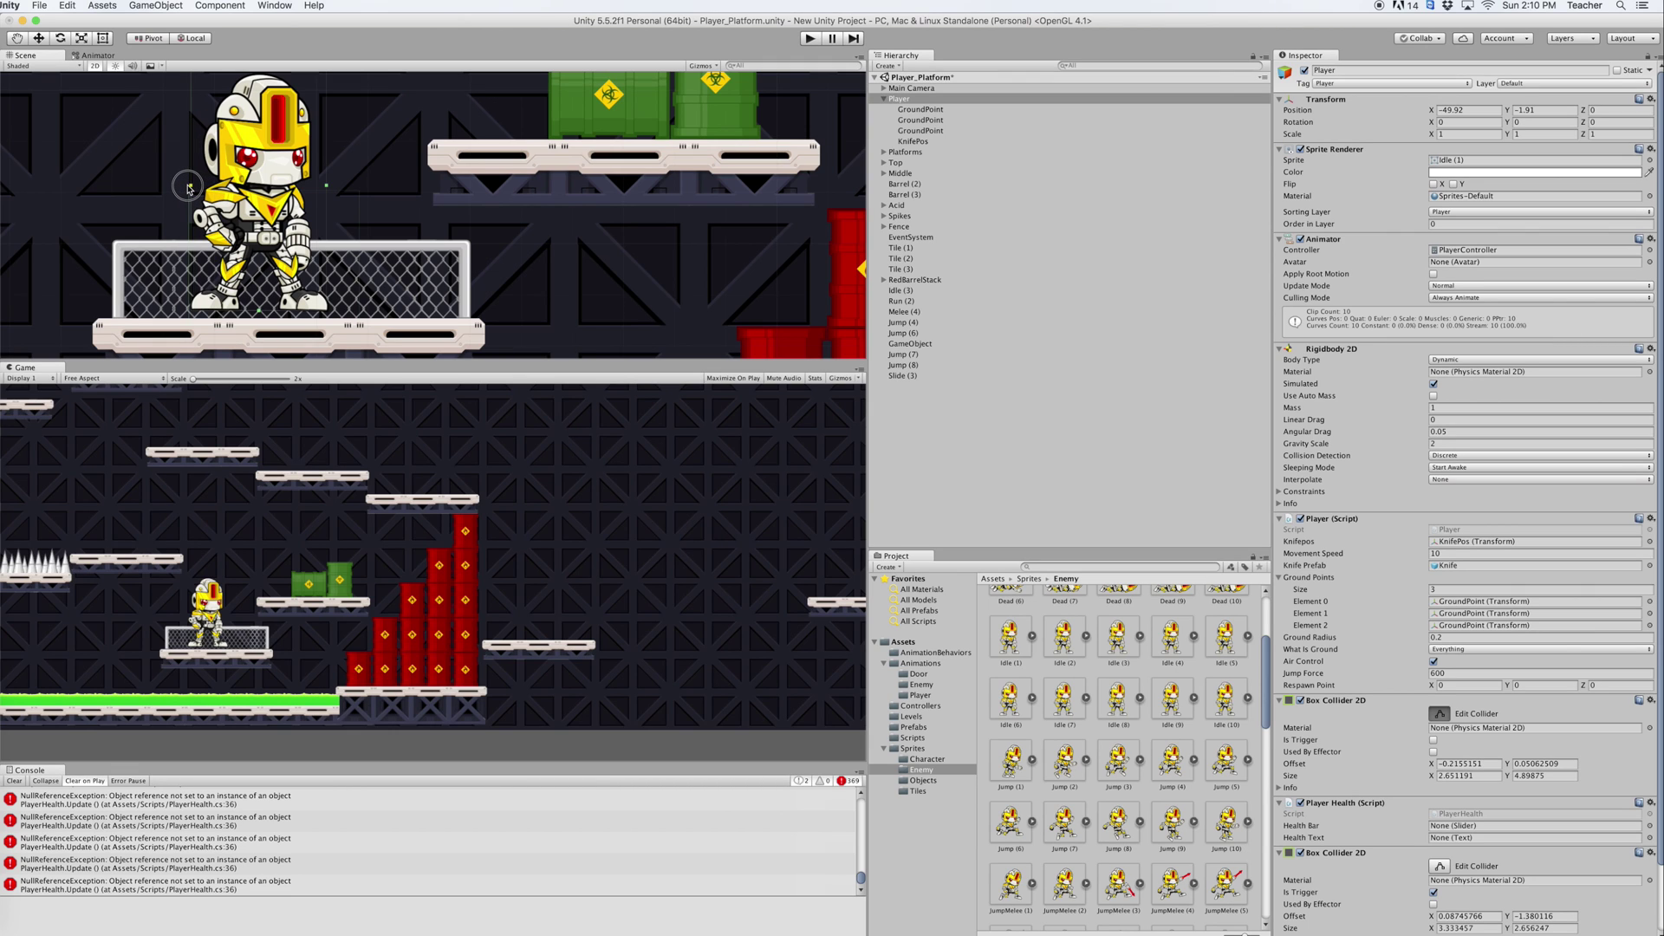
left_click_drag(260, 313, 260, 312)
scroll(1390, 836, "down", 3)
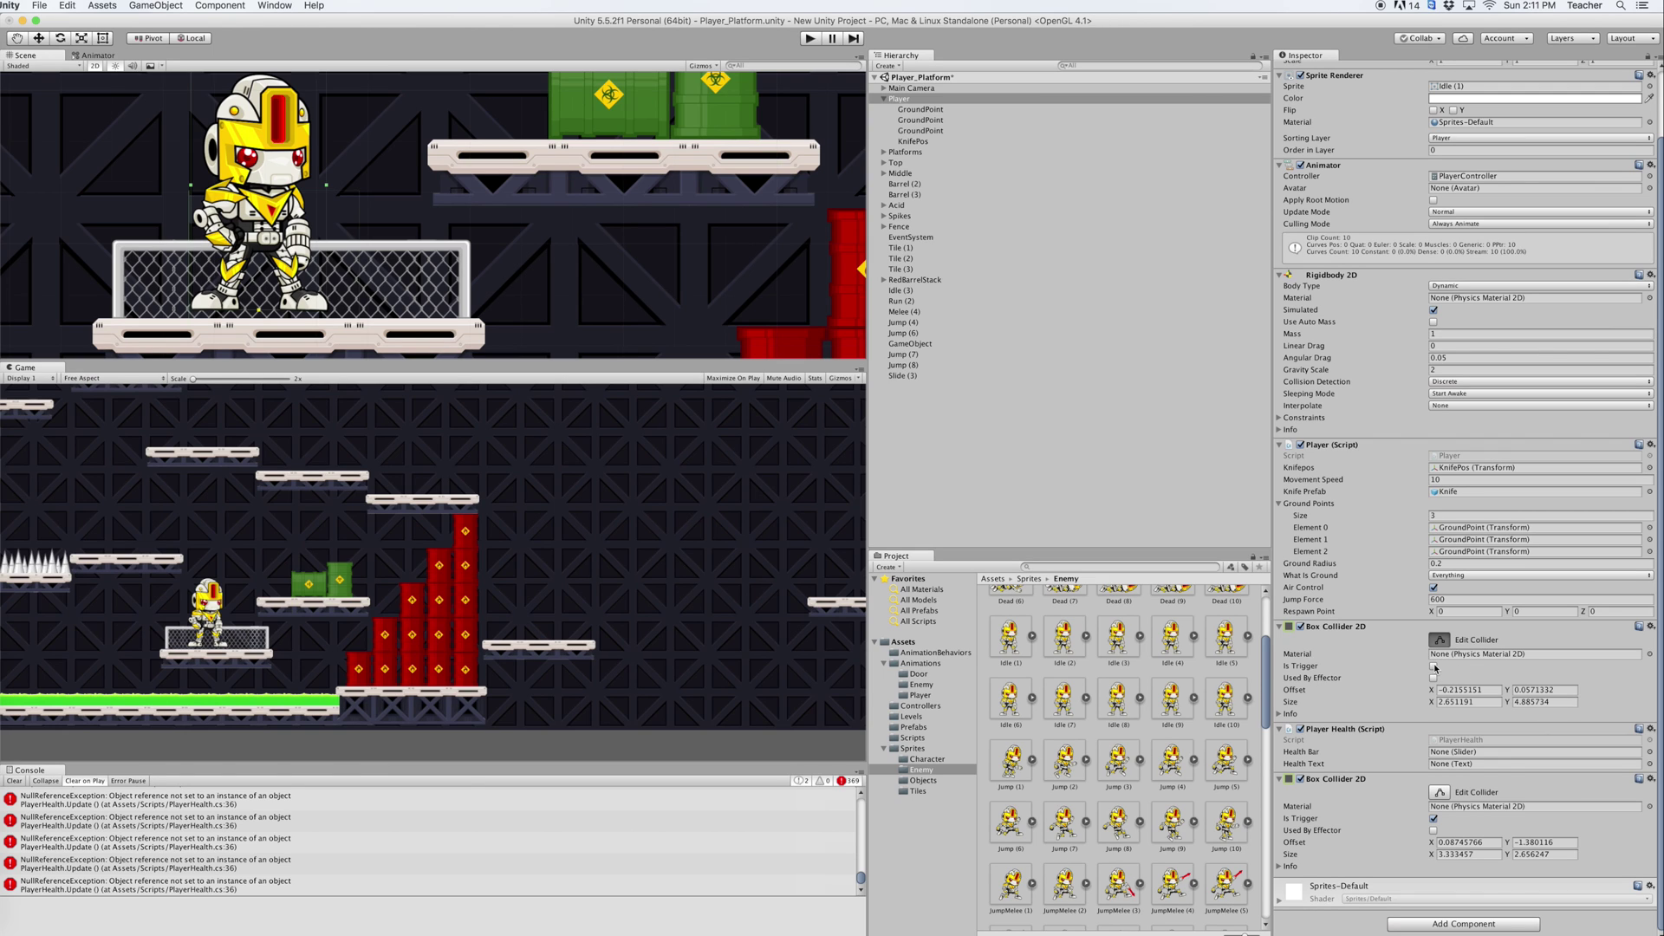
Finish collider editing, start the game and run the robot back and forth
left_click(1440, 640)
left_click(811, 39)
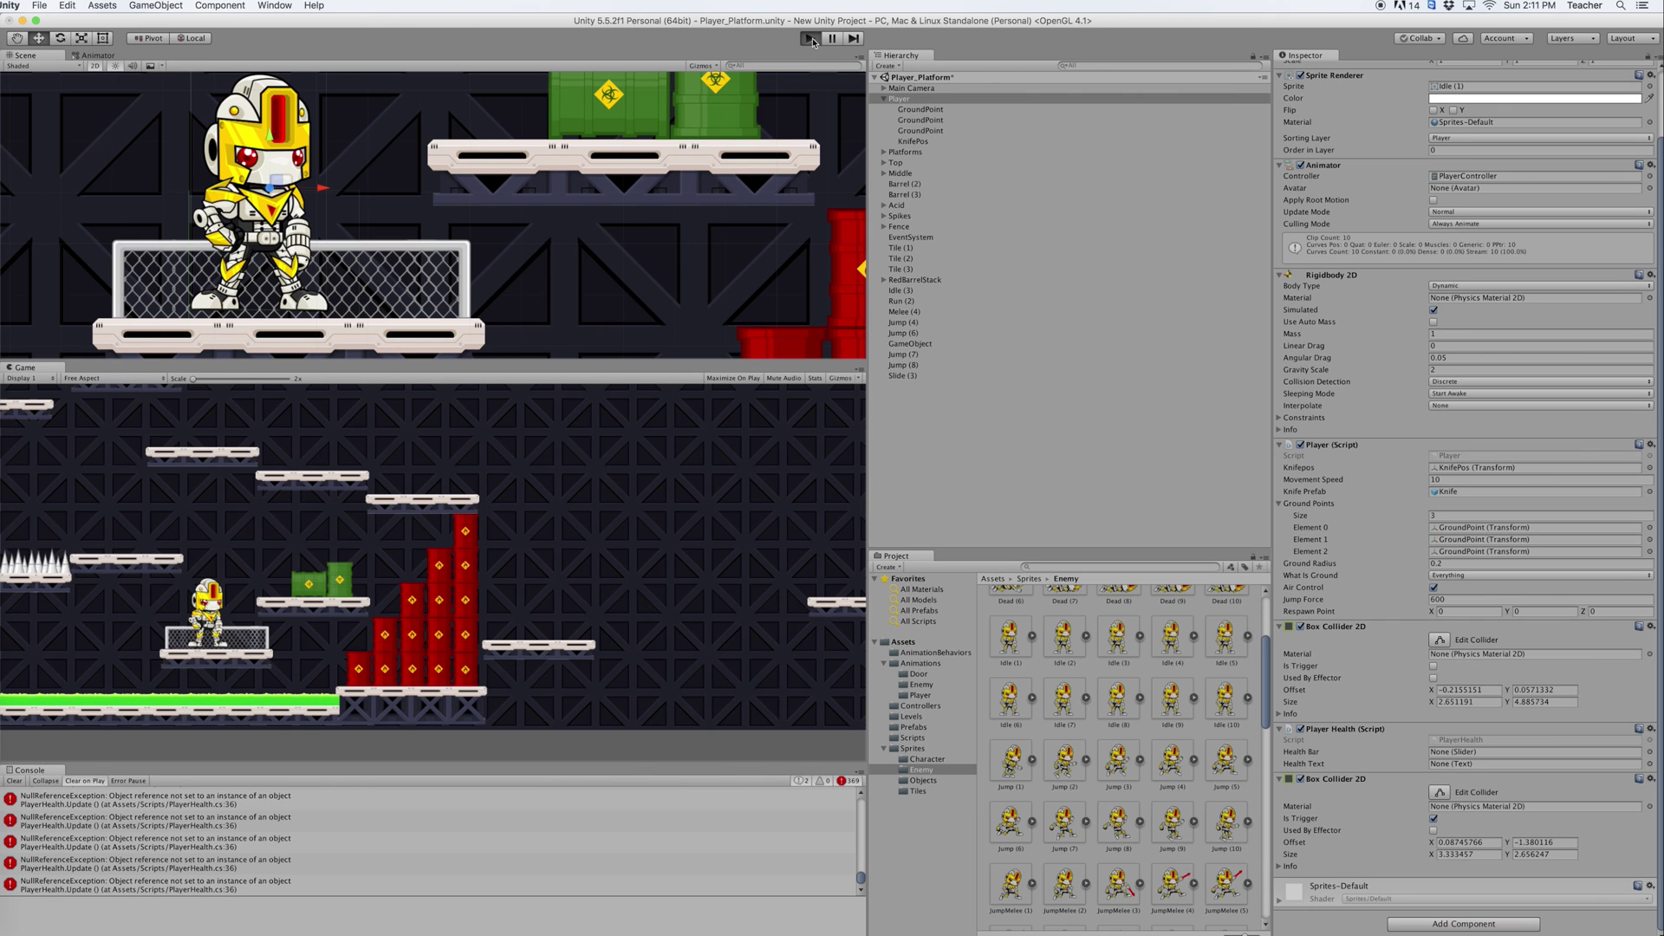
key("Right")
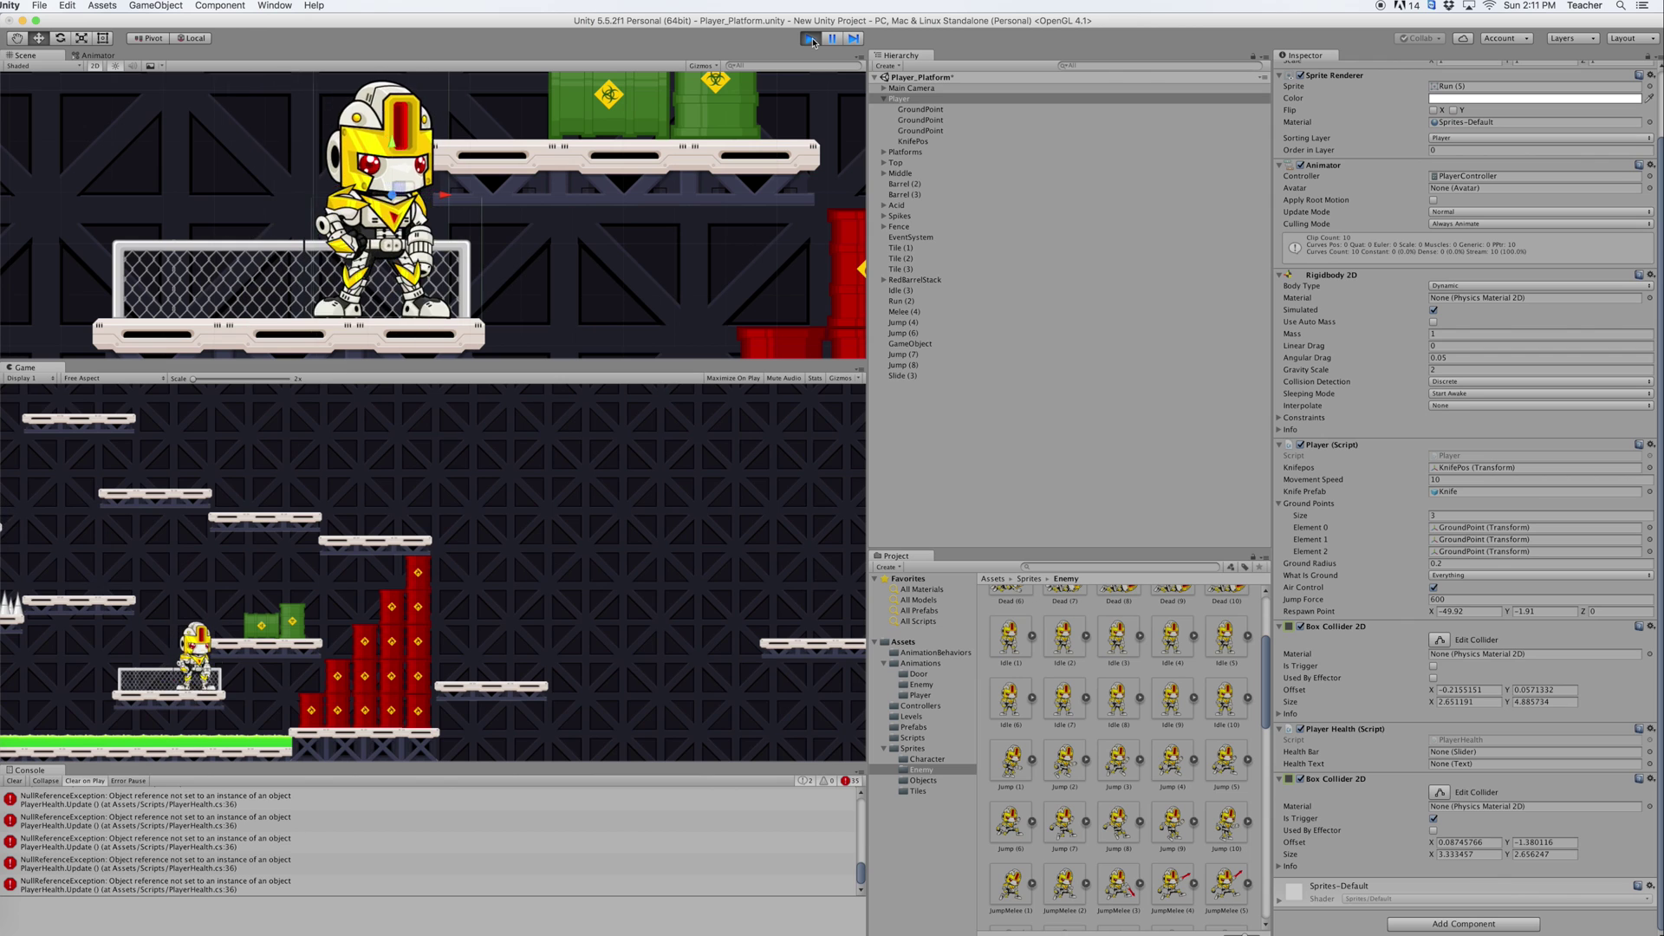
key("Left")
key("Right")
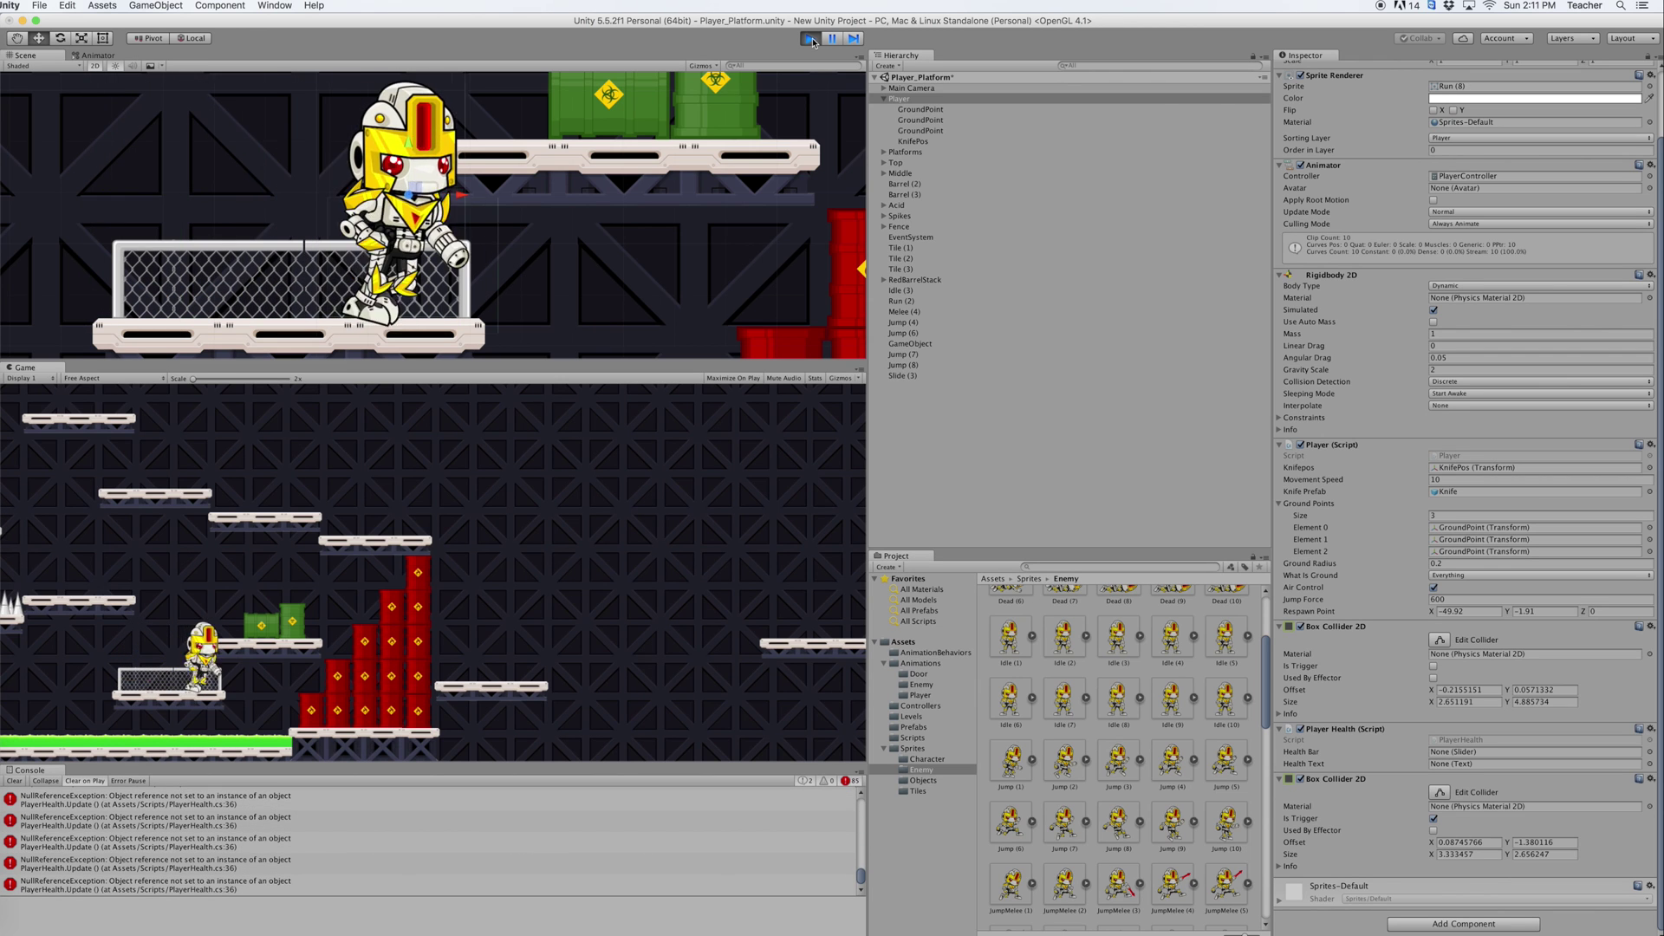
key("Left")
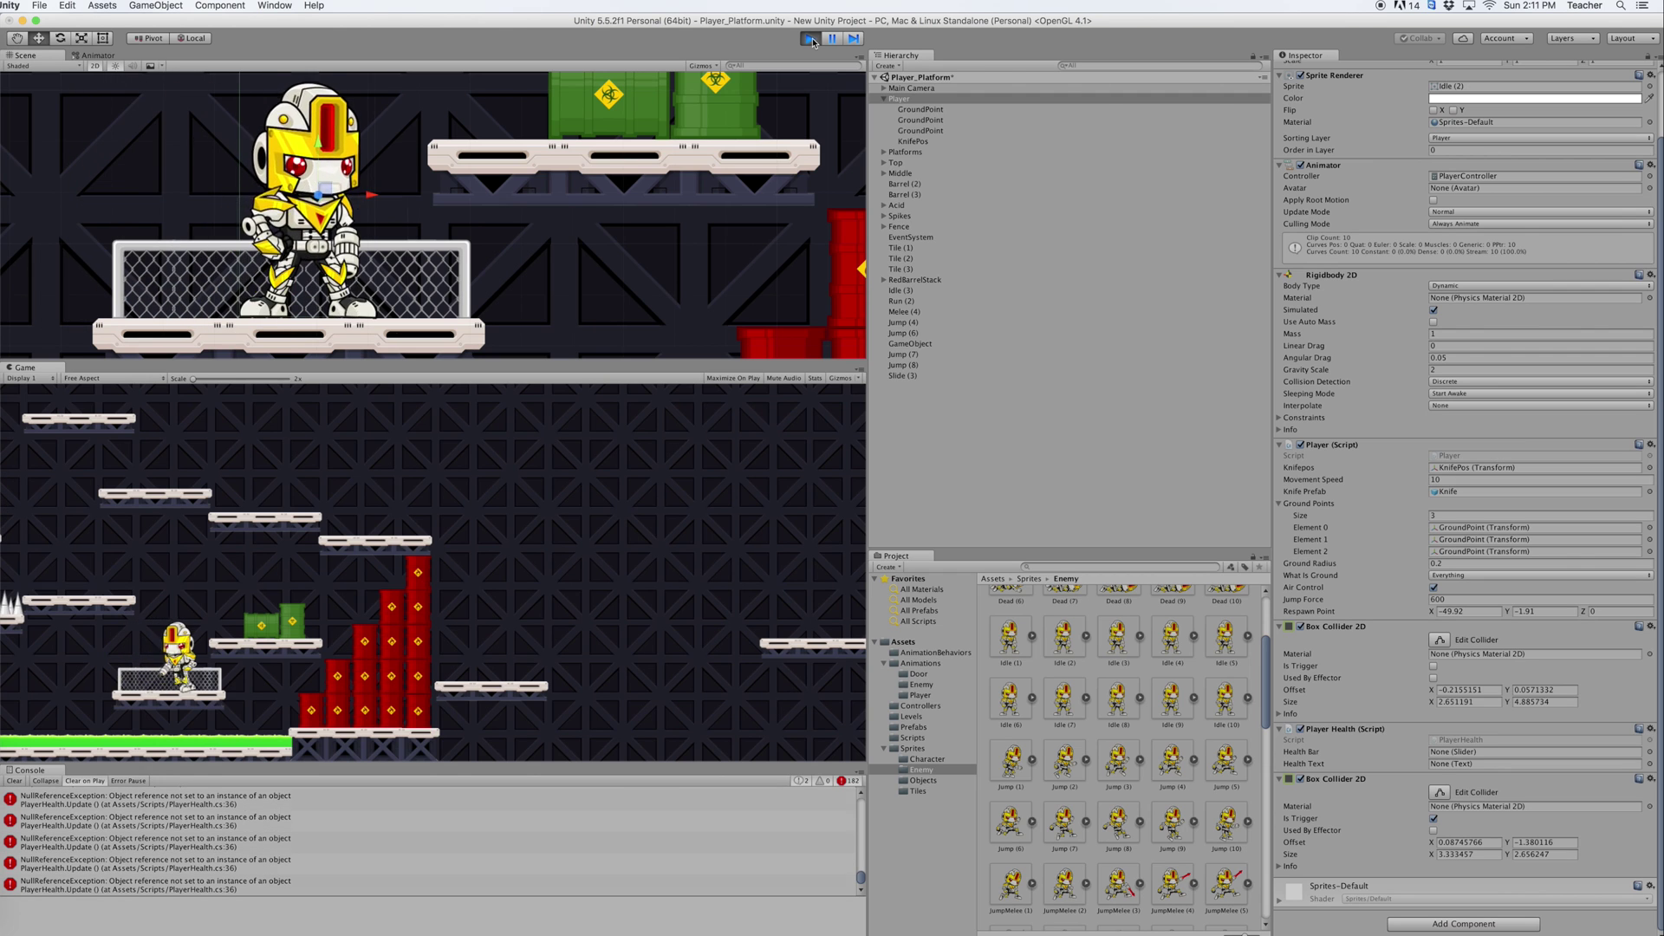
key("Left")
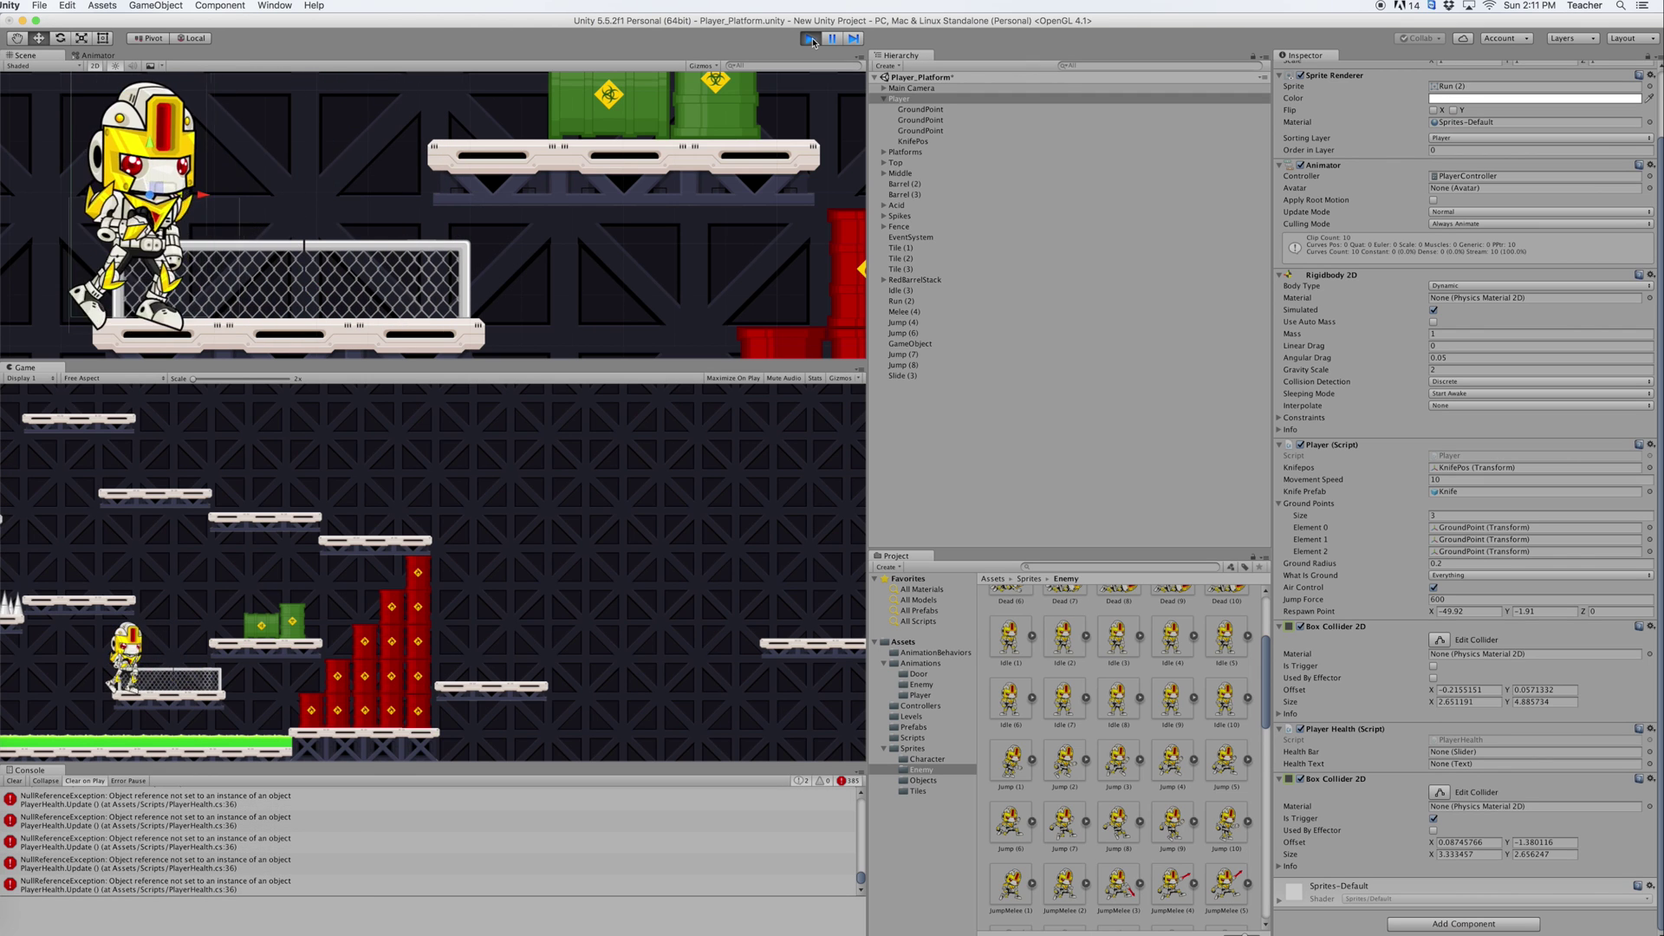
key("Left")
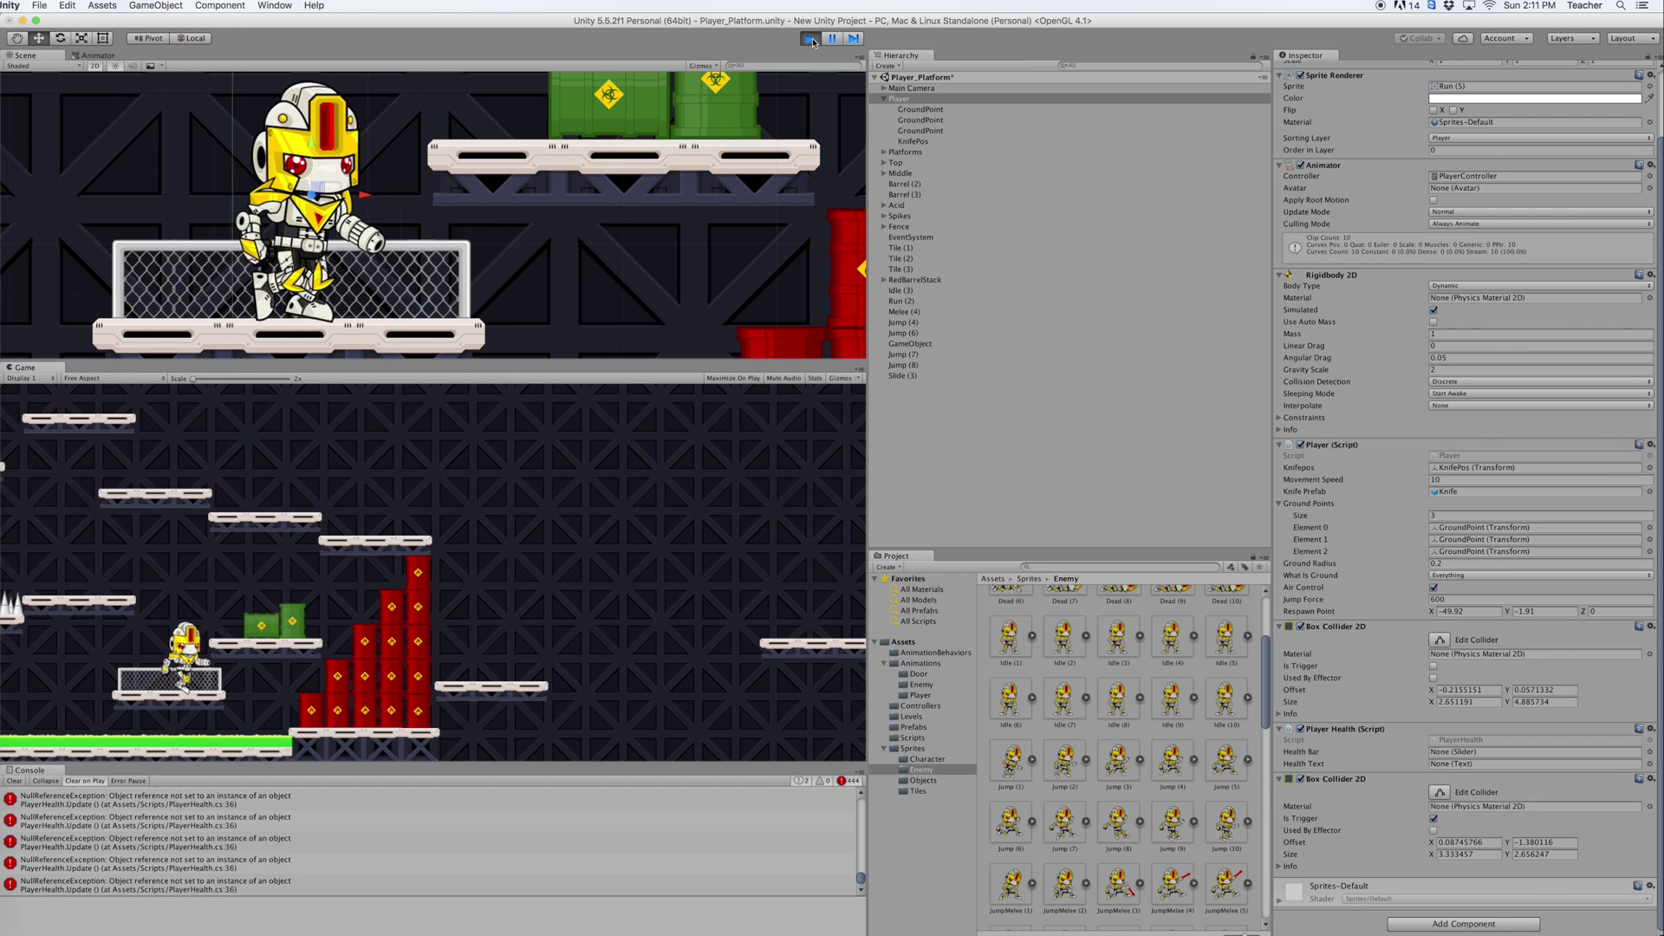
key("Left")
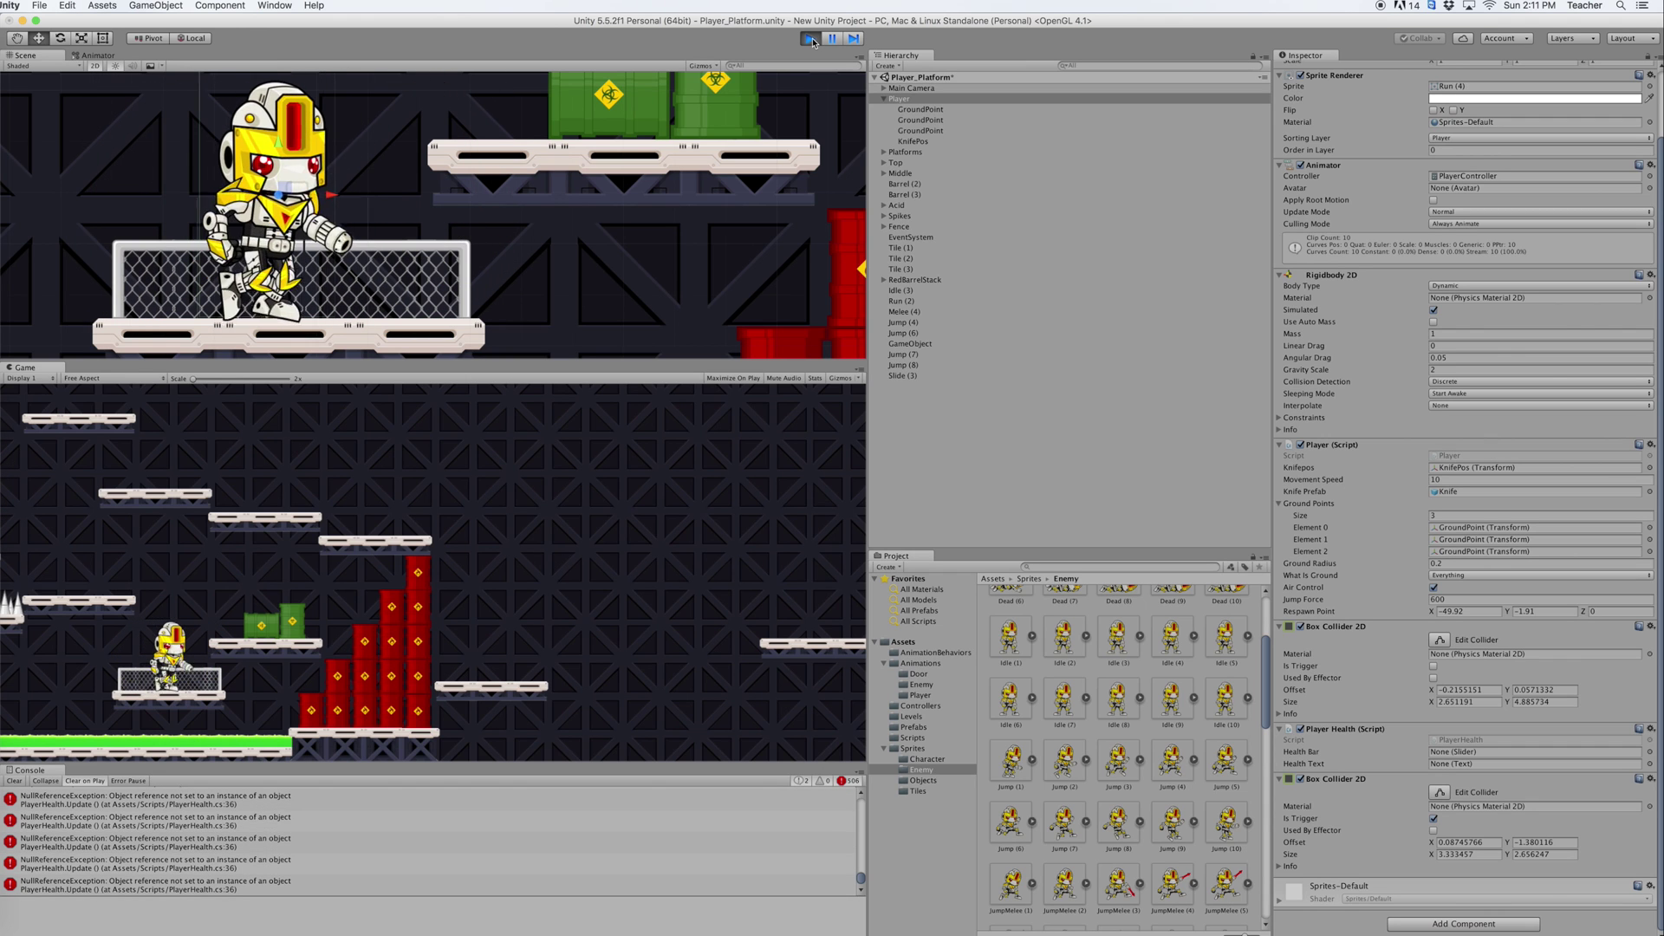
key("Left")
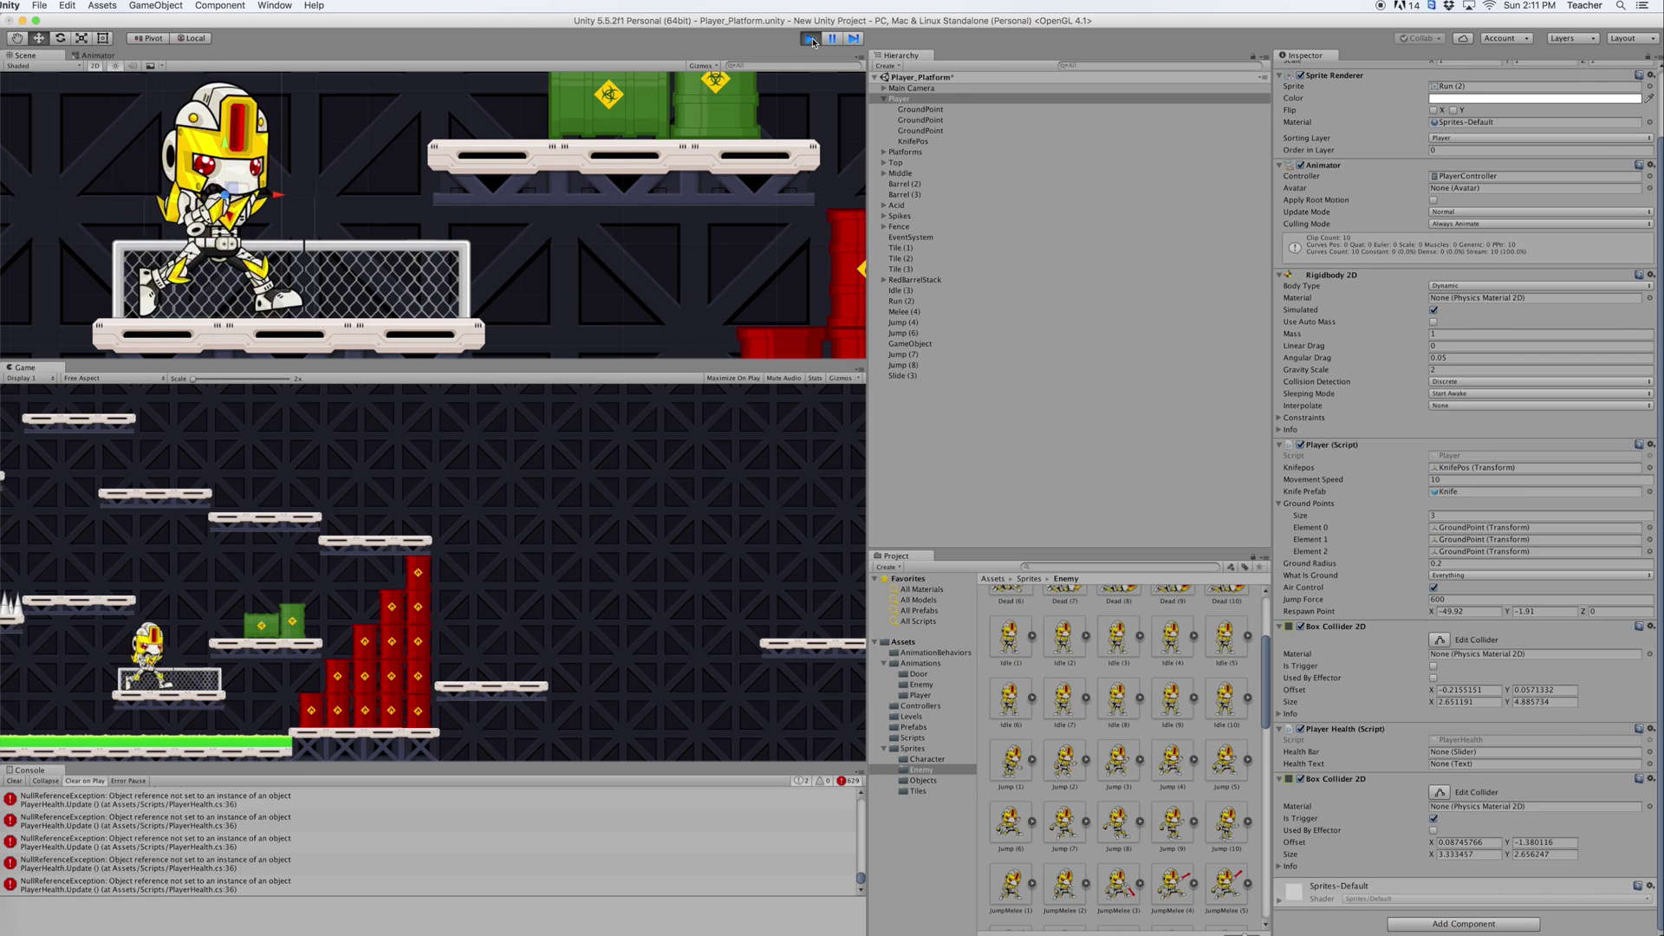
Jump onto the higher left platform, cross the mesh crate and jump off it
key("space")
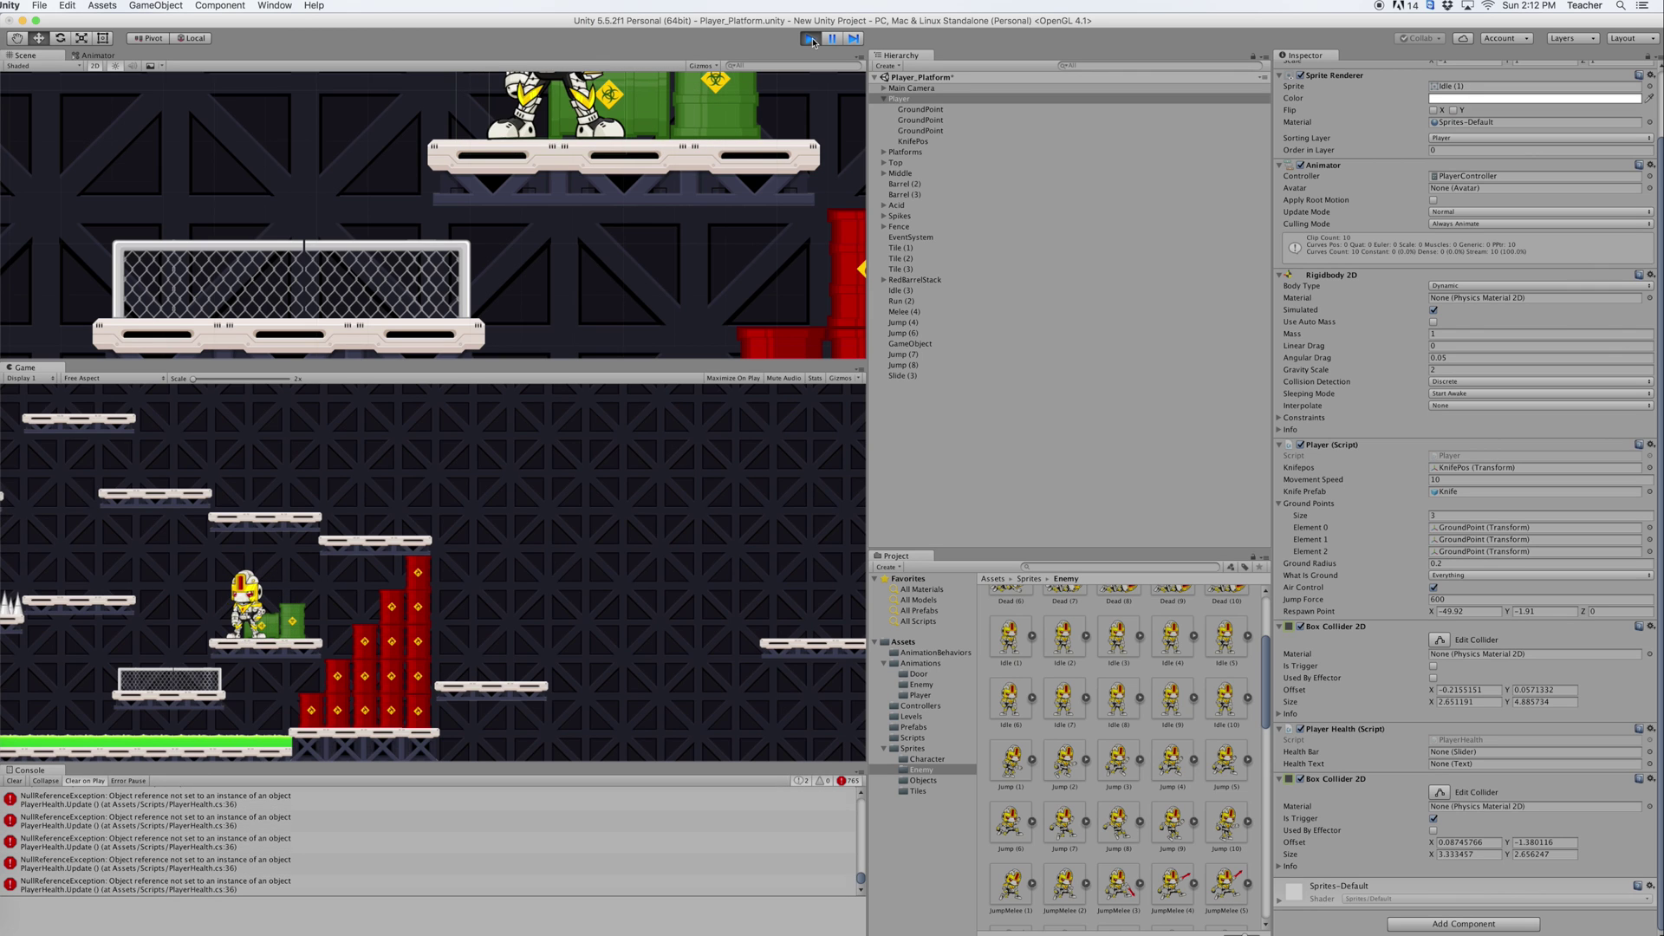
key("space")
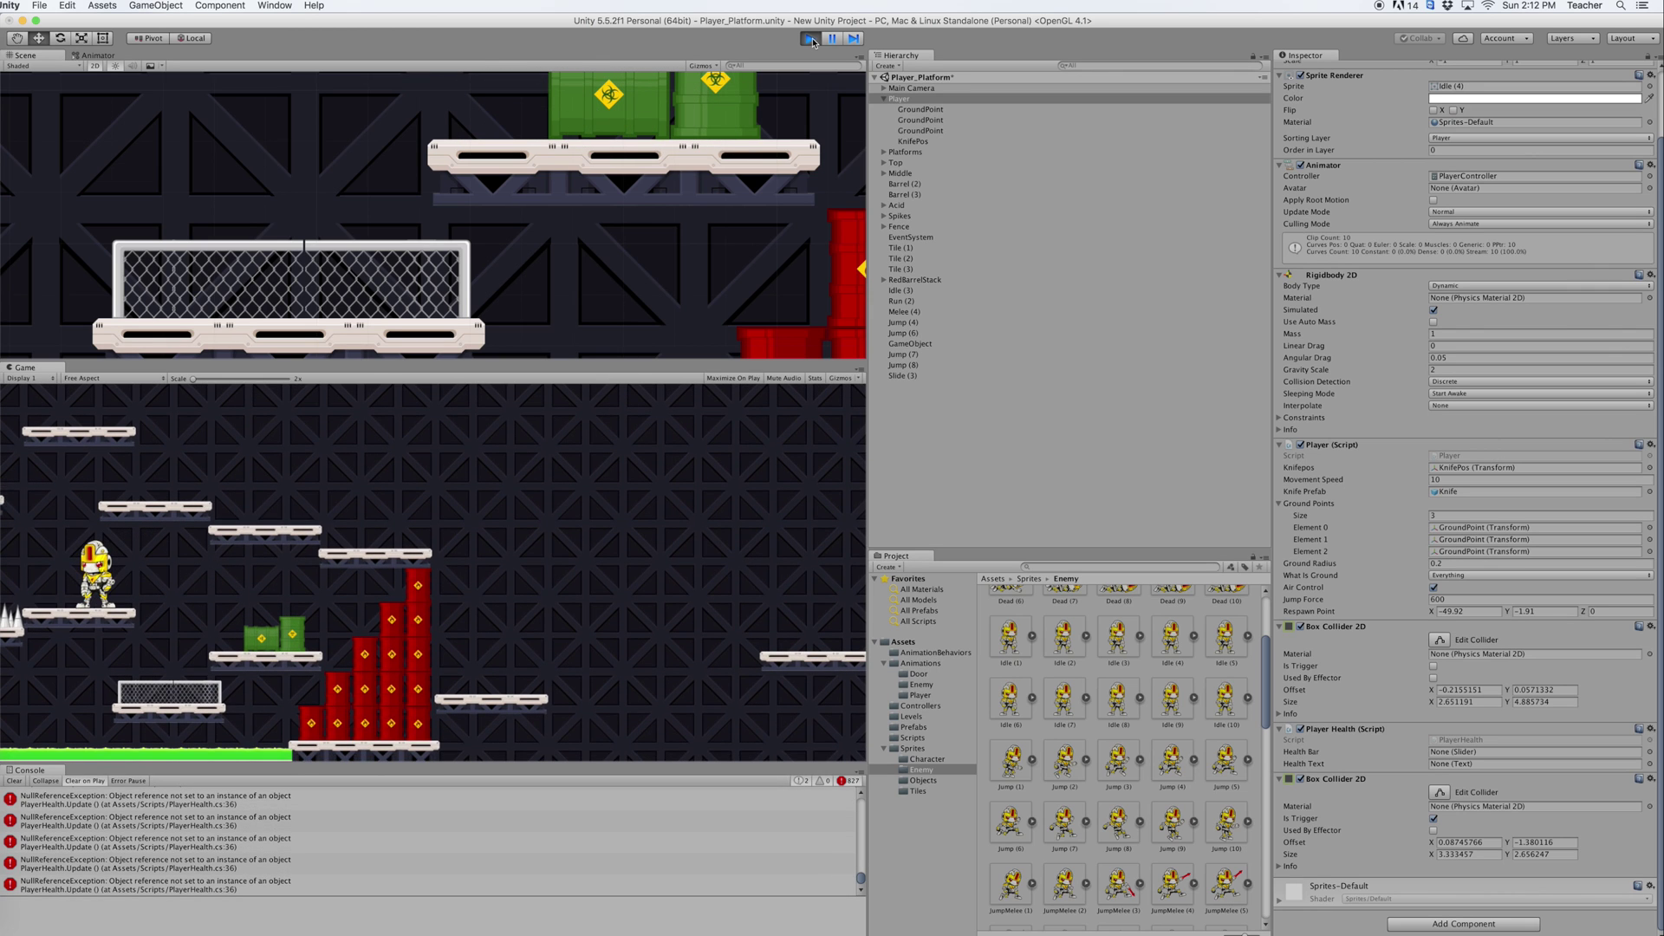
key("Right")
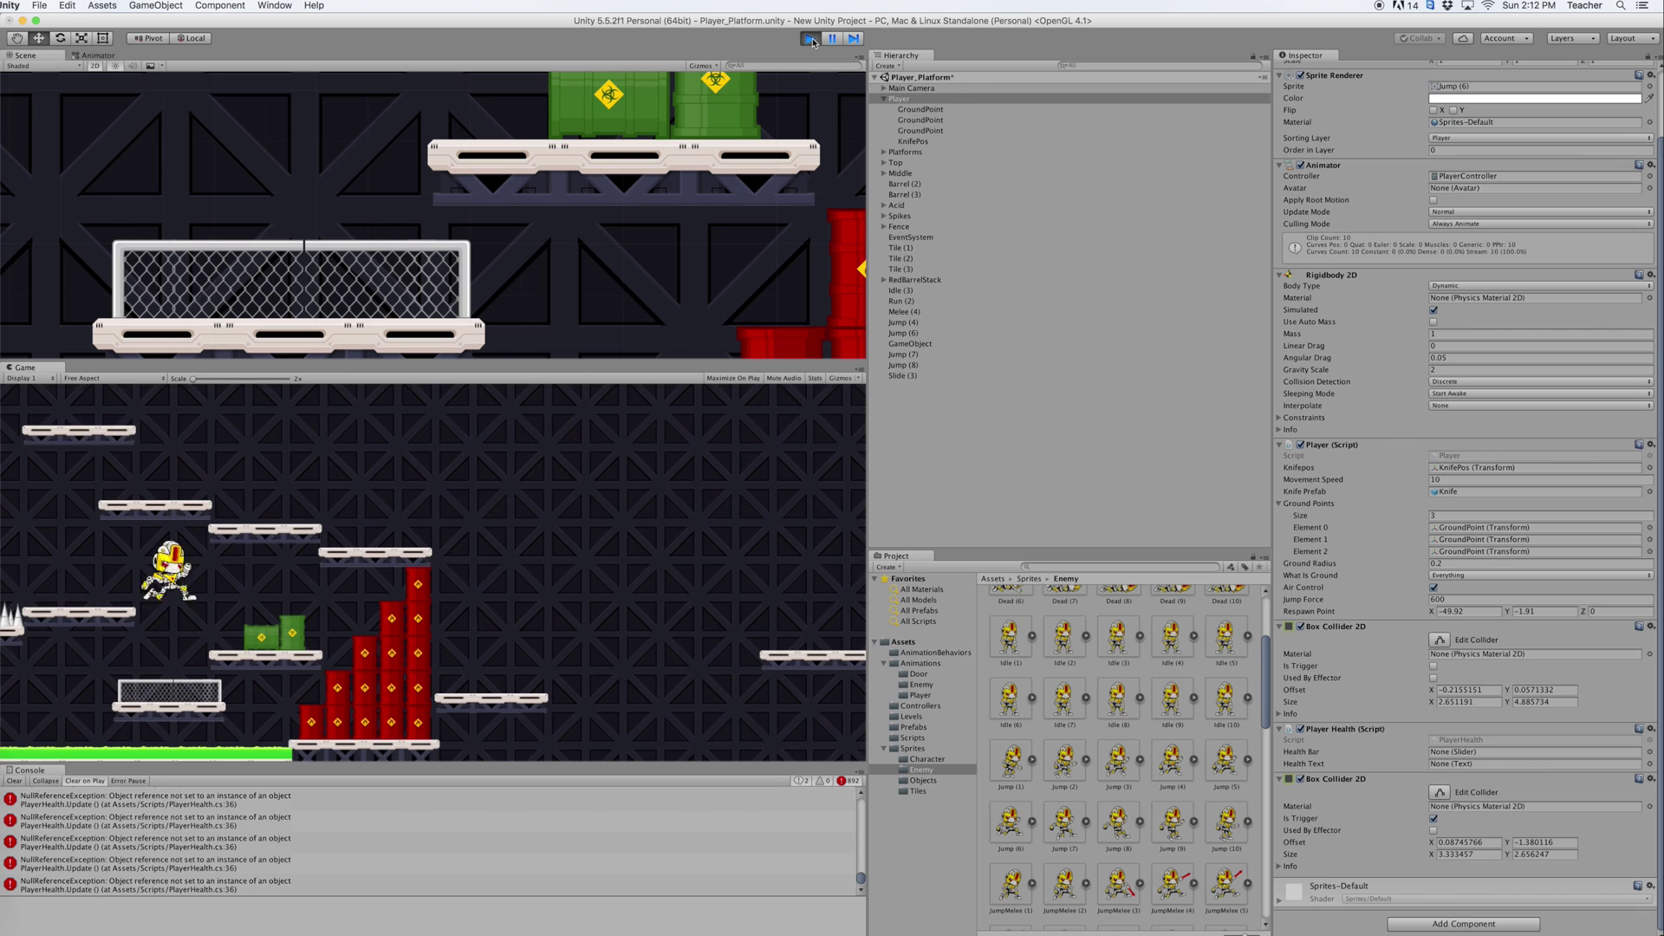
key("space")
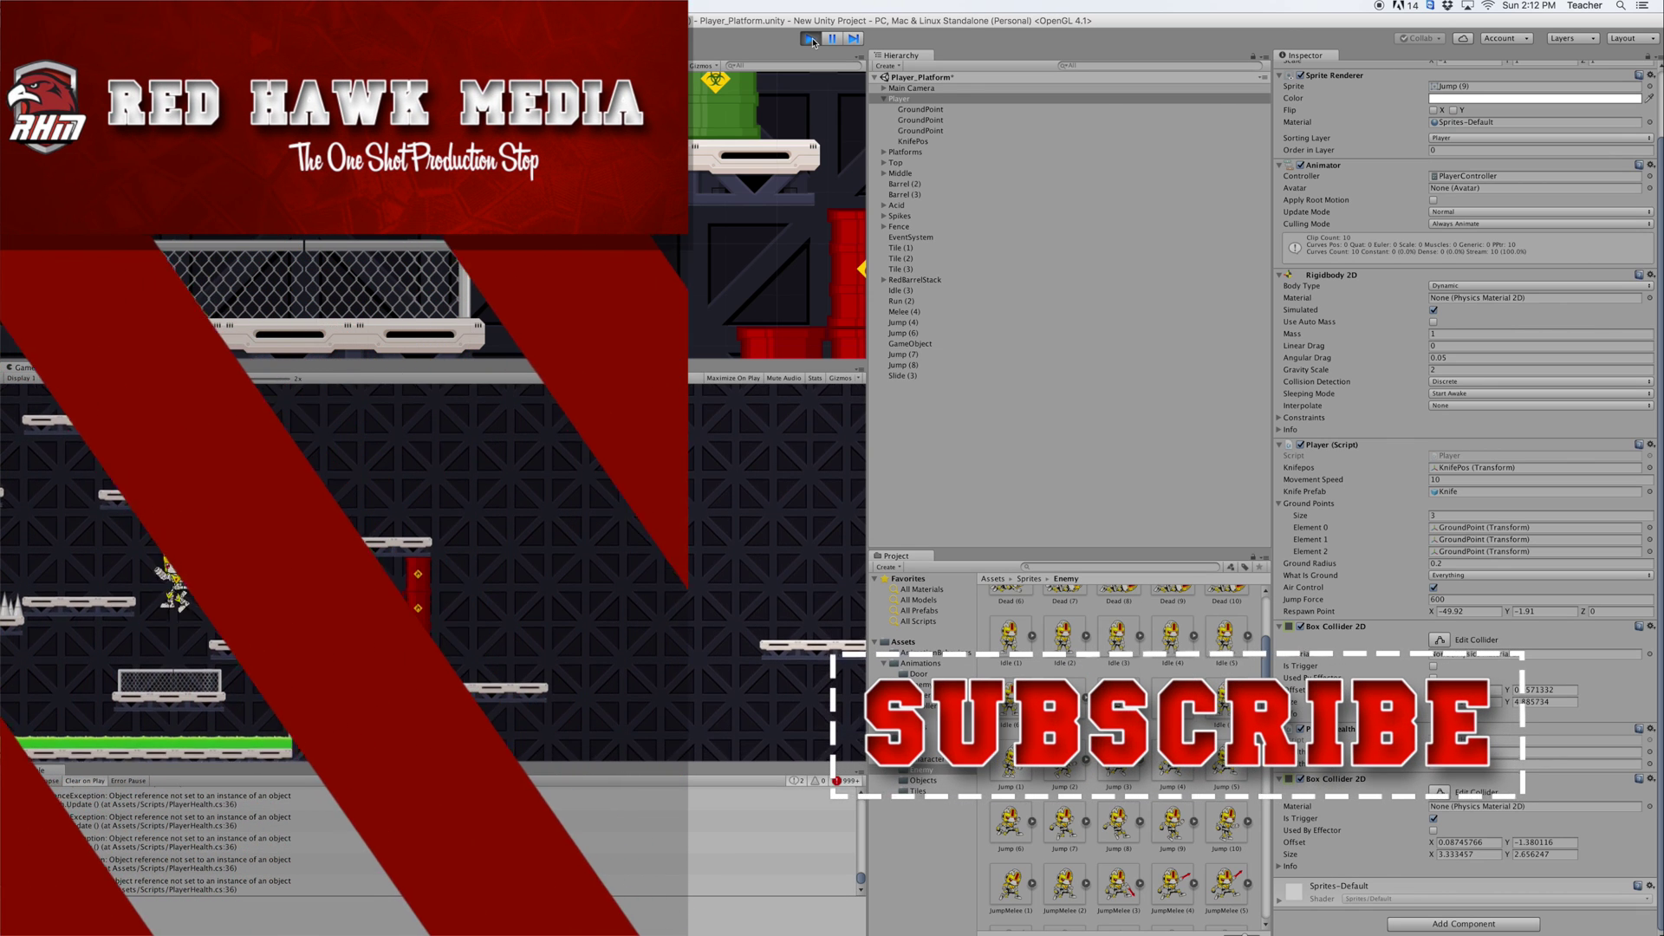
Land one last jump on a higher platform, then stop the game
key("space")
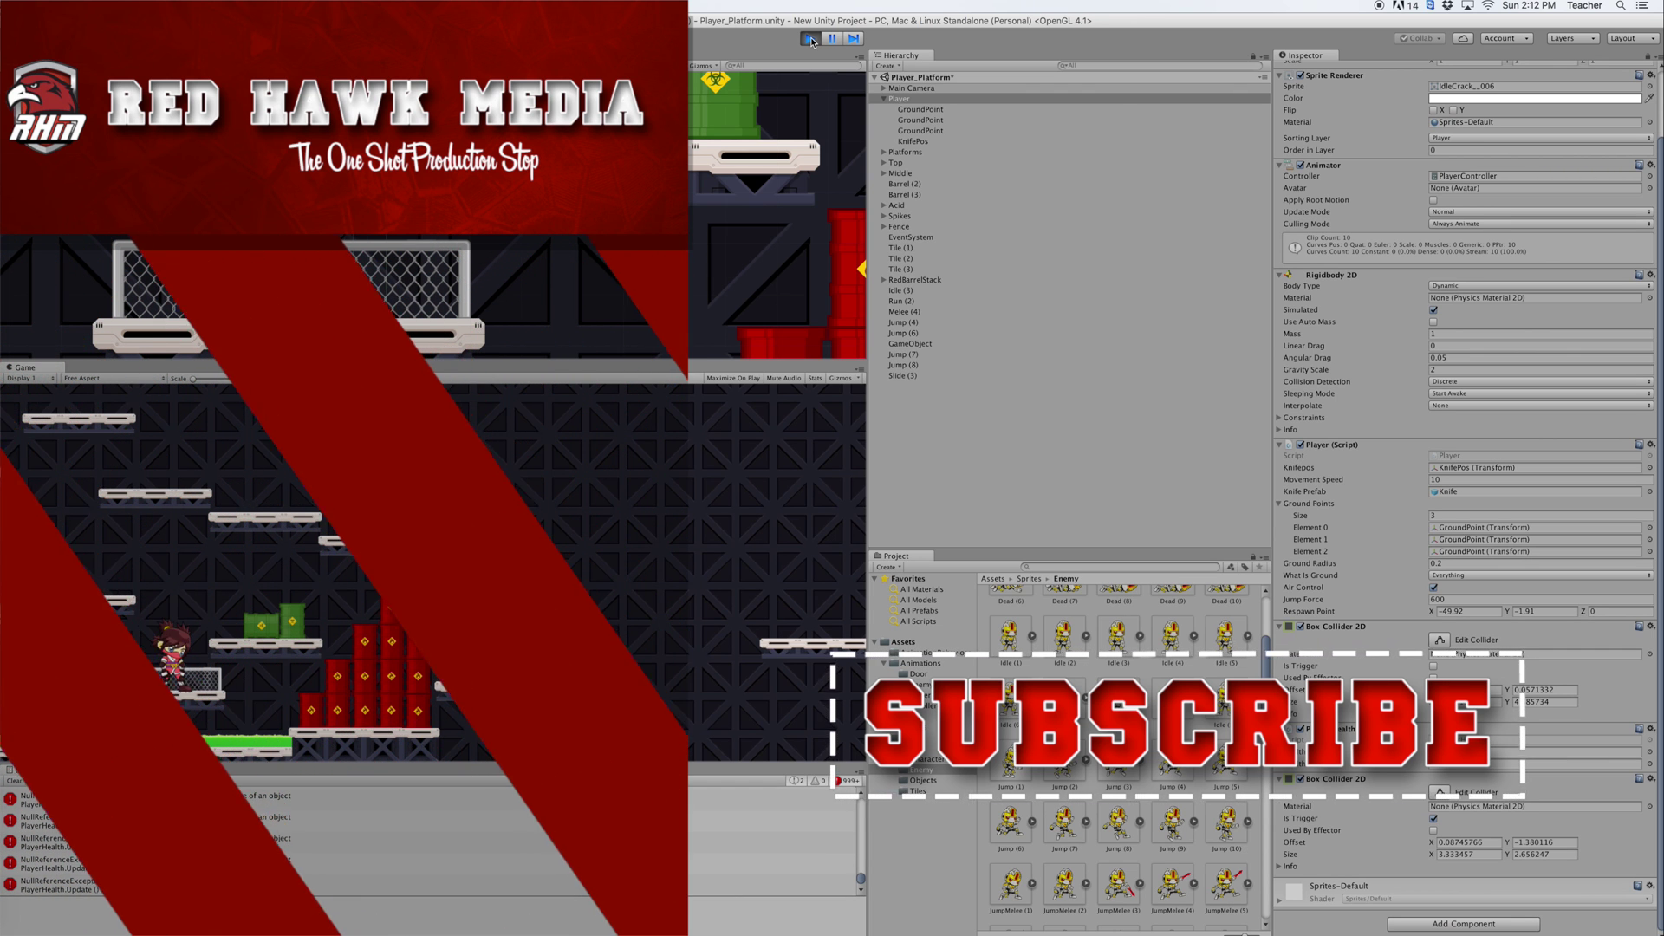
left_click(810, 39)
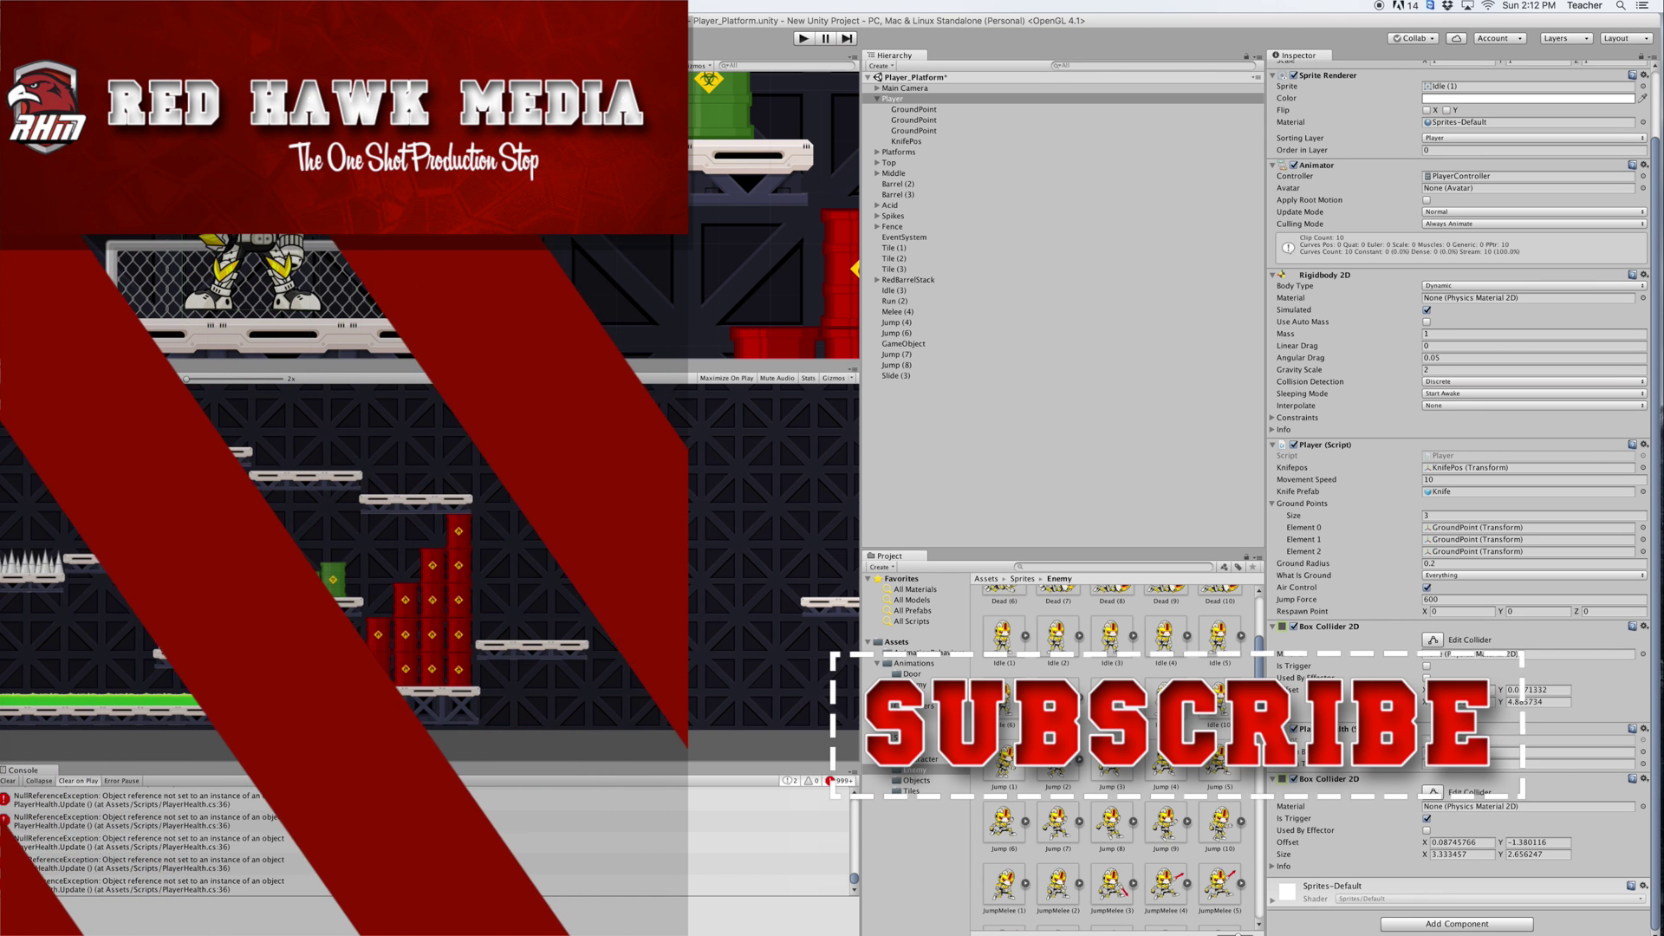
scroll(507, 359, "up", 3)
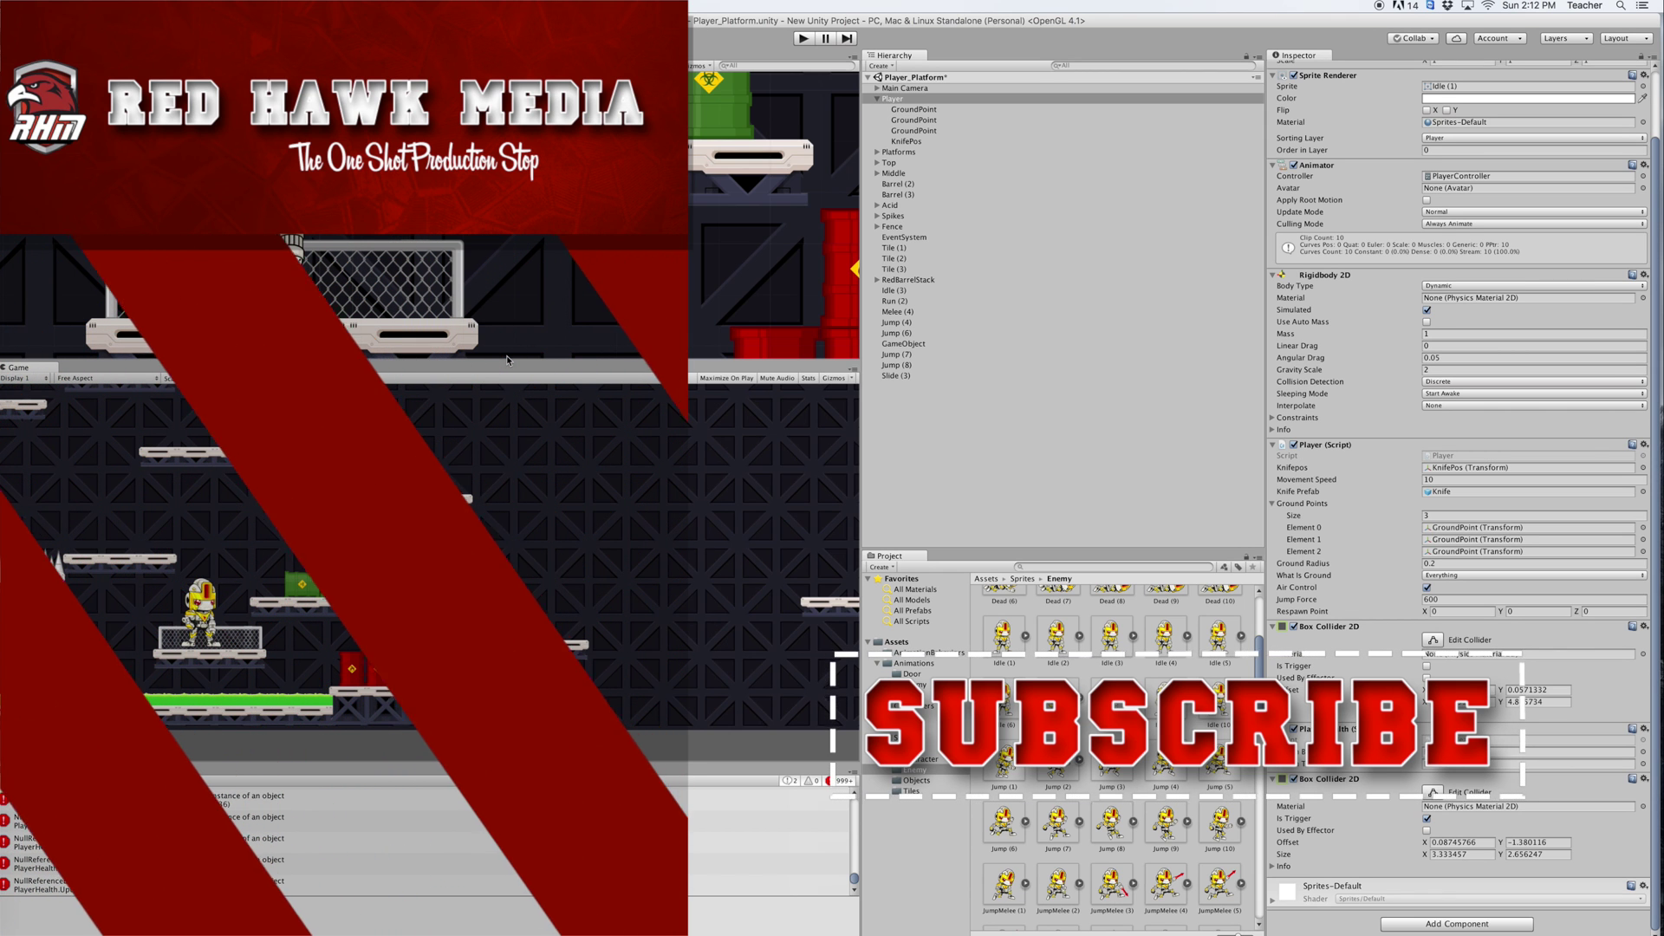